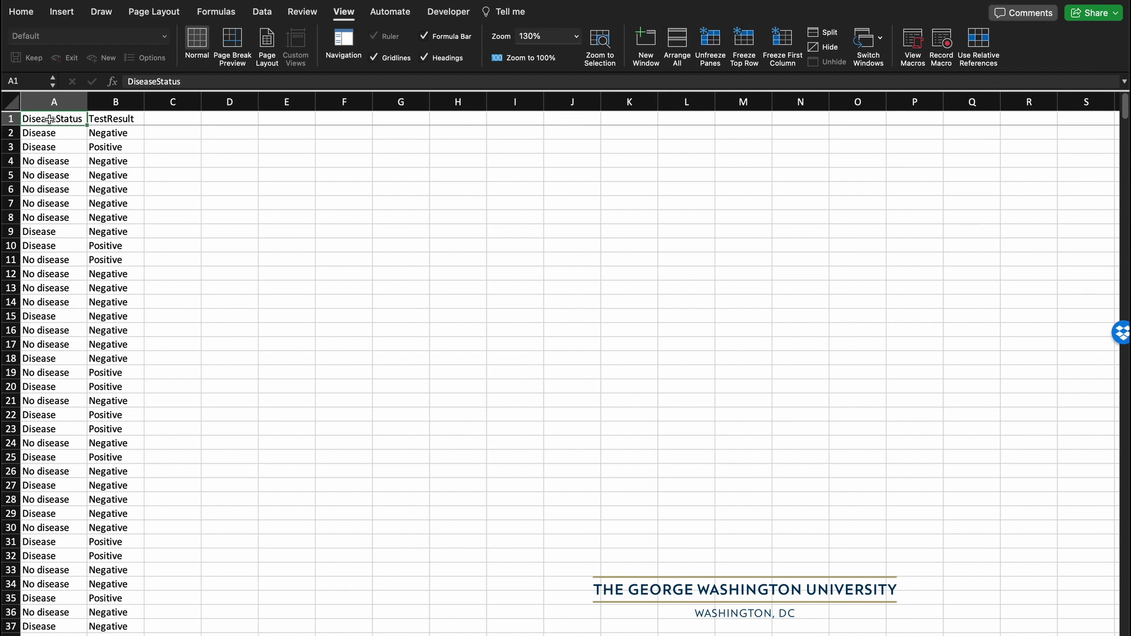
# - Examine the DiseaseStatus and TestResult columns and their entries in the original dataset
pyautogui.click(119, 116)
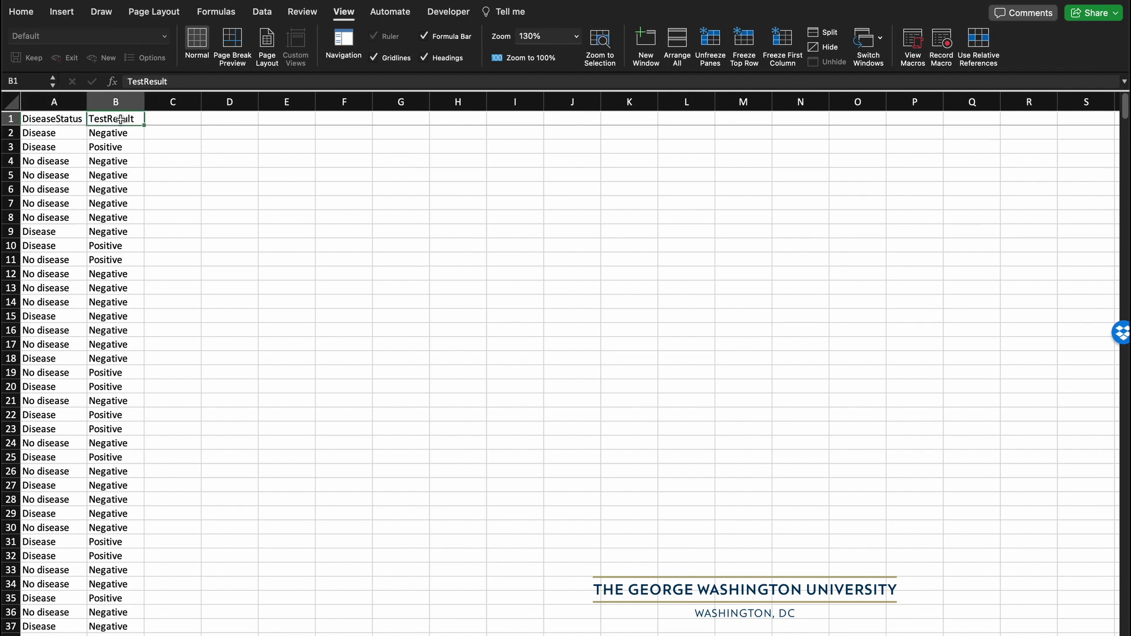
pyautogui.click(71, 120)
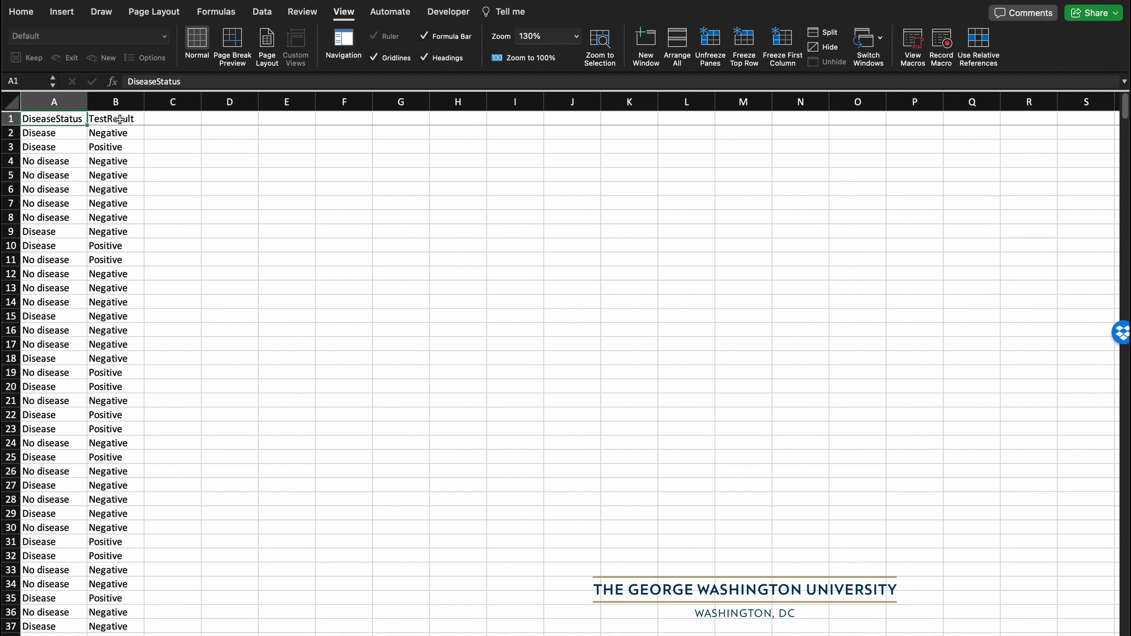
pyautogui.click(77, 136)
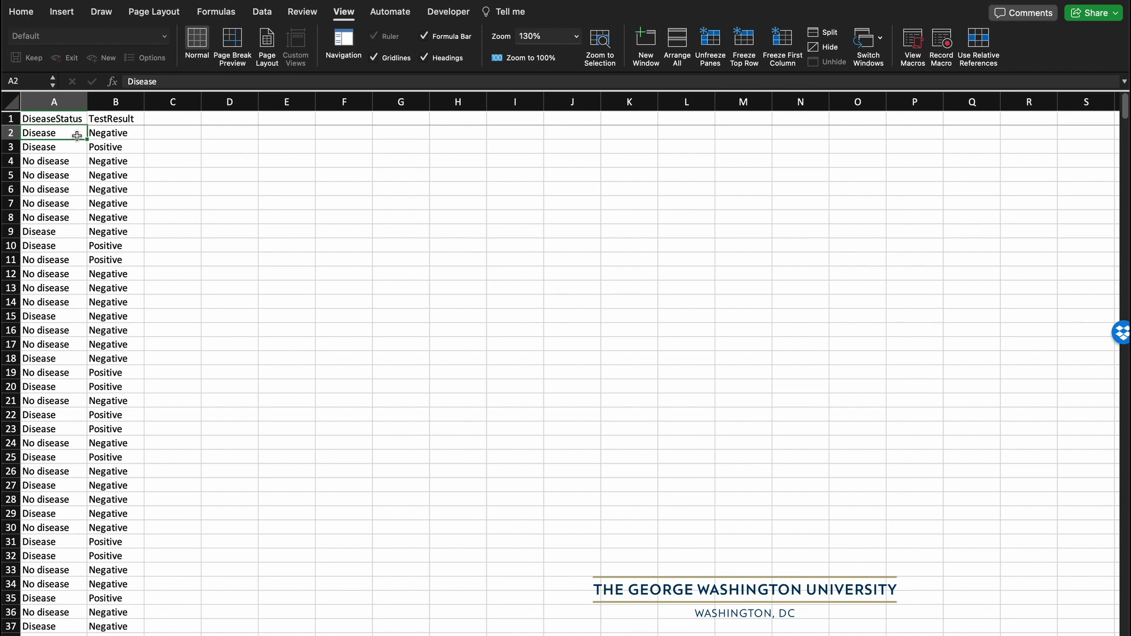
pyautogui.click(109, 132)
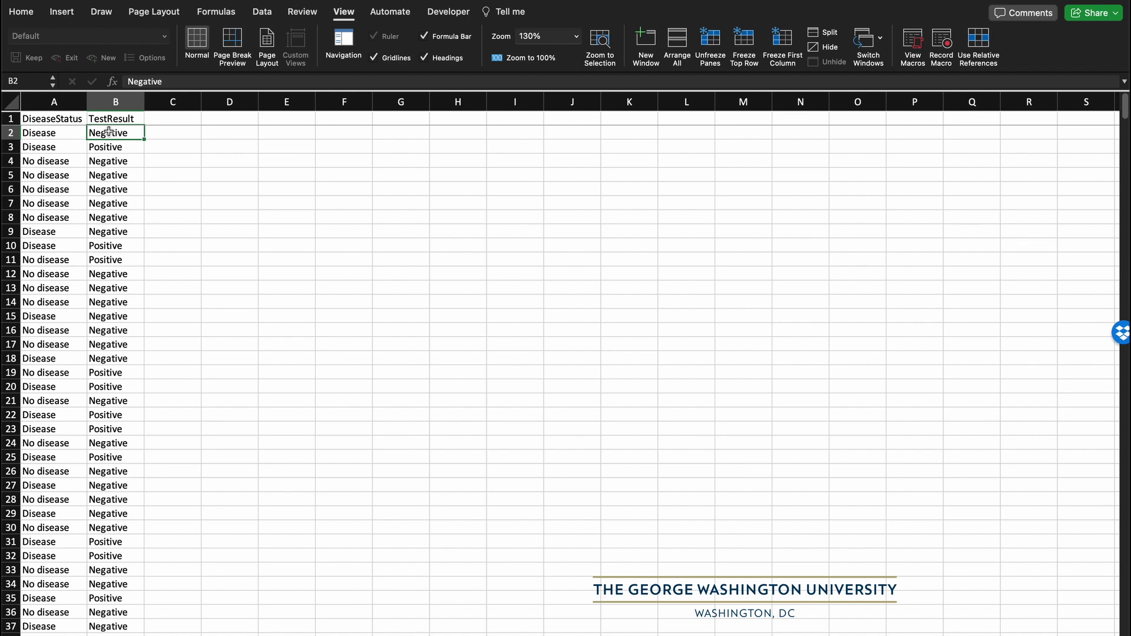
pyautogui.press('Up')
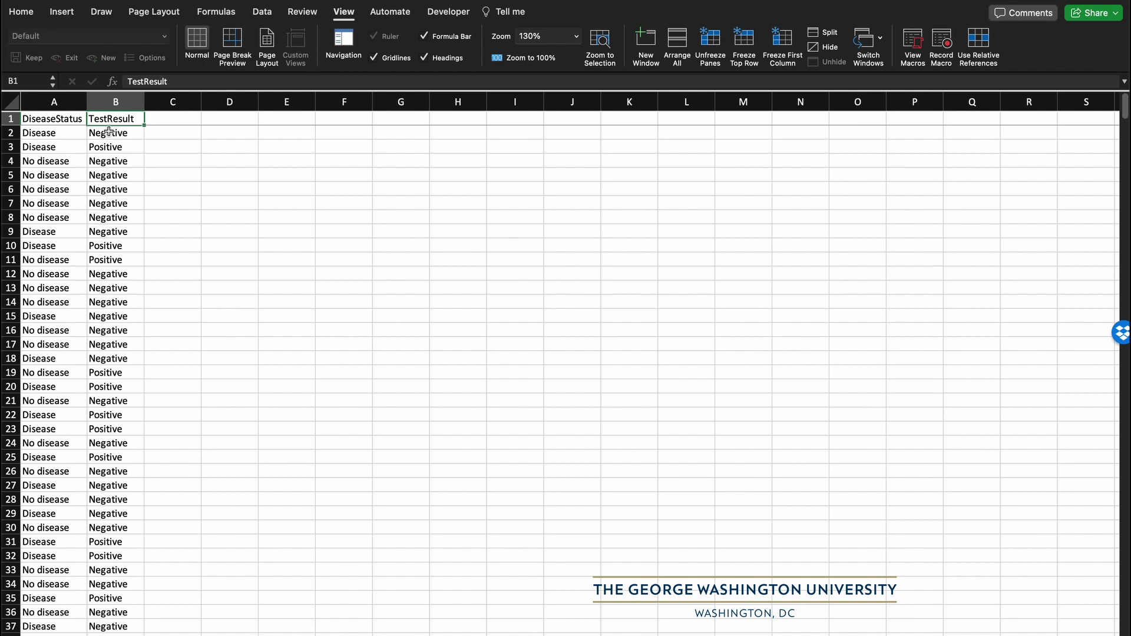
pyautogui.click(61, 134)
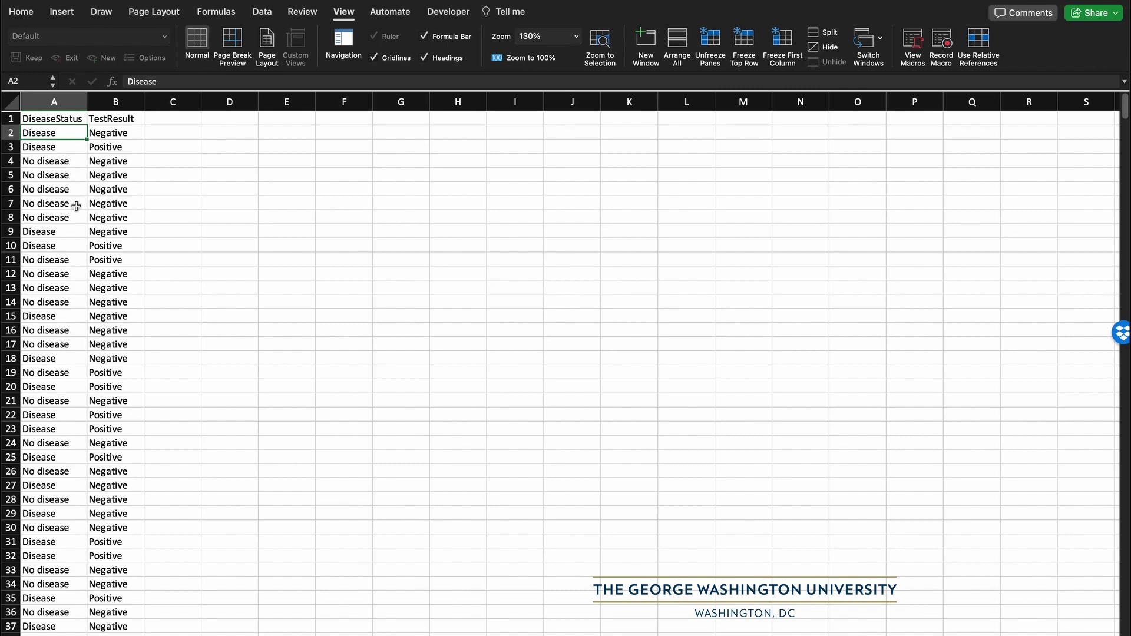
pyautogui.click(59, 189)
pyautogui.click(67, 234)
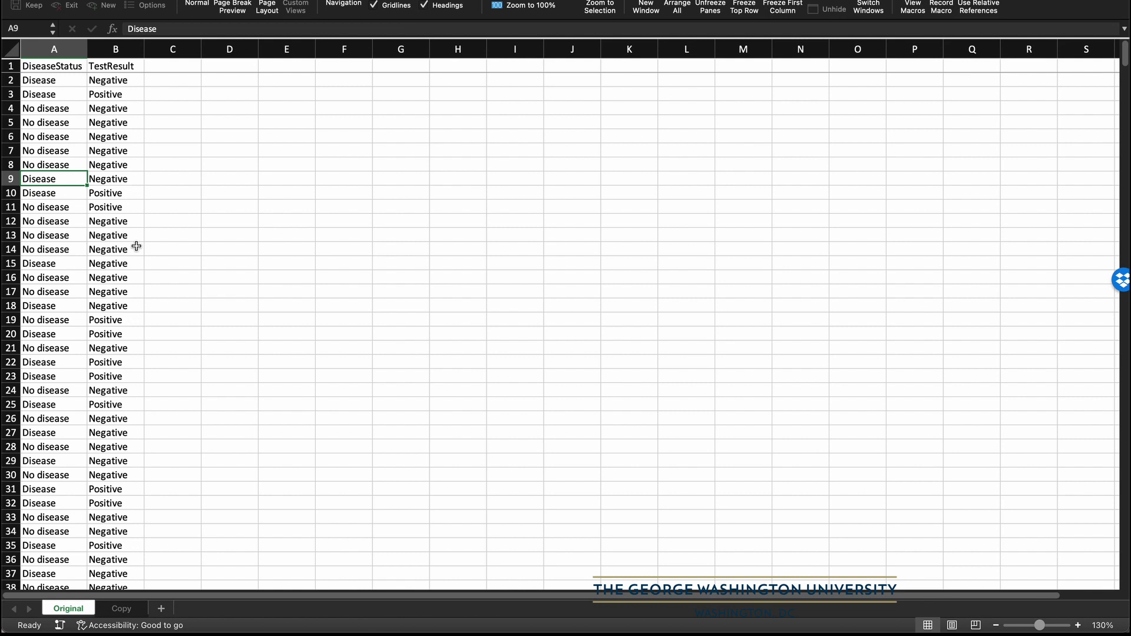
# - Add a new worksheet named Metrics, then return to the Original sheet
pyautogui.click(162, 610)
pyautogui.doubleClick(111, 610)
pyautogui.write('Metrics')
pyautogui.click(64, 610)
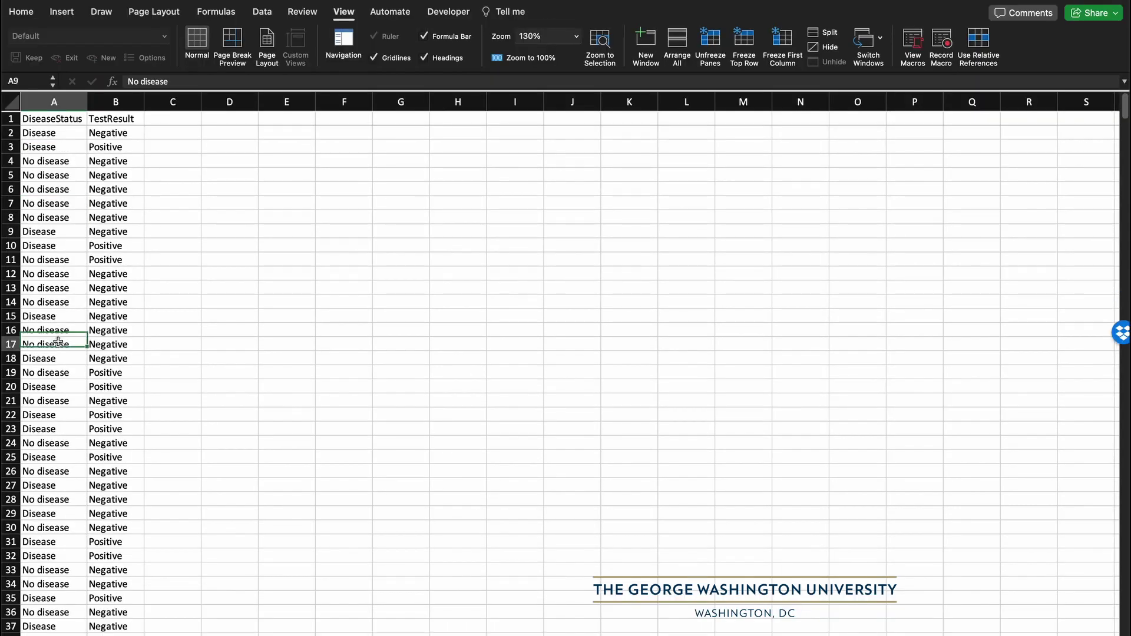
# - Copy the whole dataset from the Original sheet and paste it as values at A1 of the Metrics sheet
pyautogui.click(57, 290)
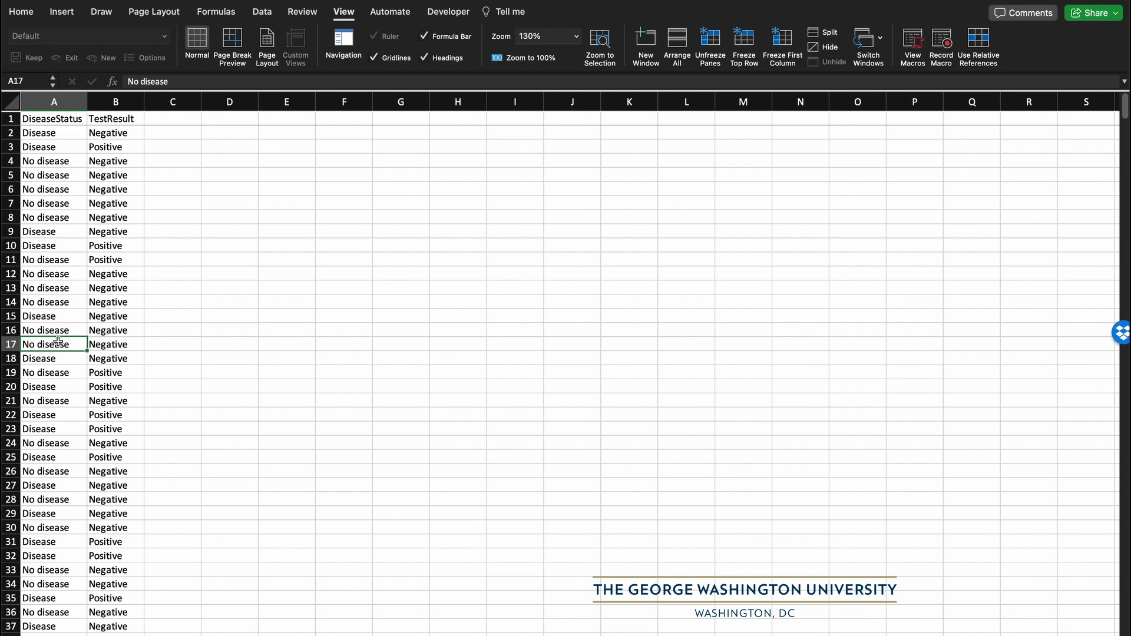
pyautogui.press('super+a')
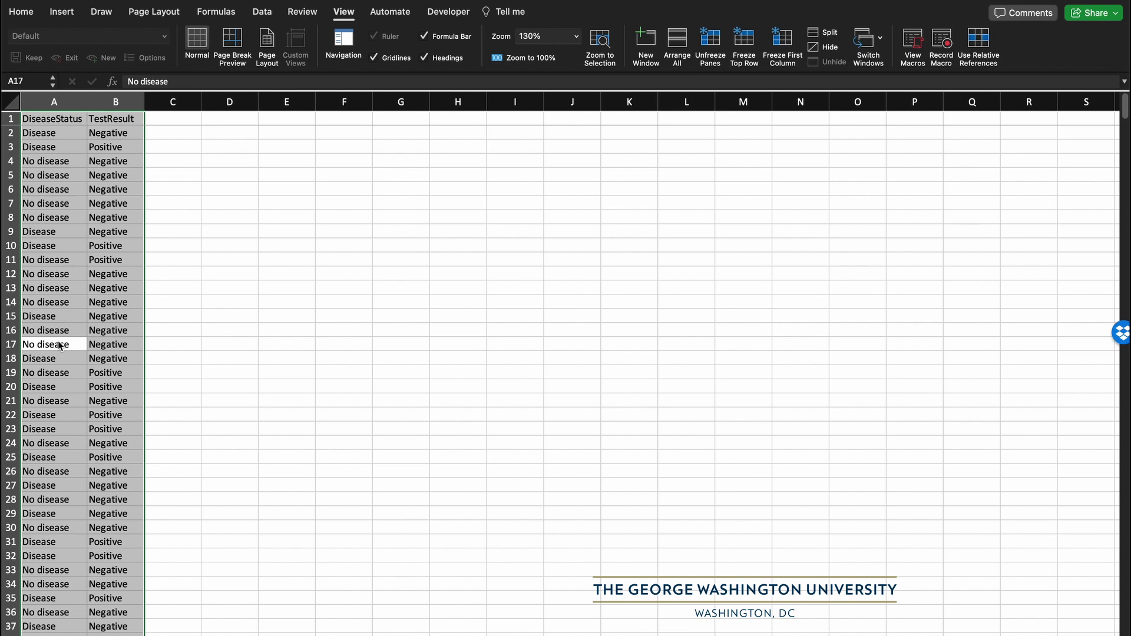
pyautogui.press('super+c')
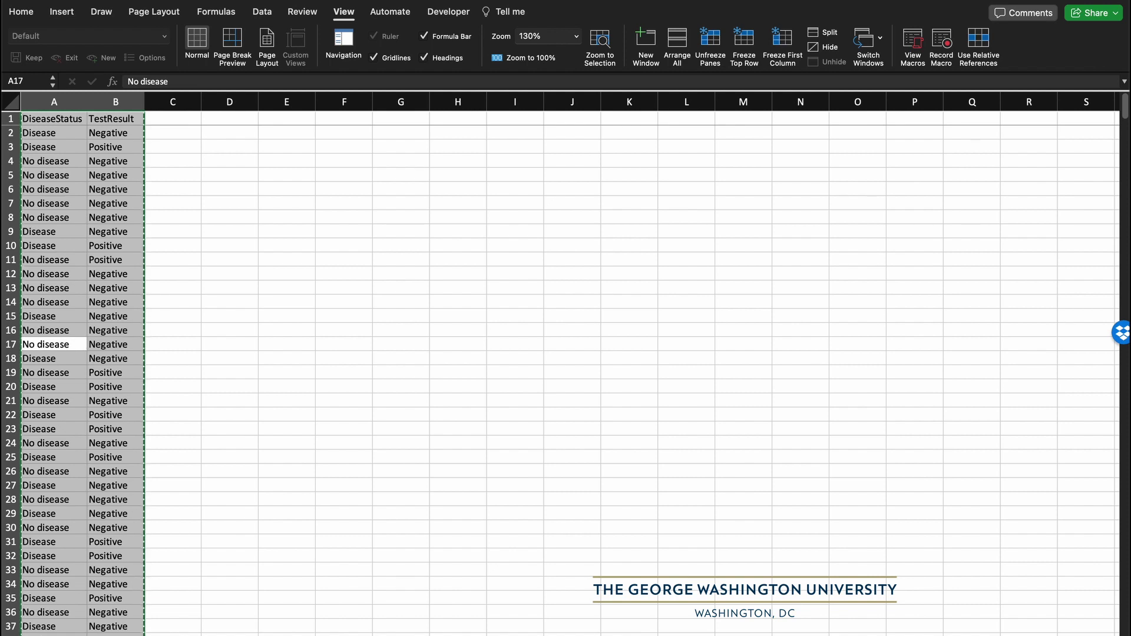
pyautogui.press('super+n')
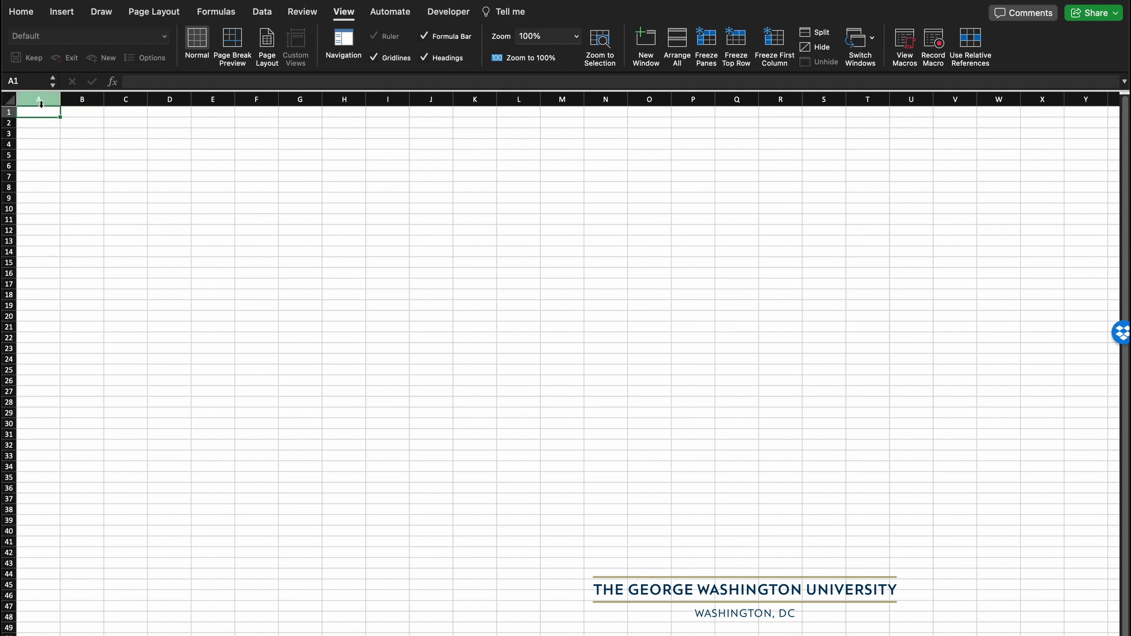
pyautogui.click(30, 17)
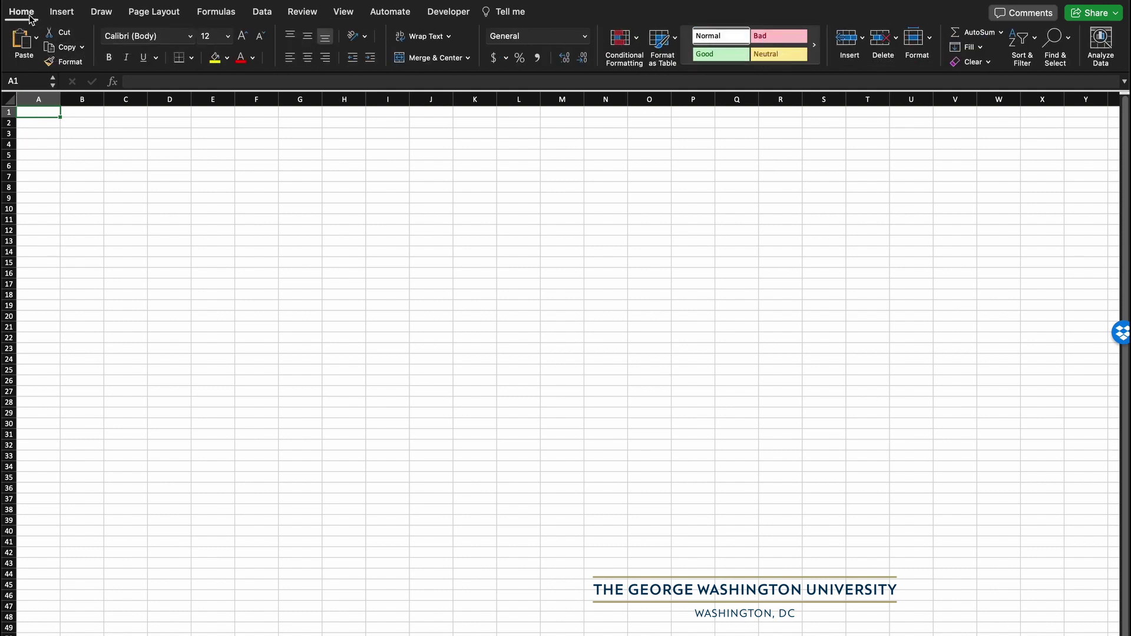
pyautogui.click(37, 38)
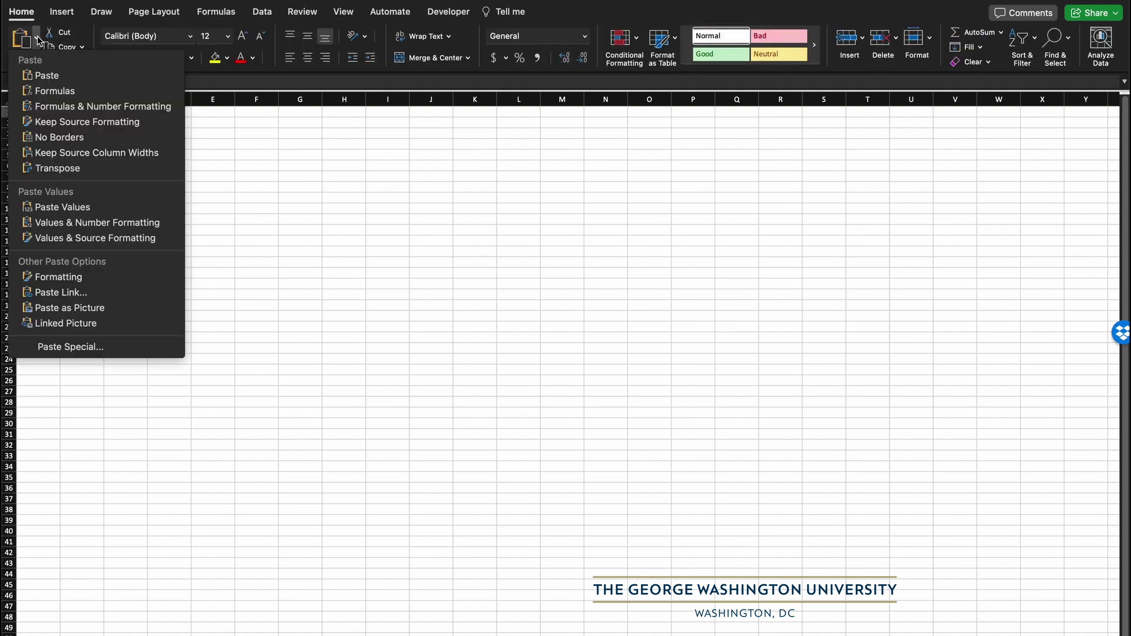
pyautogui.click(53, 208)
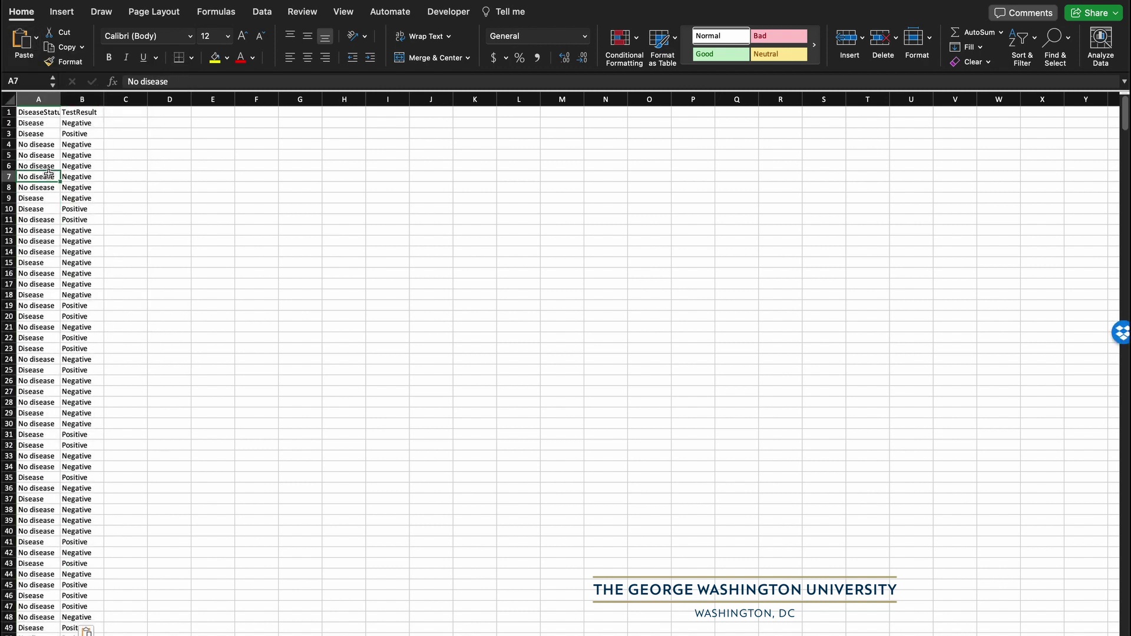
# - Autofit column A of the pasted data to the DiseaseStatus header
pyautogui.doubleClick(61, 100)
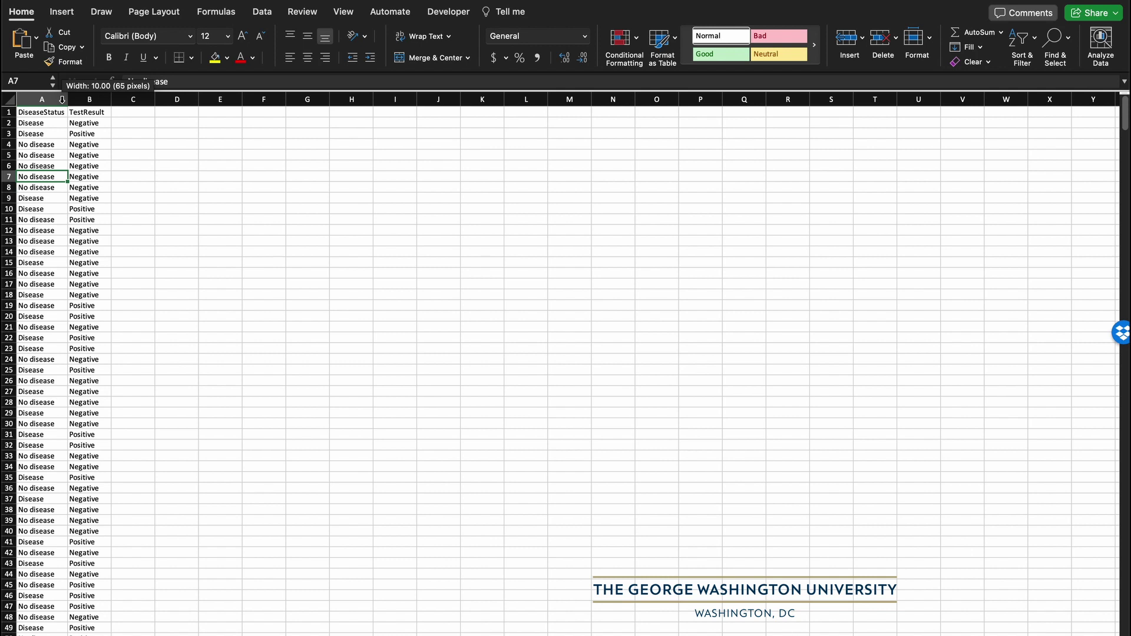
pyautogui.click(56, 144)
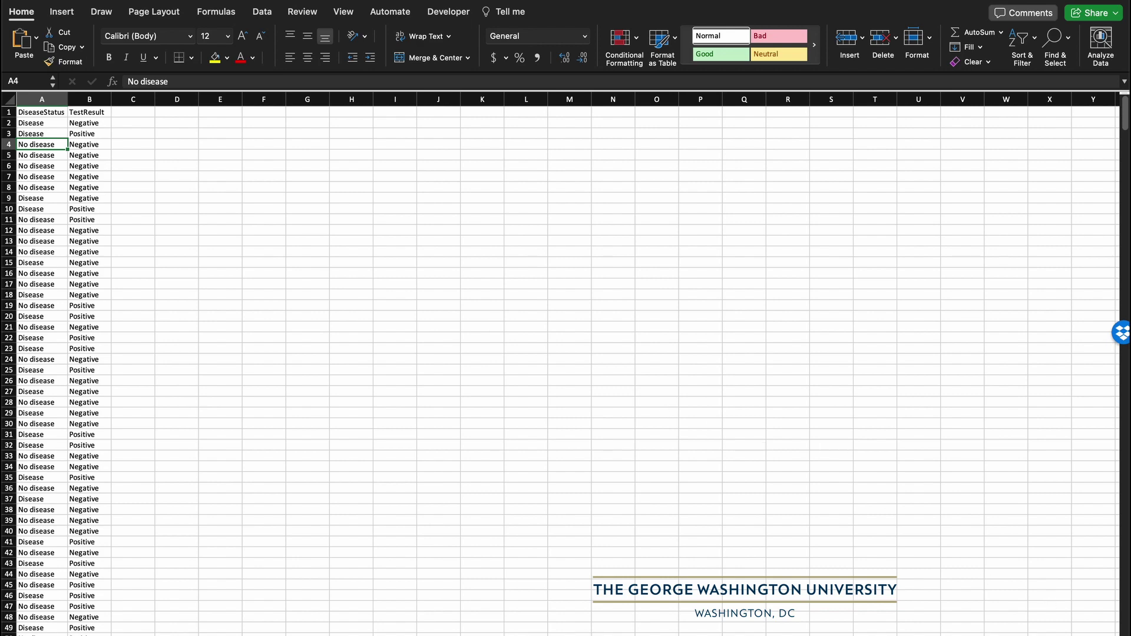
pyautogui.scroll(5, 561, 364)
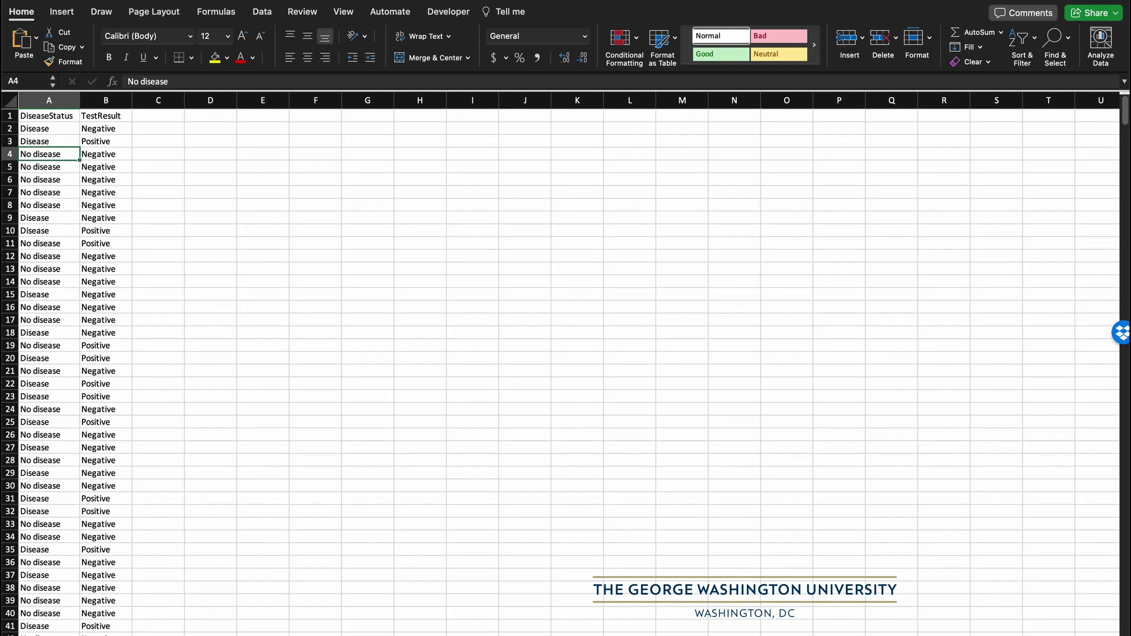
pyautogui.click(93, 256)
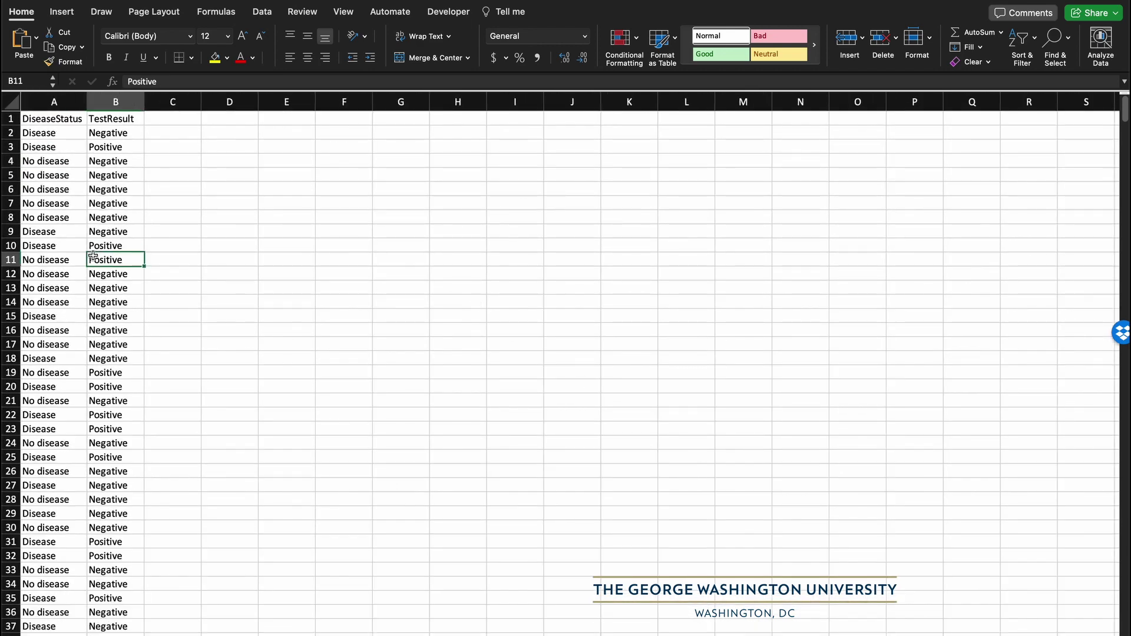
# - Convert the data range A1:B802 on the Metrics sheet into a table with headers
pyautogui.click(56, 169)
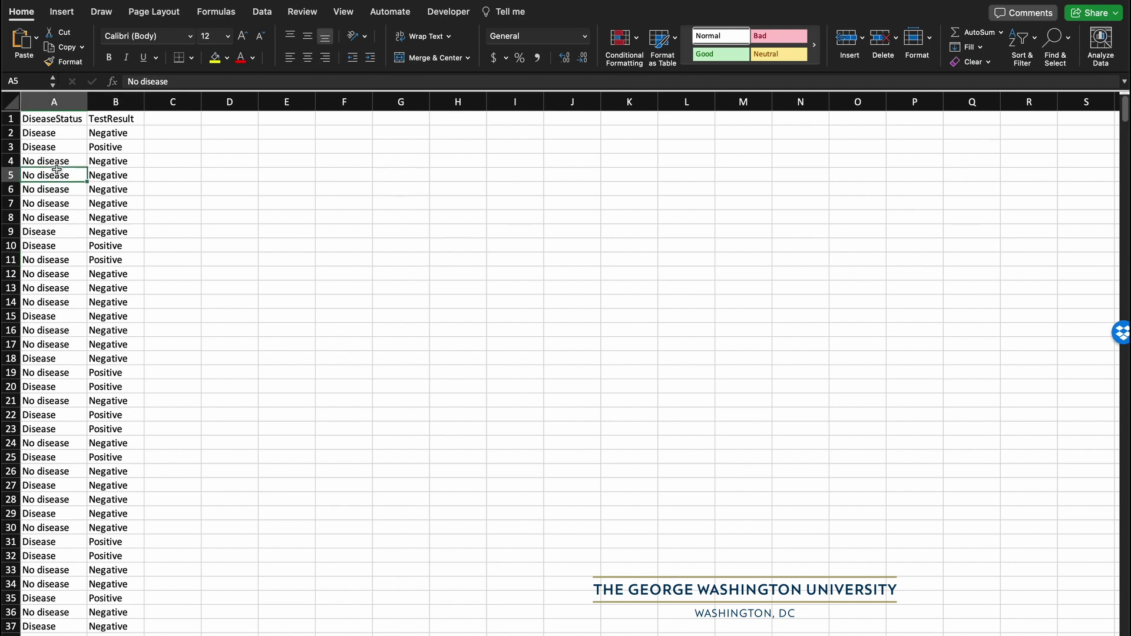
pyautogui.click(63, 15)
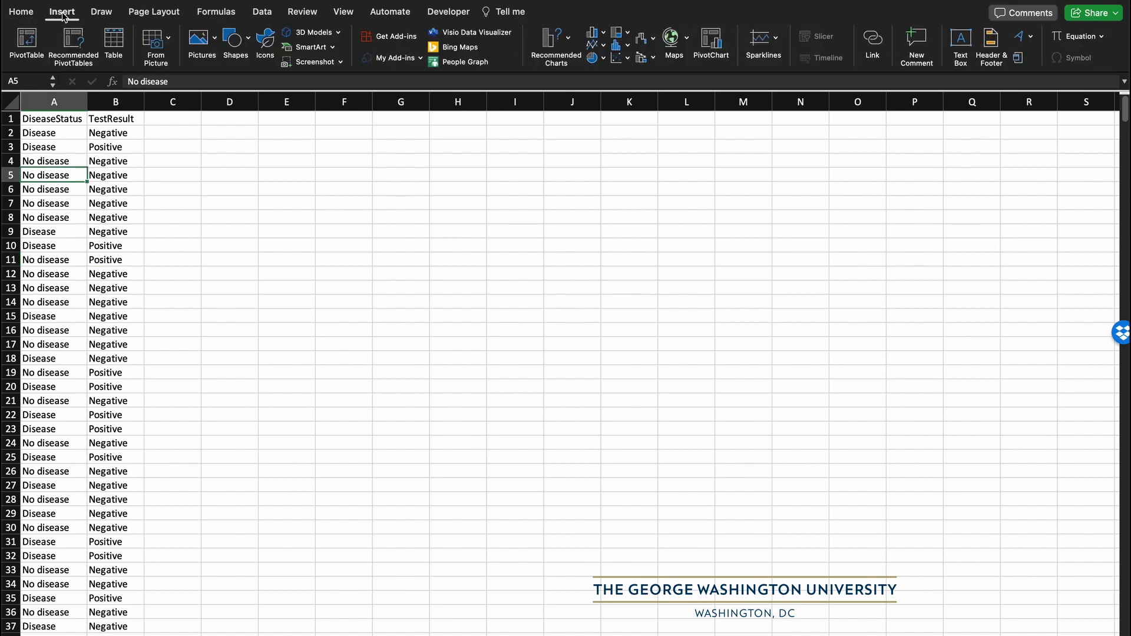
pyautogui.click(114, 42)
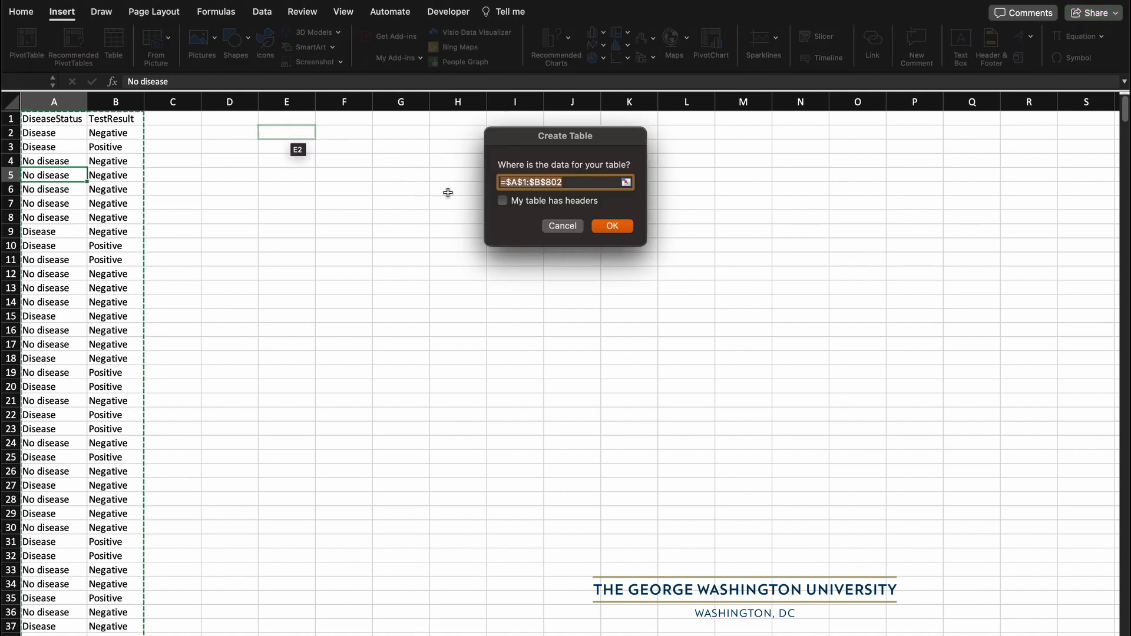
pyautogui.click(503, 202)
pyautogui.click(614, 226)
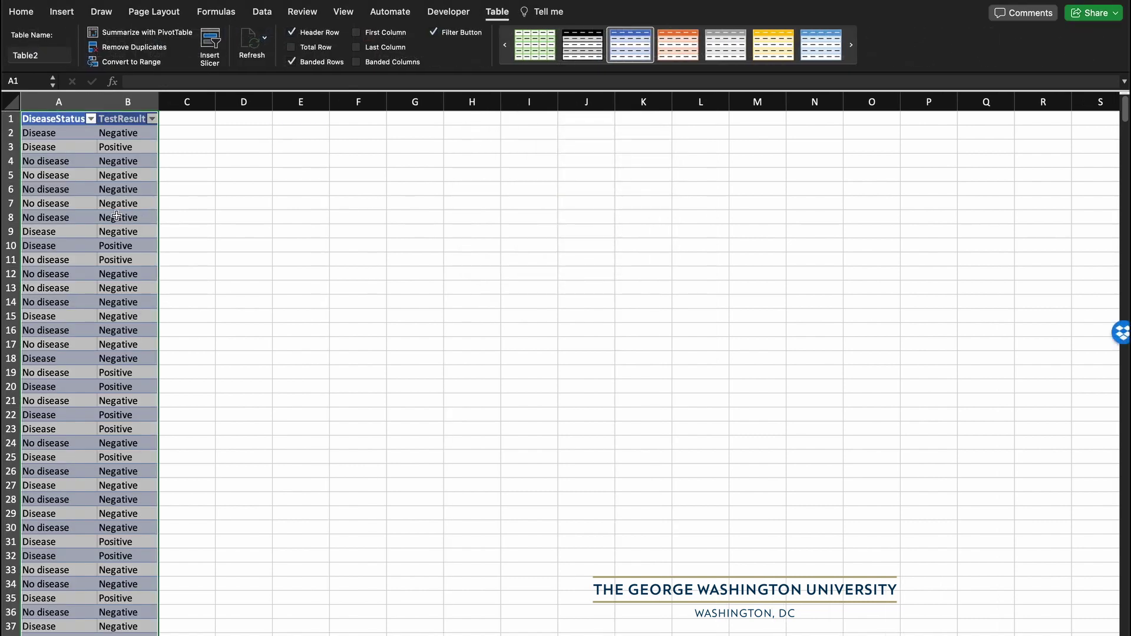
# - Insert a PivotTable based on Table2 at cell E4 of the existing Metrics worksheet
pyautogui.click(115, 216)
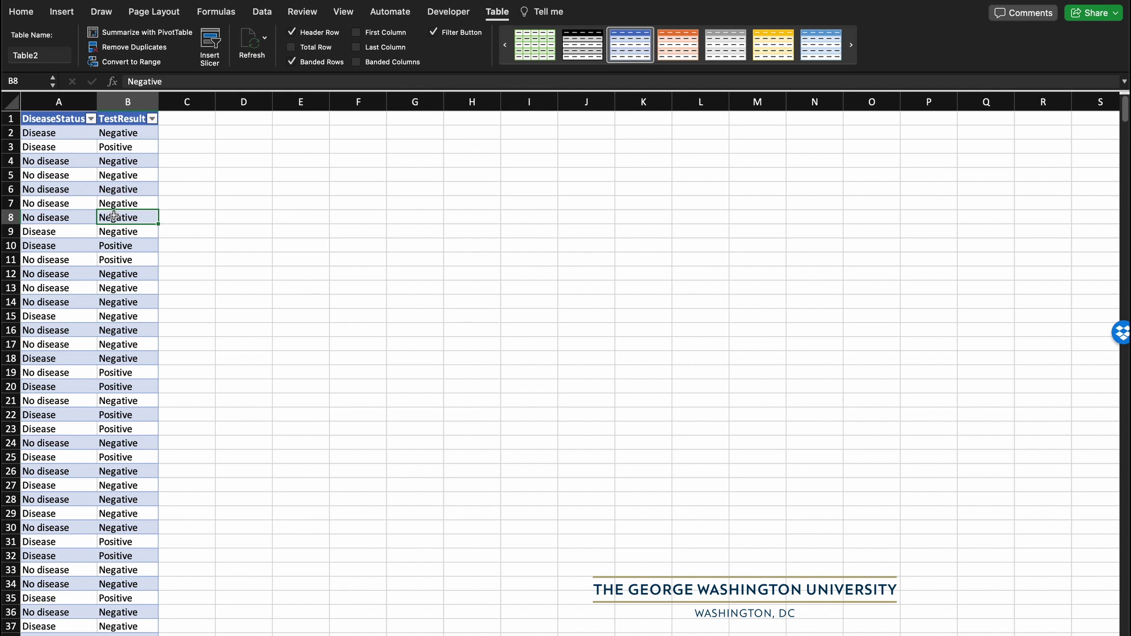
pyautogui.click(65, 15)
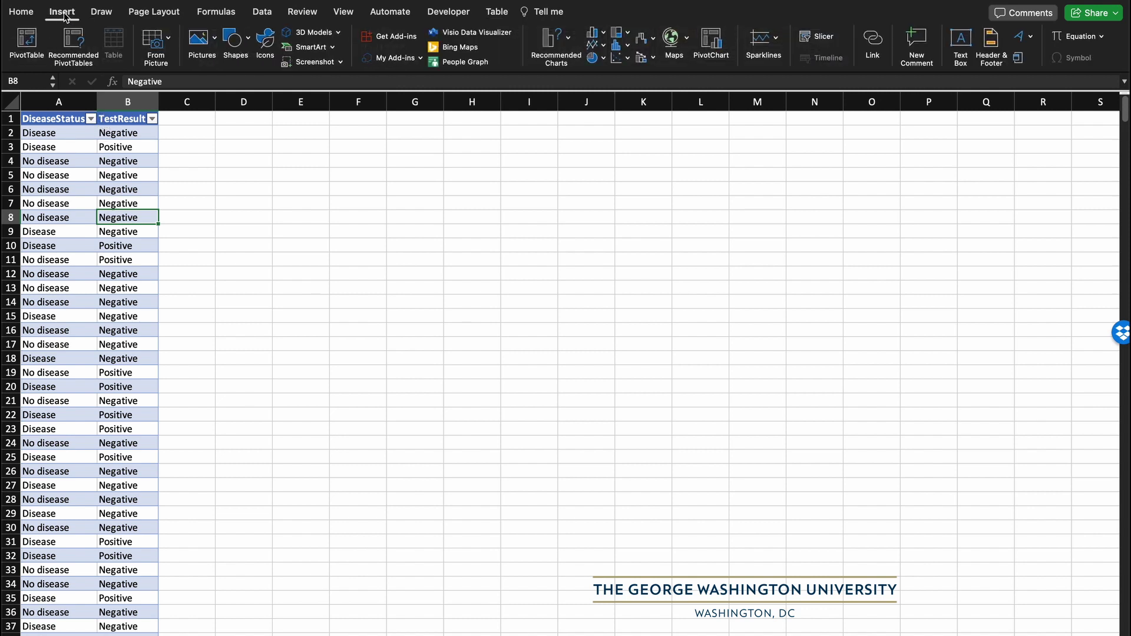
pyautogui.click(26, 36)
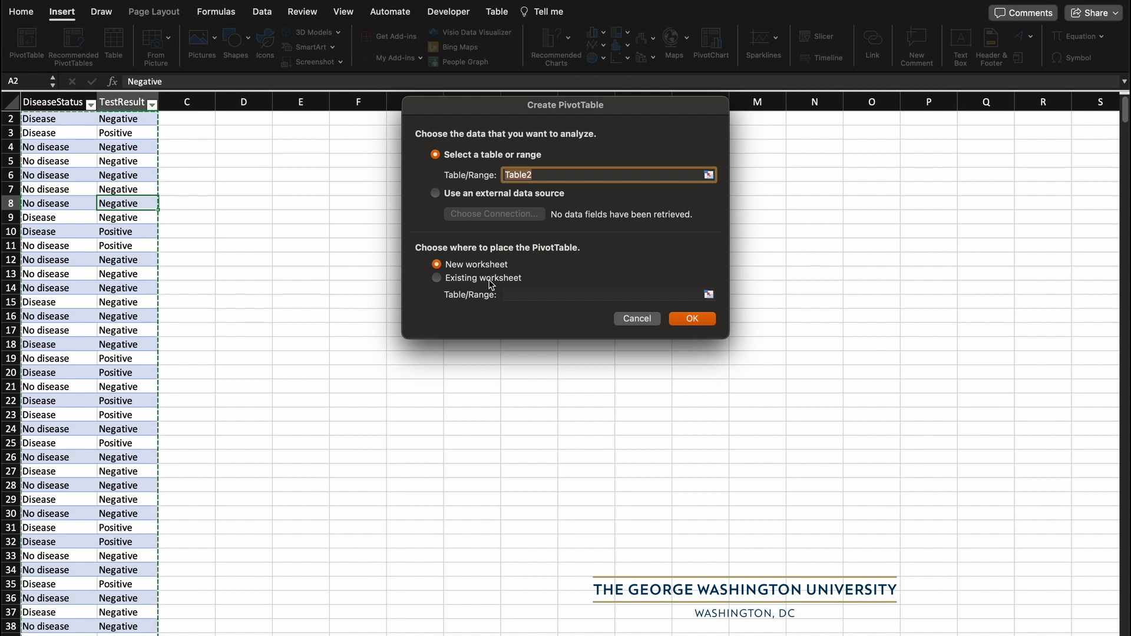
pyautogui.click(437, 279)
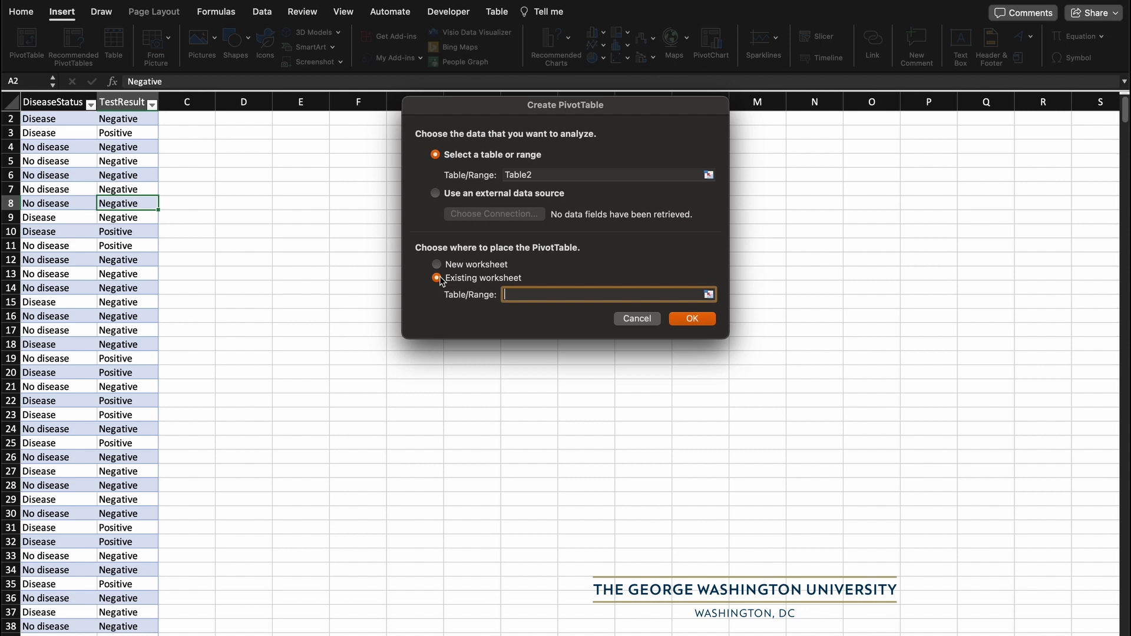
pyautogui.click(709, 295)
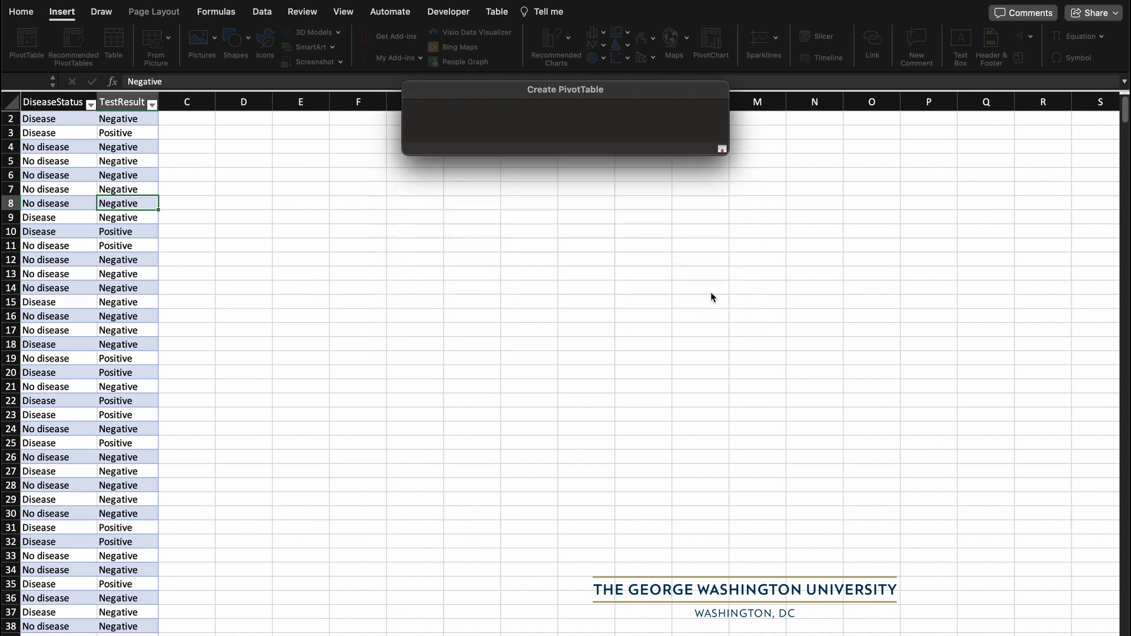
pyautogui.click(305, 148)
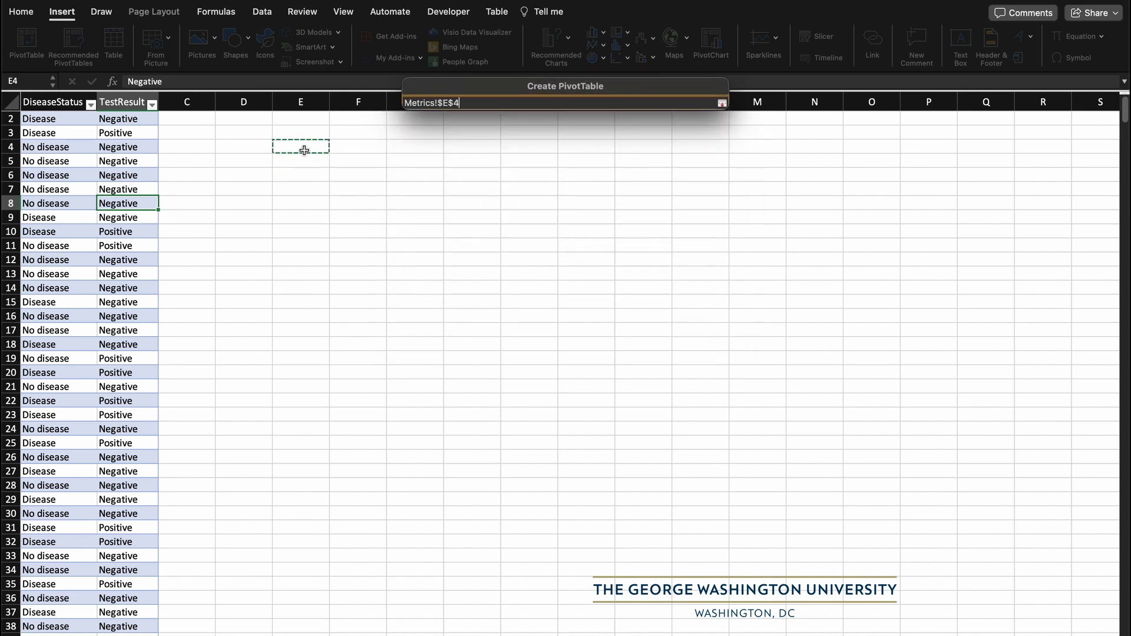
pyautogui.click(723, 103)
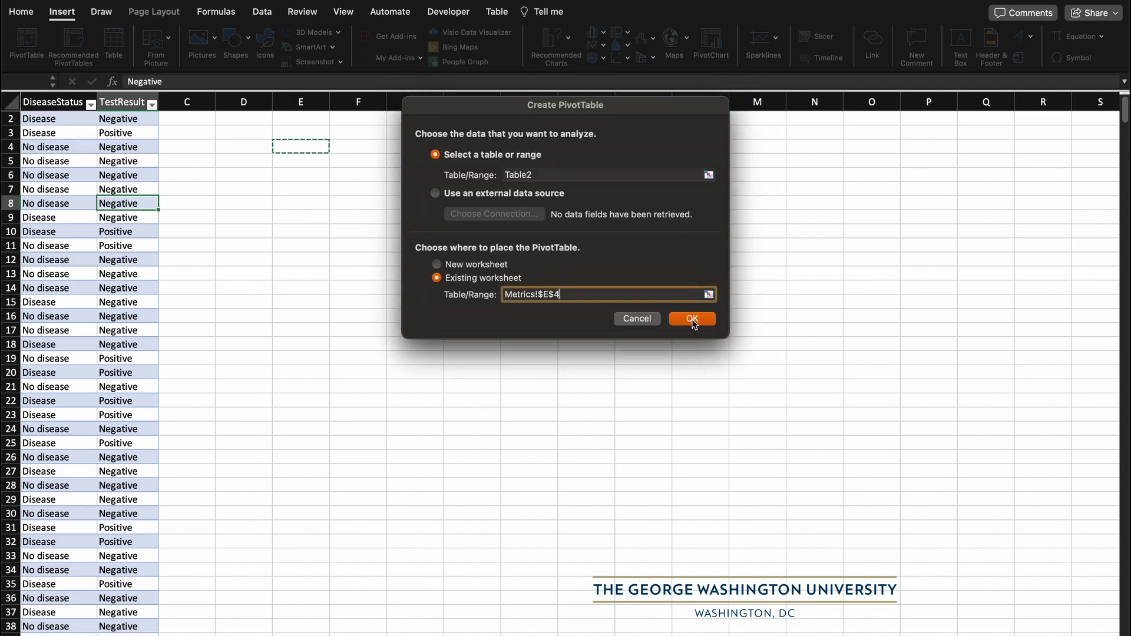
pyautogui.click(693, 321)
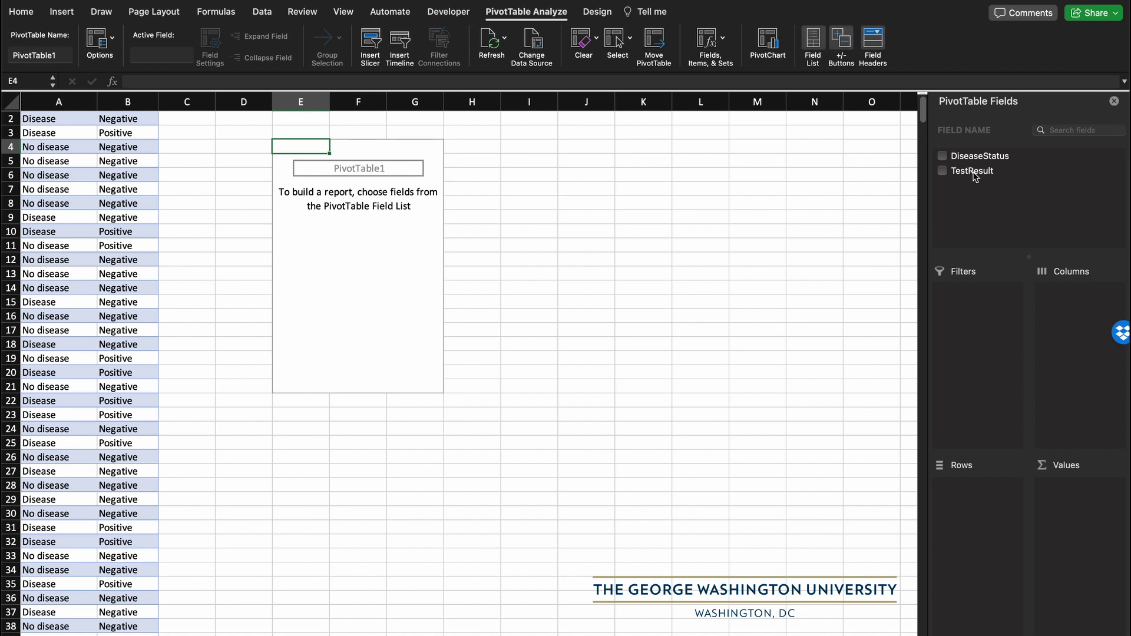
# - Lay out the PivotTable with TestResult as rows and DiseaseStatus as columns
pyautogui.moveTo(974, 174); pyautogui.dragTo(982, 483)
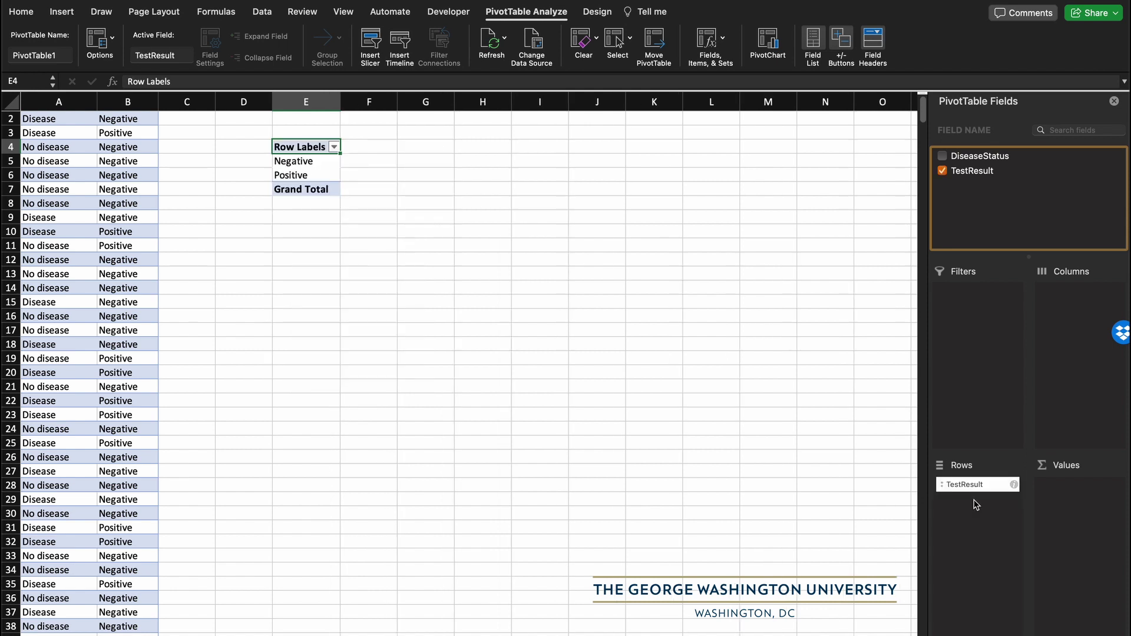
pyautogui.moveTo(966, 158); pyautogui.dragTo(1076, 308)
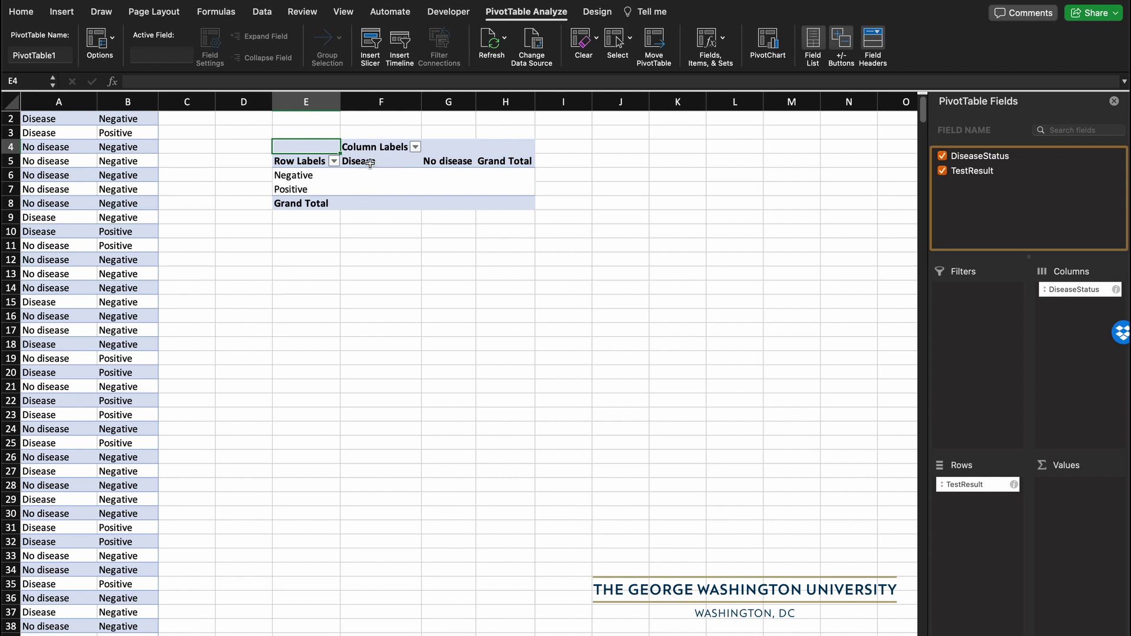
pyautogui.click(372, 165)
pyautogui.click(451, 164)
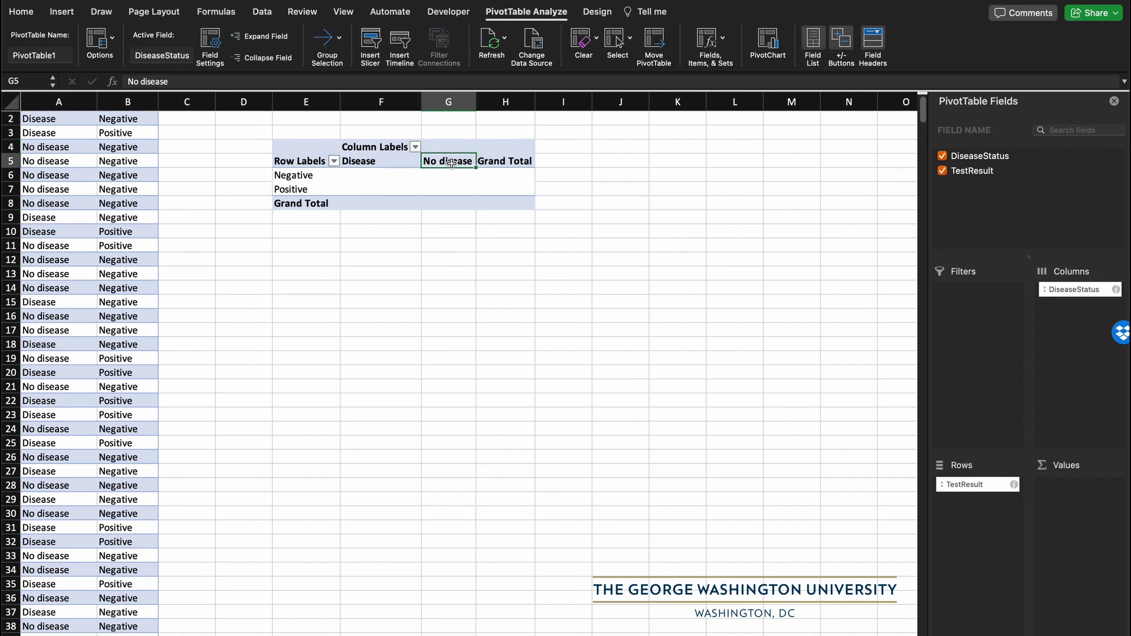
pyautogui.click(364, 175)
pyautogui.click(449, 177)
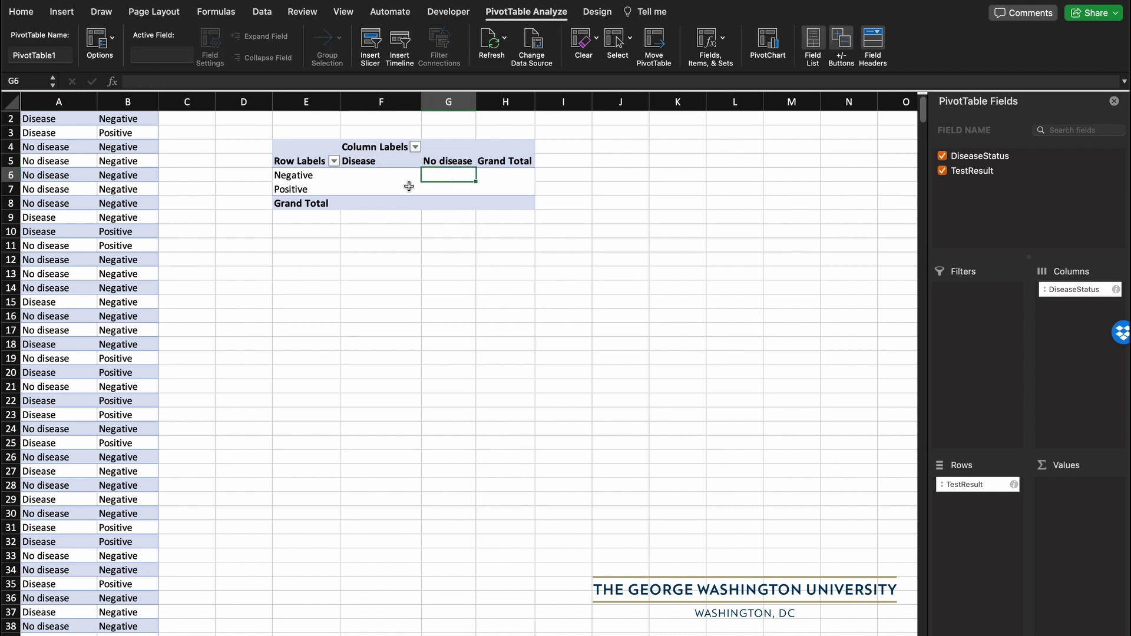
pyautogui.click(387, 188)
pyautogui.click(435, 189)
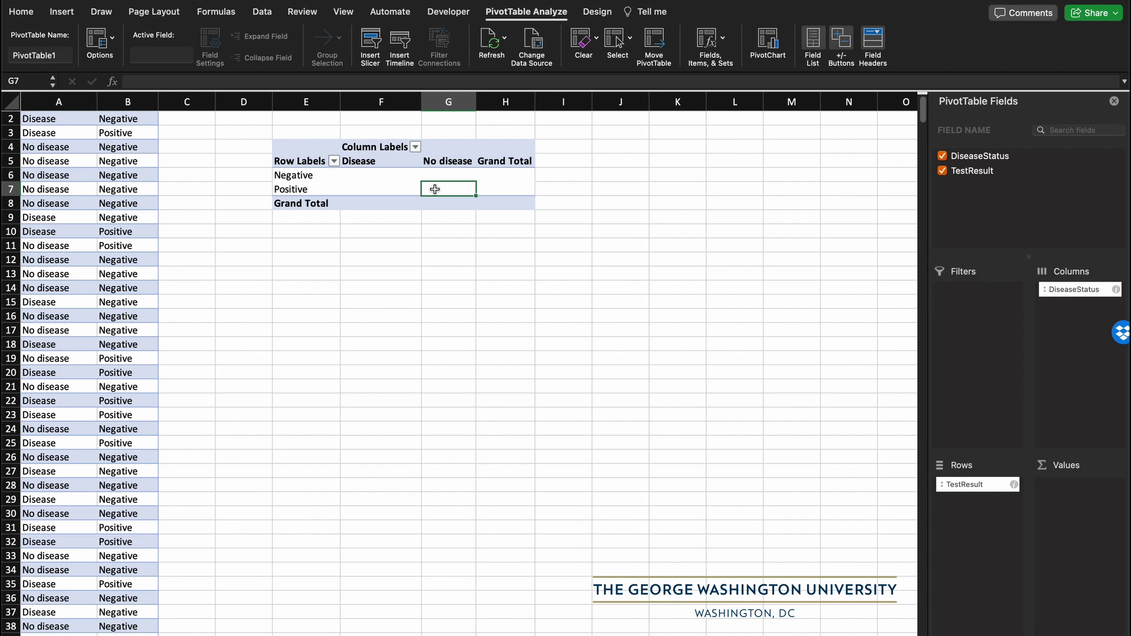
pyautogui.click(383, 175)
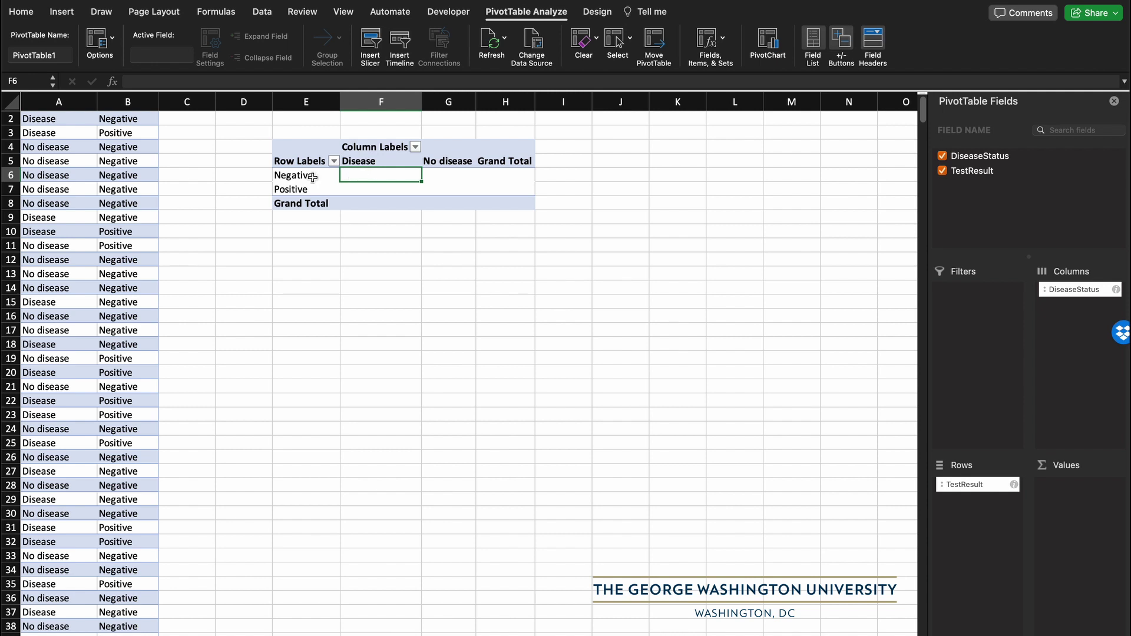
pyautogui.click(436, 175)
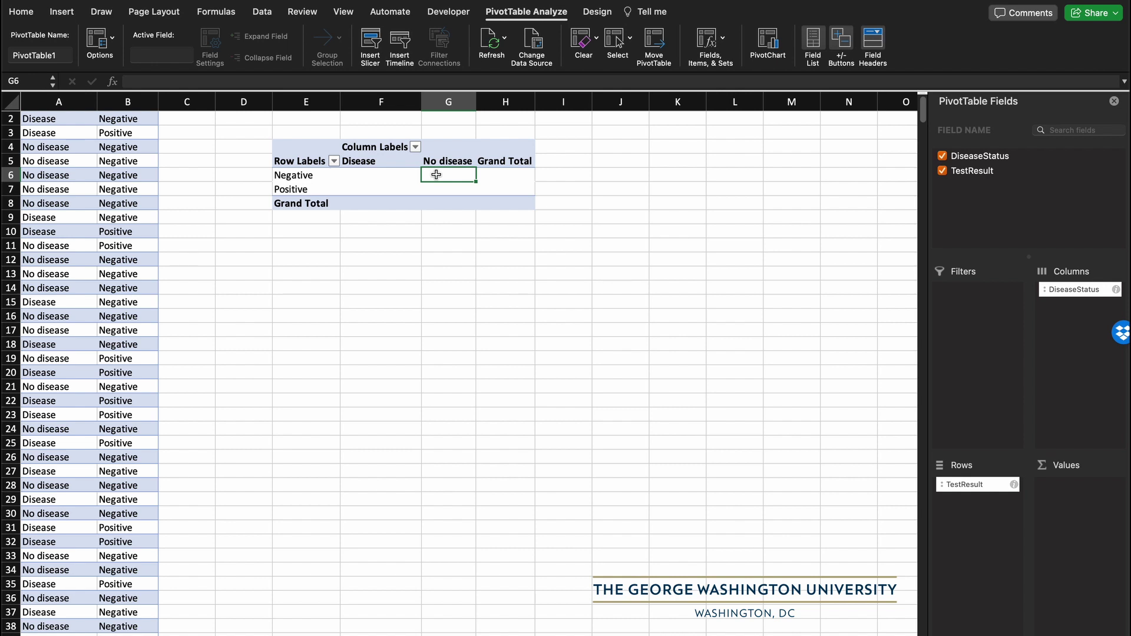
# - Add DiseaseStatus to the PivotTable's values, summarized by Count
pyautogui.click(1011, 225)
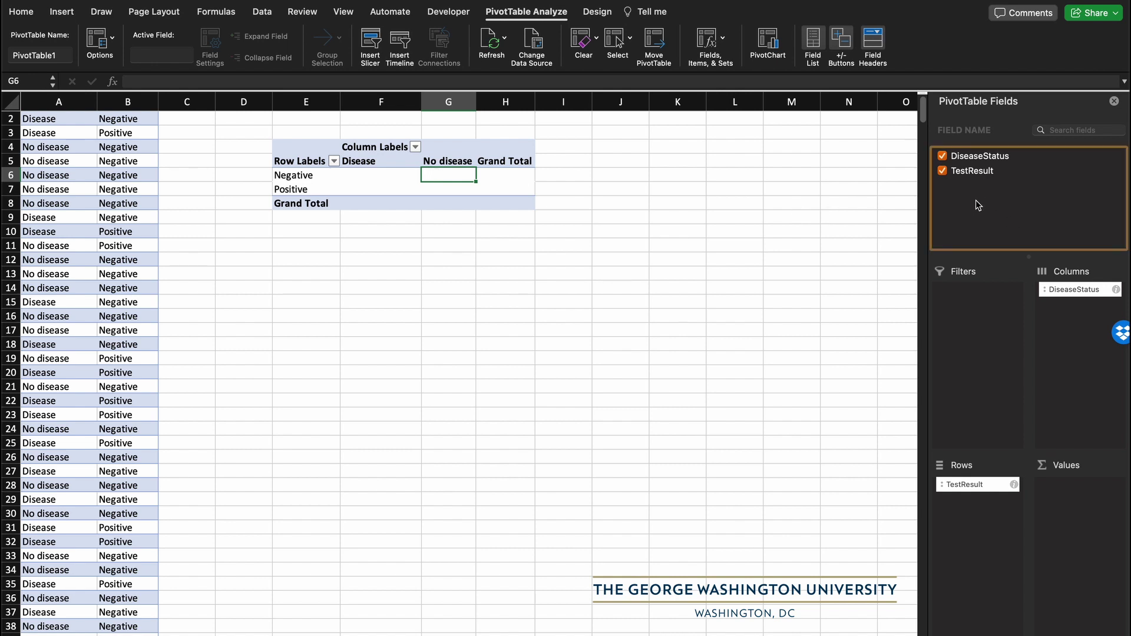
pyautogui.moveTo(975, 156); pyautogui.dragTo(1076, 509)
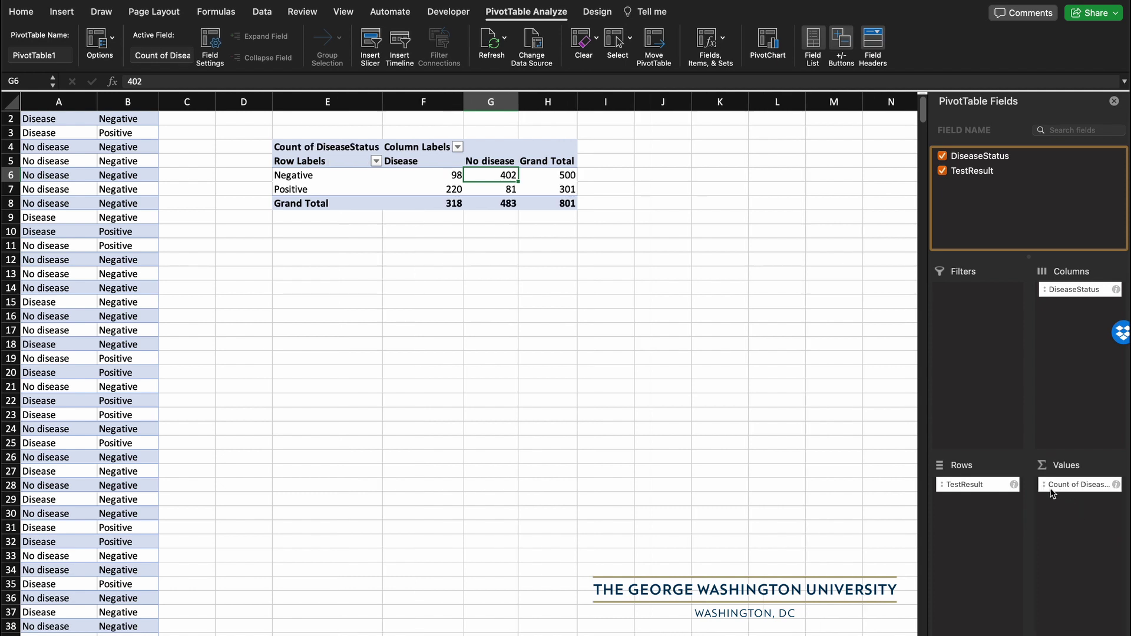
pyautogui.click(1115, 485)
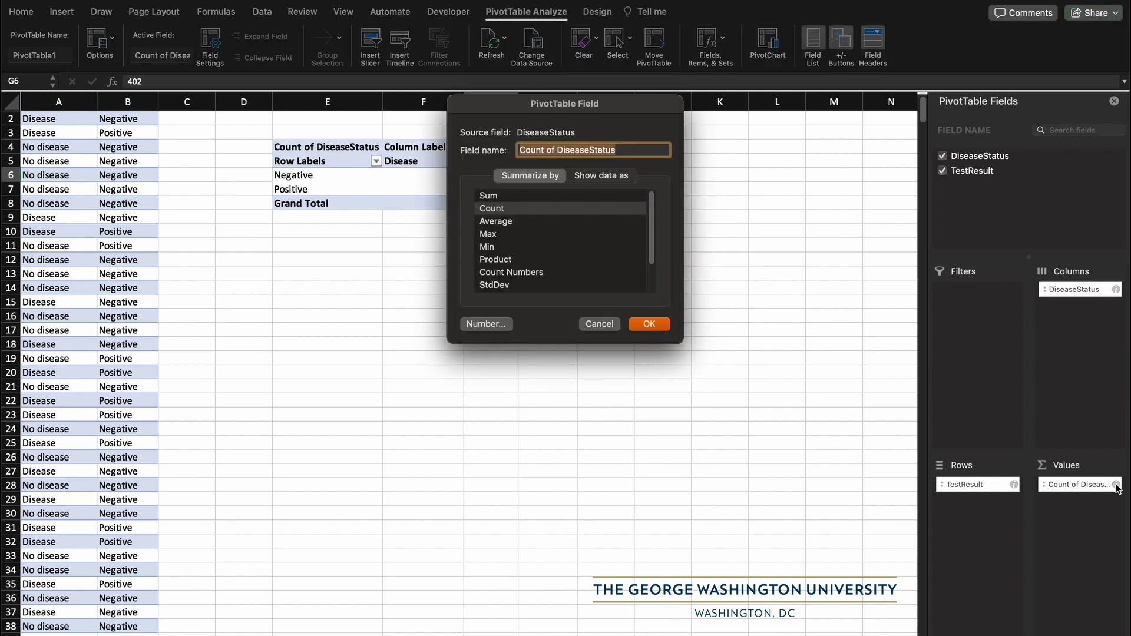
pyautogui.click(503, 209)
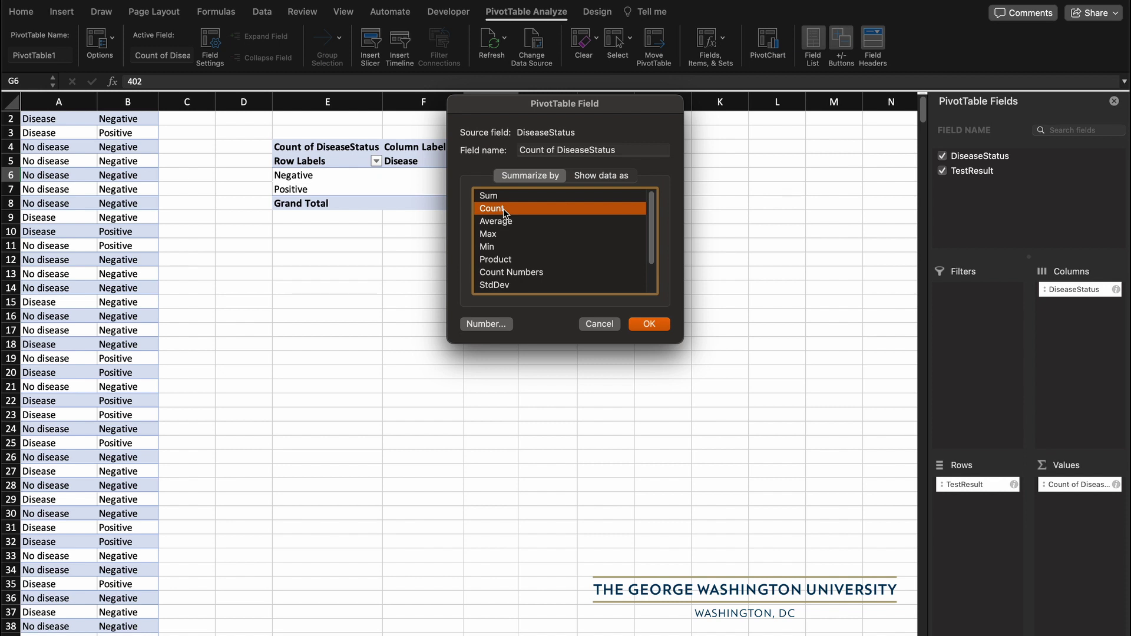
pyautogui.click(663, 326)
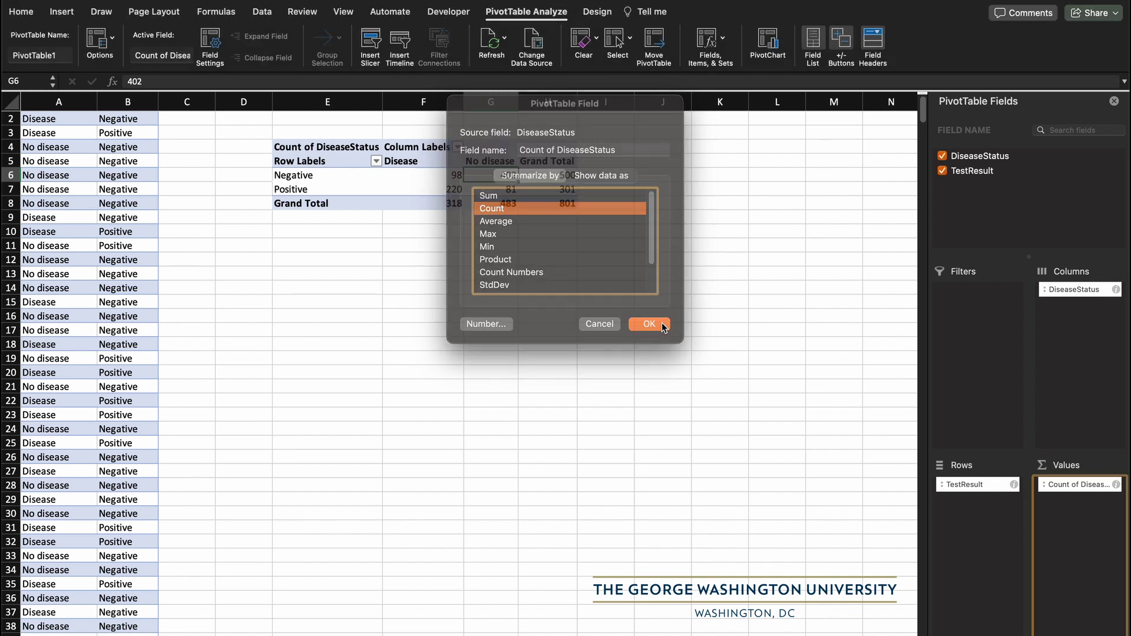
# - Examine the PivotTable's negative-test disease count, the overall total, and the disease status and test result totals
pyautogui.click(437, 178)
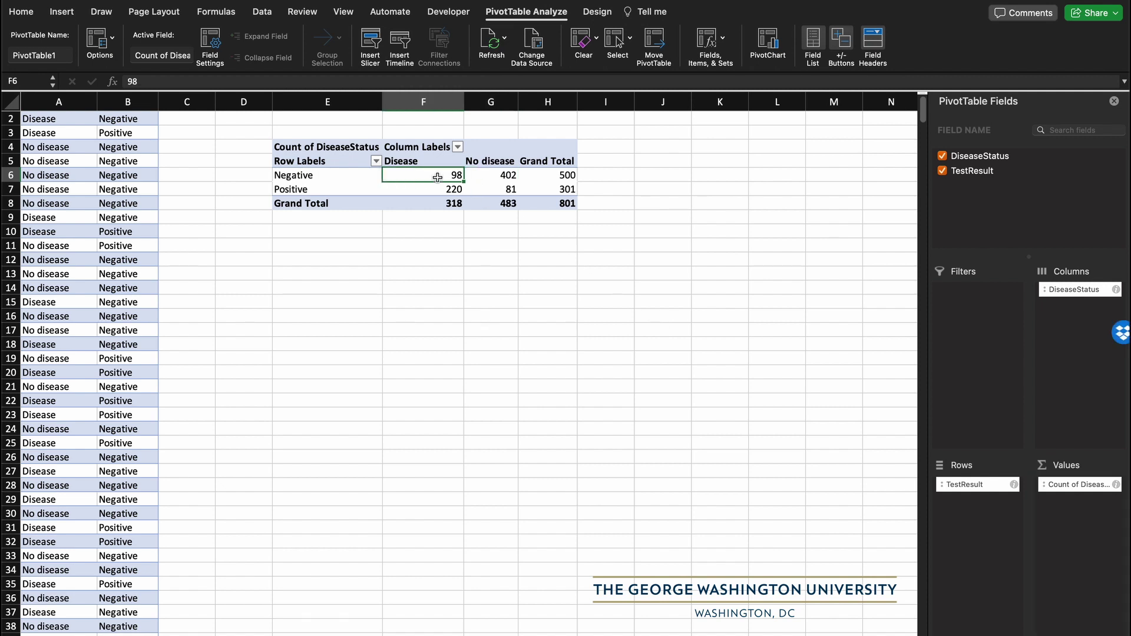
pyautogui.click(556, 205)
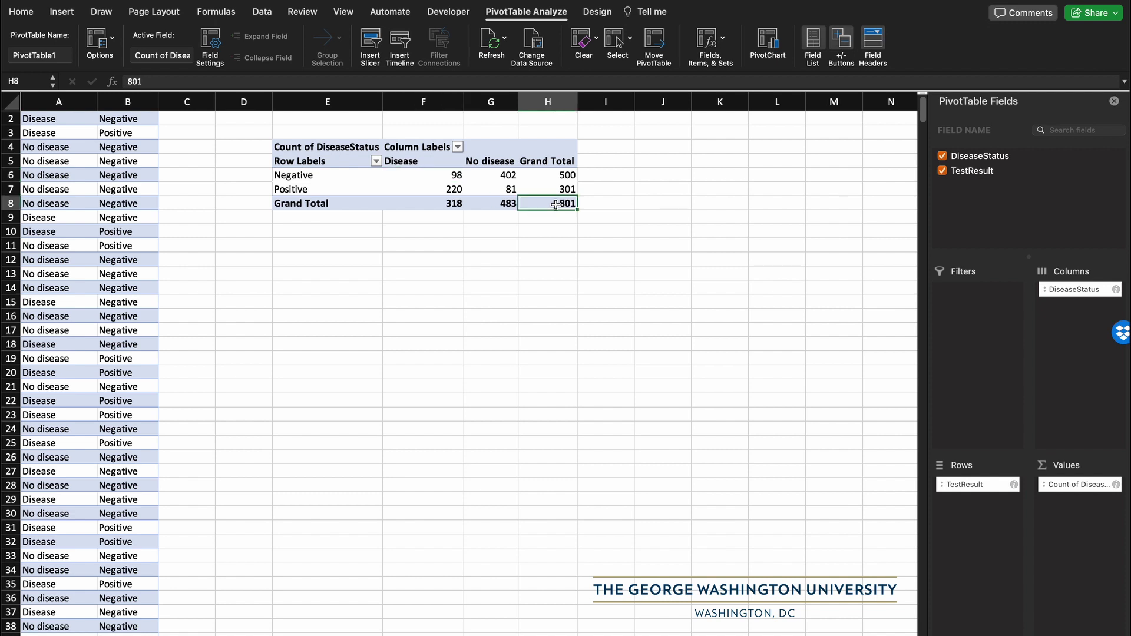
pyautogui.click(428, 160)
pyautogui.click(427, 204)
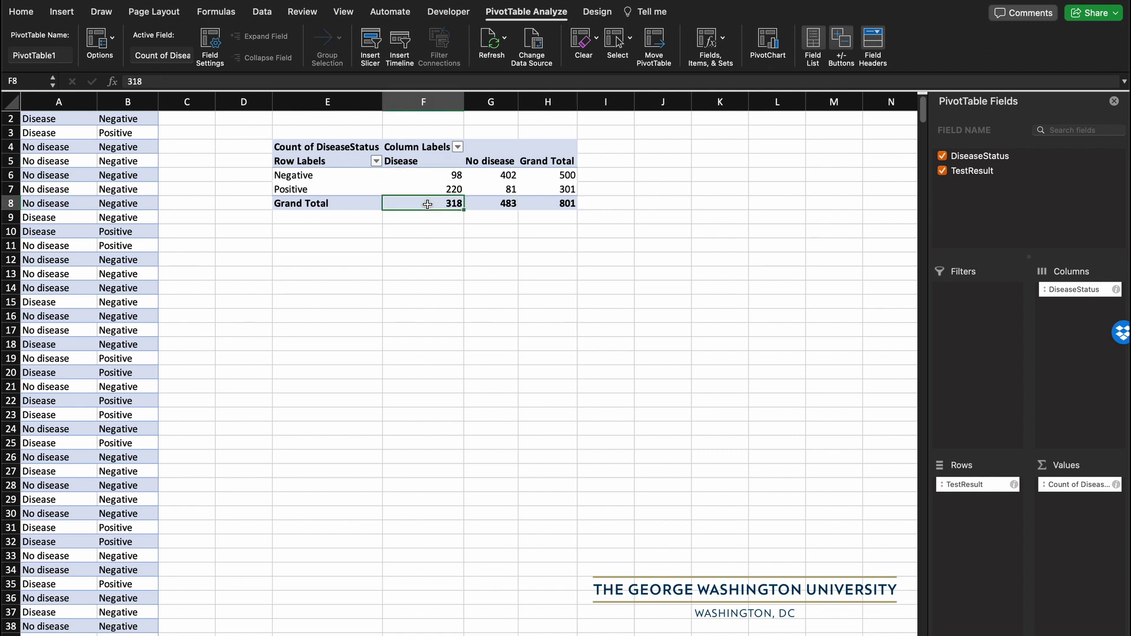
pyautogui.click(493, 203)
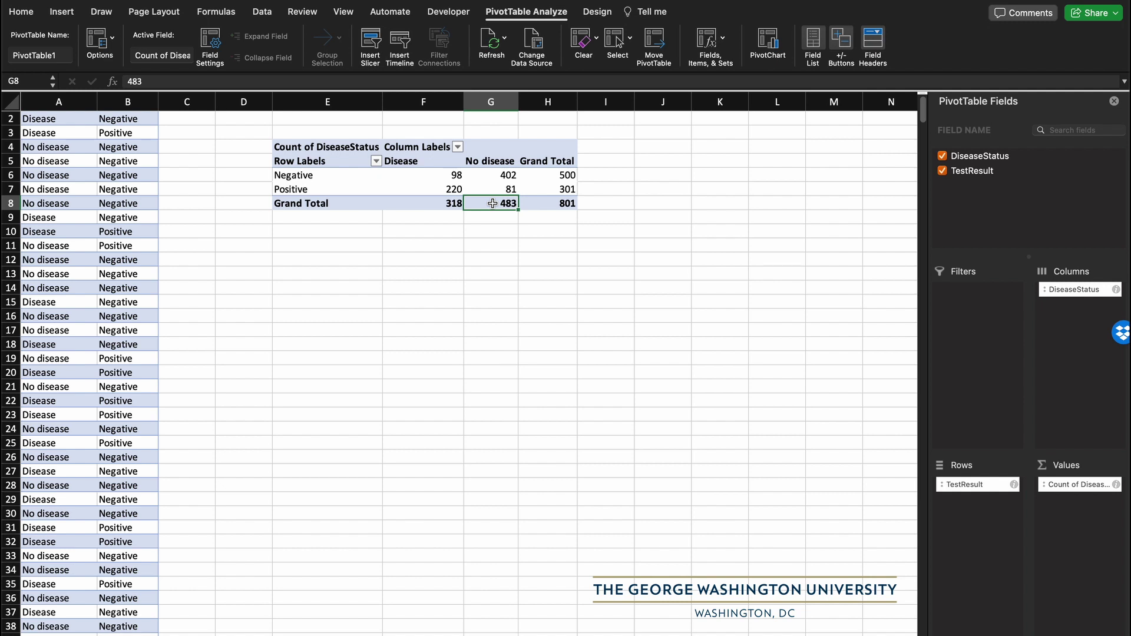
pyautogui.click(554, 175)
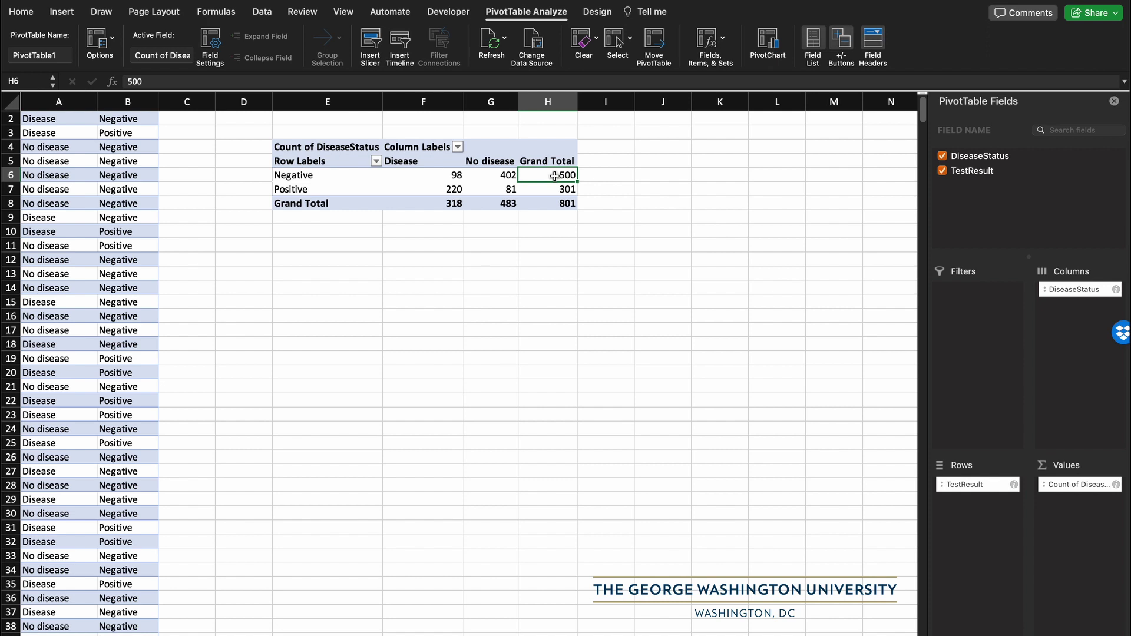
pyautogui.click(556, 190)
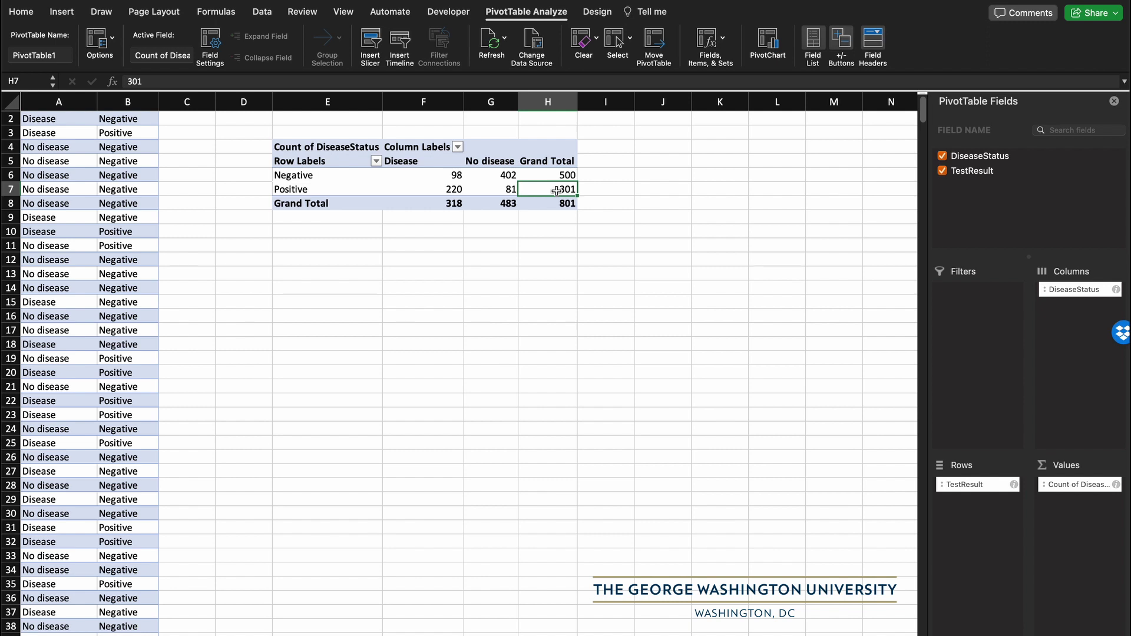
# - Enter the metric labels Sensitivity, Specificity, PPV and NPV down cells E11 to E14 below the PivotTable
pyautogui.click(322, 247)
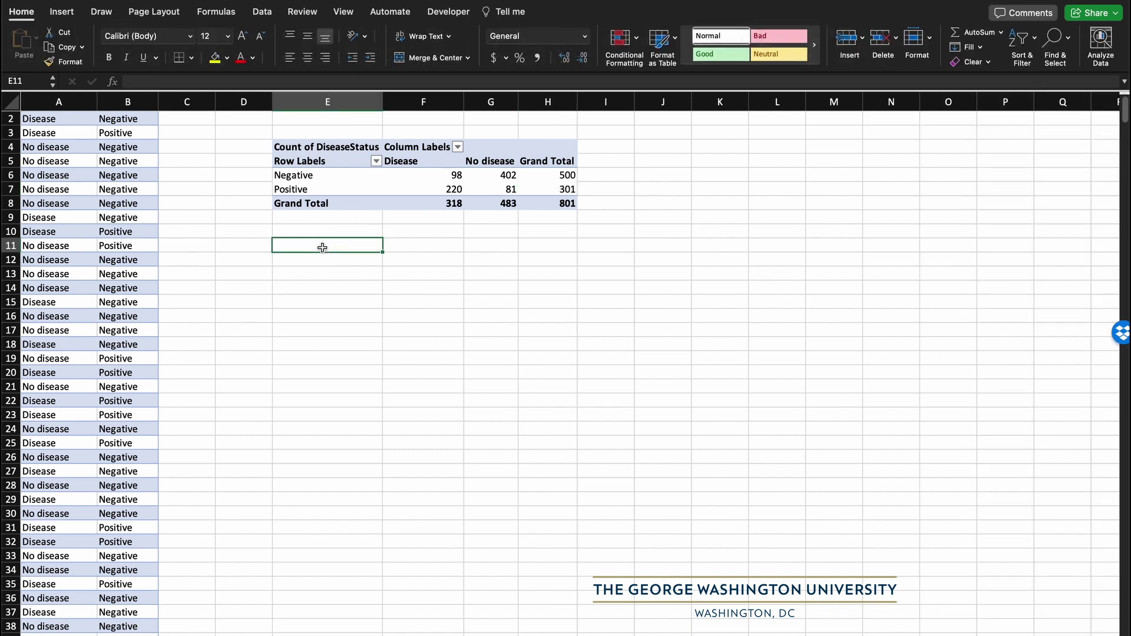
pyautogui.write('Se')
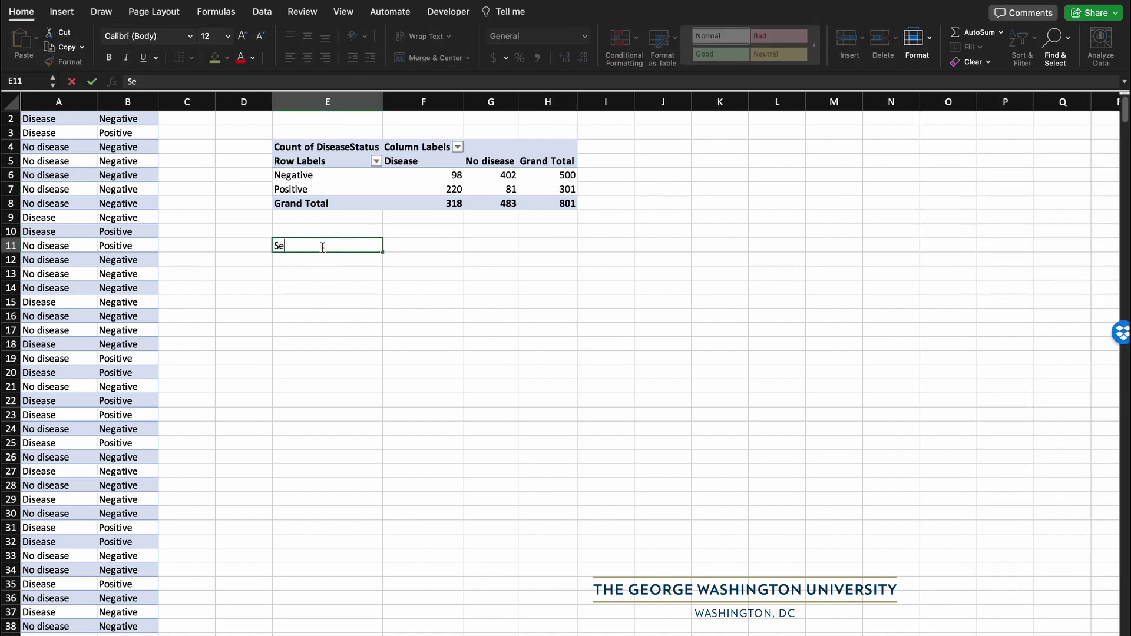
pyautogui.write('nsitivity')
pyautogui.press('Return')
pyautogui.write('Spe')
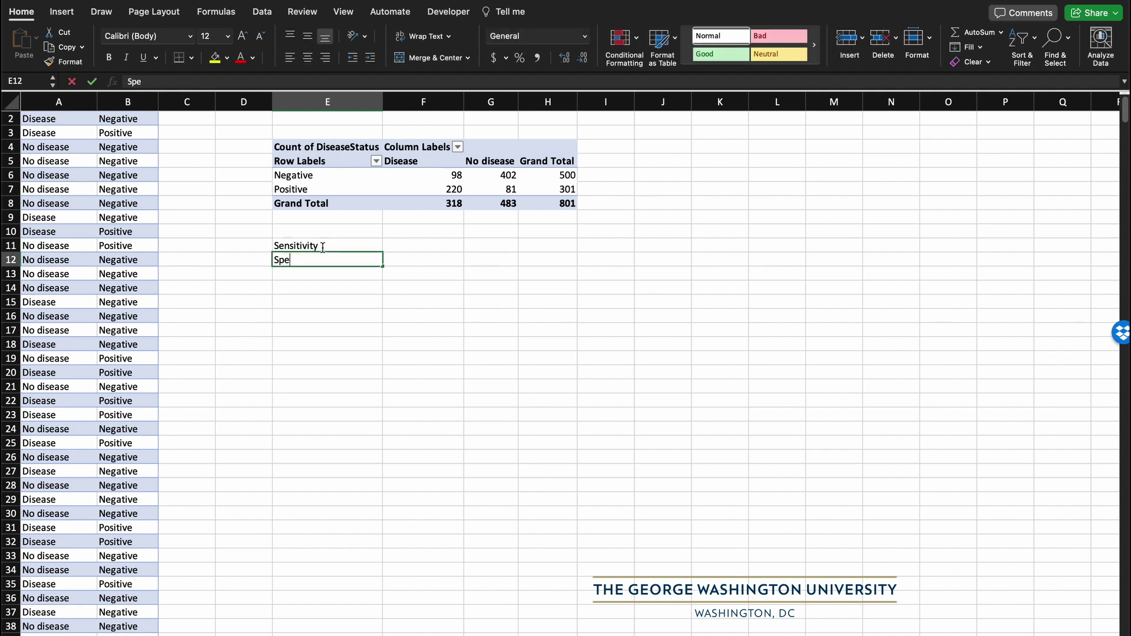
pyautogui.write('cificity')
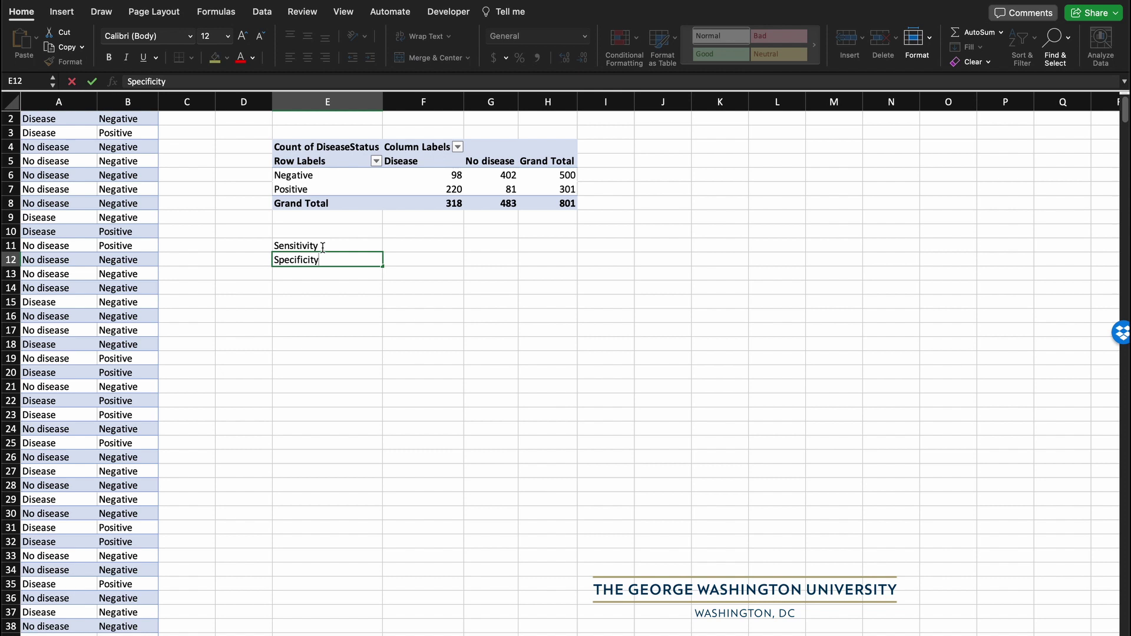
pyautogui.press('Return')
pyautogui.write('PPV')
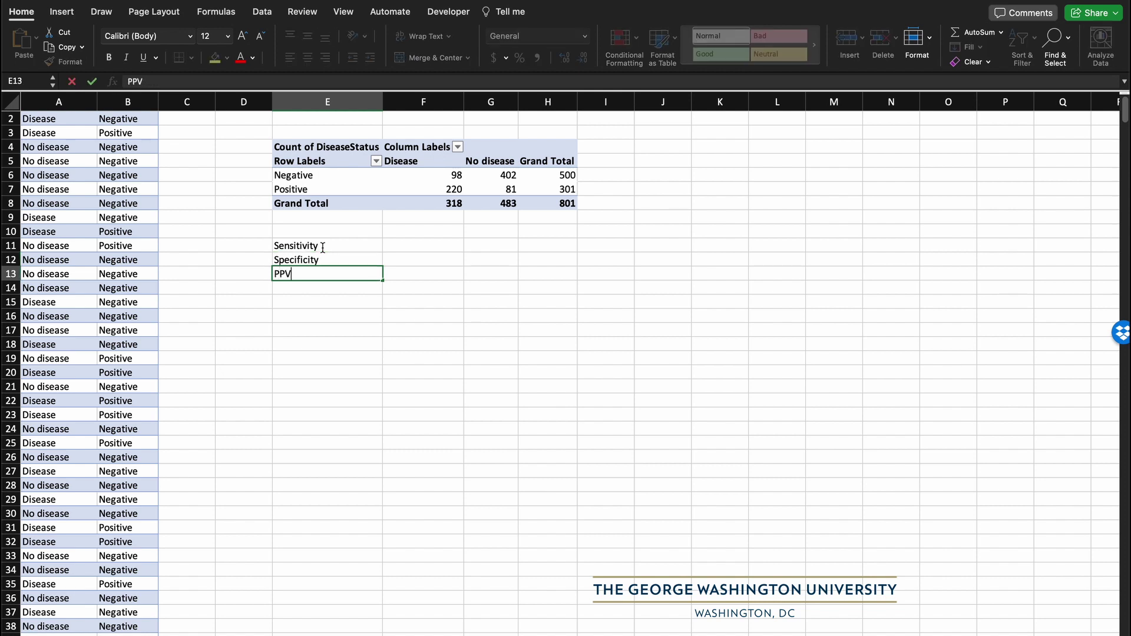
pyautogui.press('Return')
pyautogui.write('NPV')
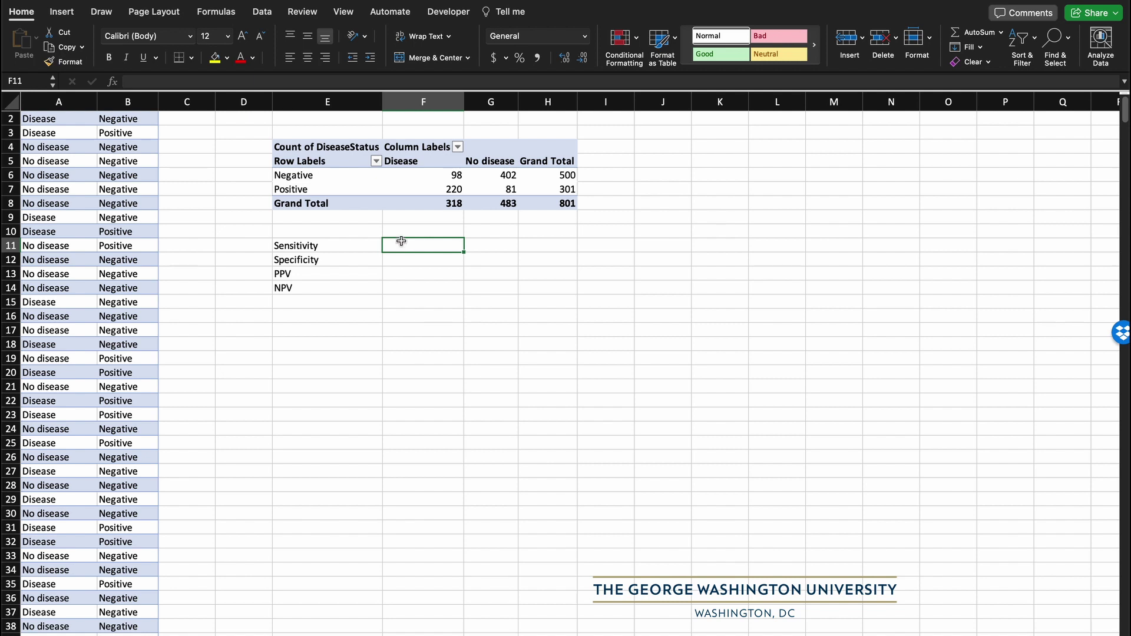
# - Examine the positive-test disease count and the Disease and No disease column totals relevant to sensitivity and specificity
pyautogui.click(410, 205)
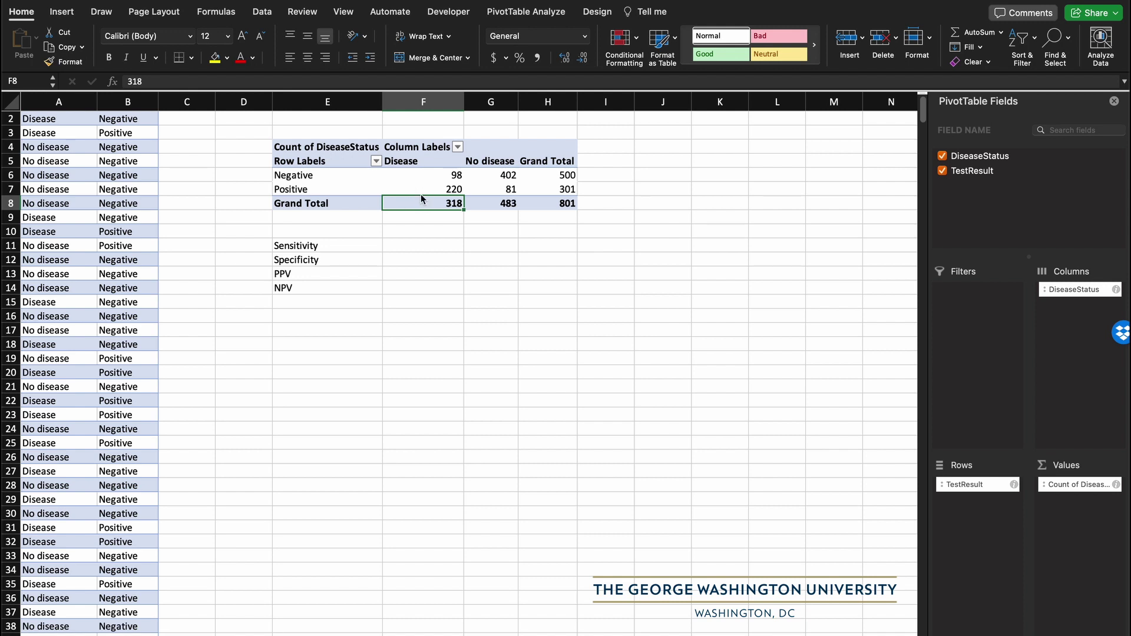
pyautogui.click(419, 190)
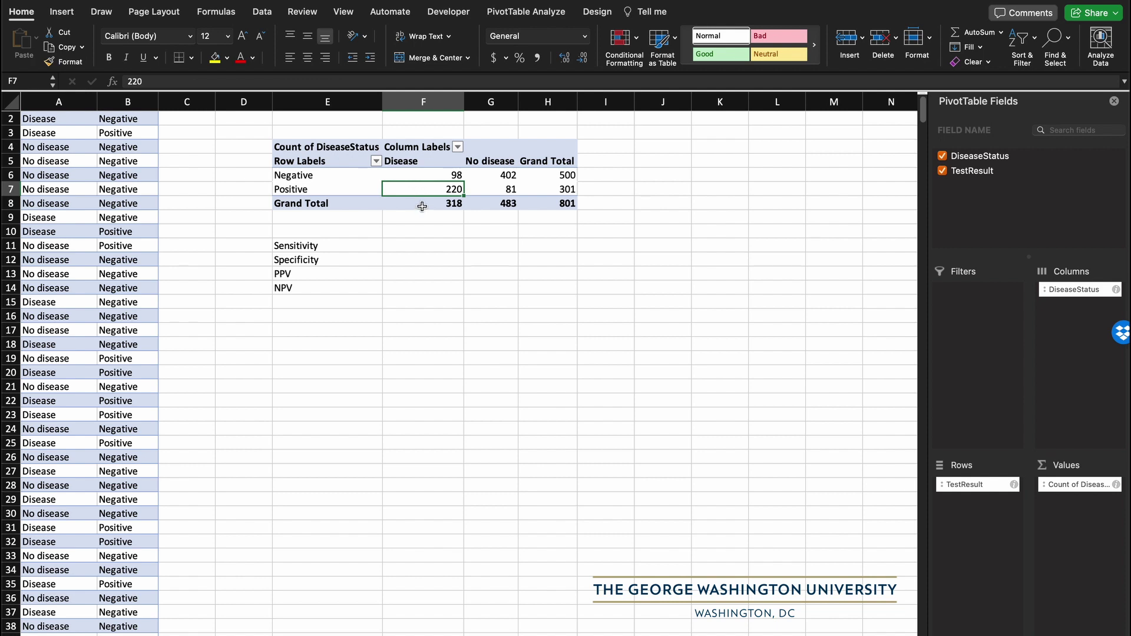
pyautogui.click(422, 207)
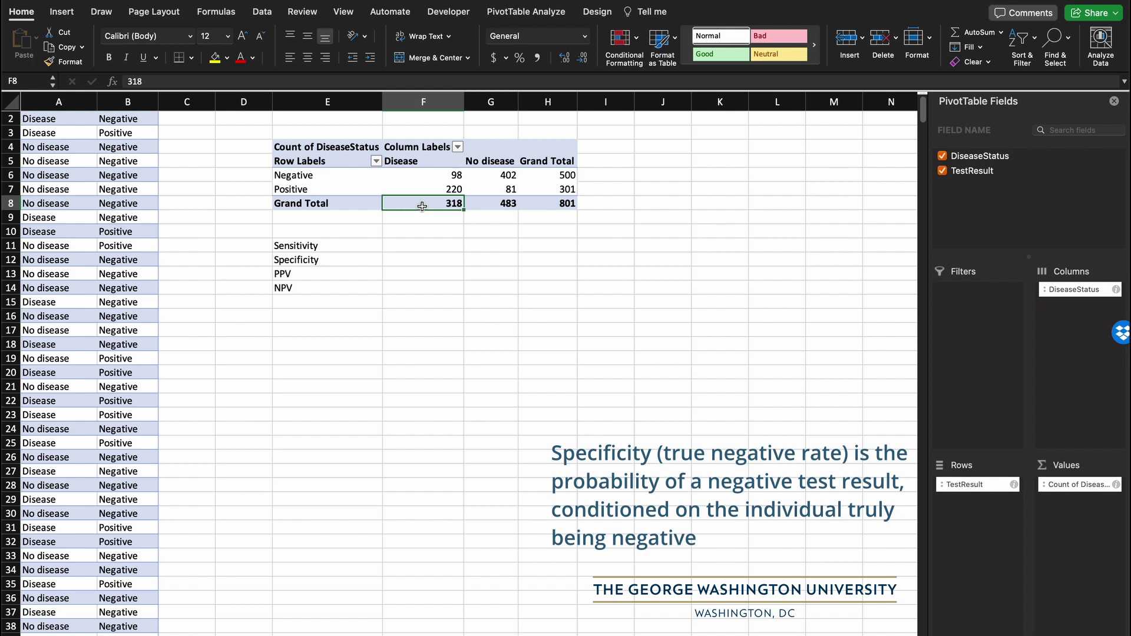
pyautogui.click(499, 204)
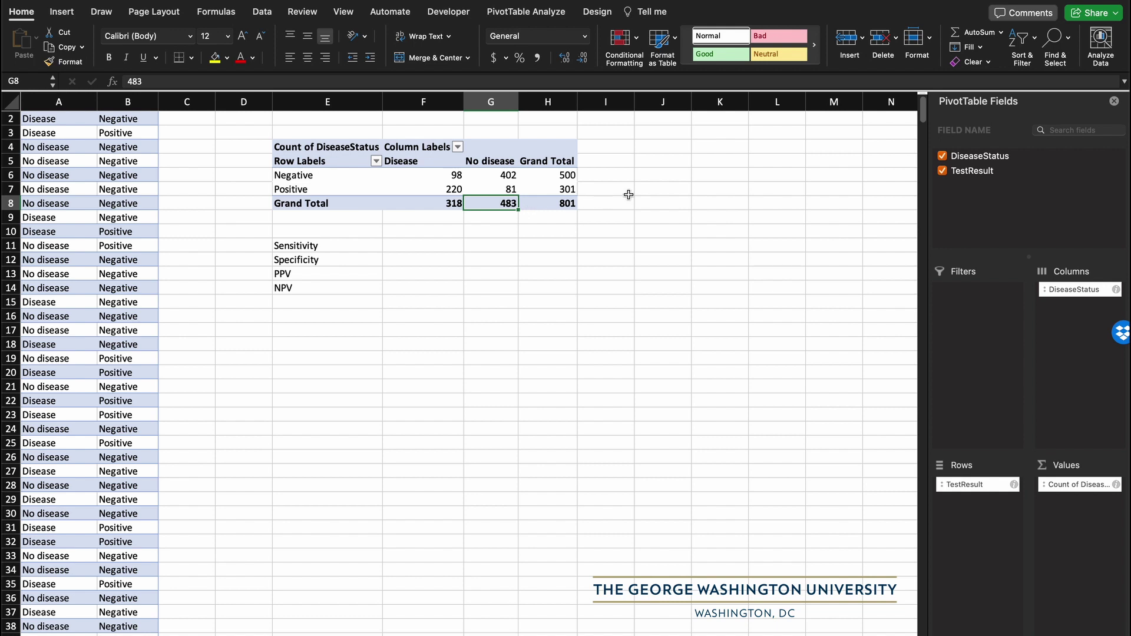
# - Label the Negative row's outcomes beside the PivotTable, entering FN in J6 for Disease and TN in K6 for No disease
pyautogui.click(662, 178)
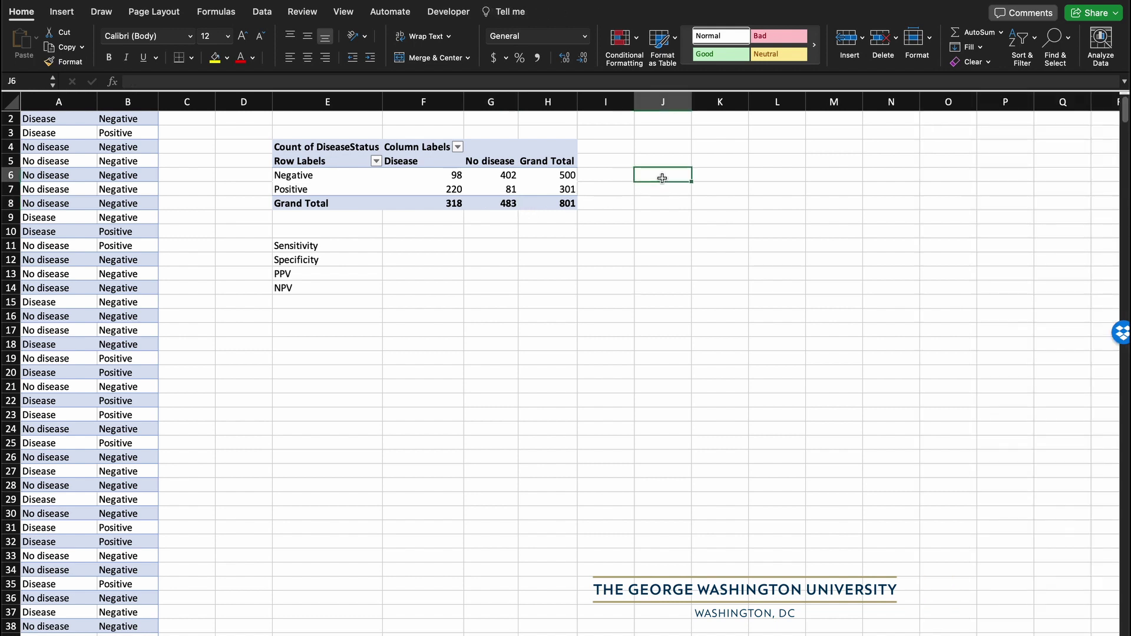
pyautogui.click(406, 178)
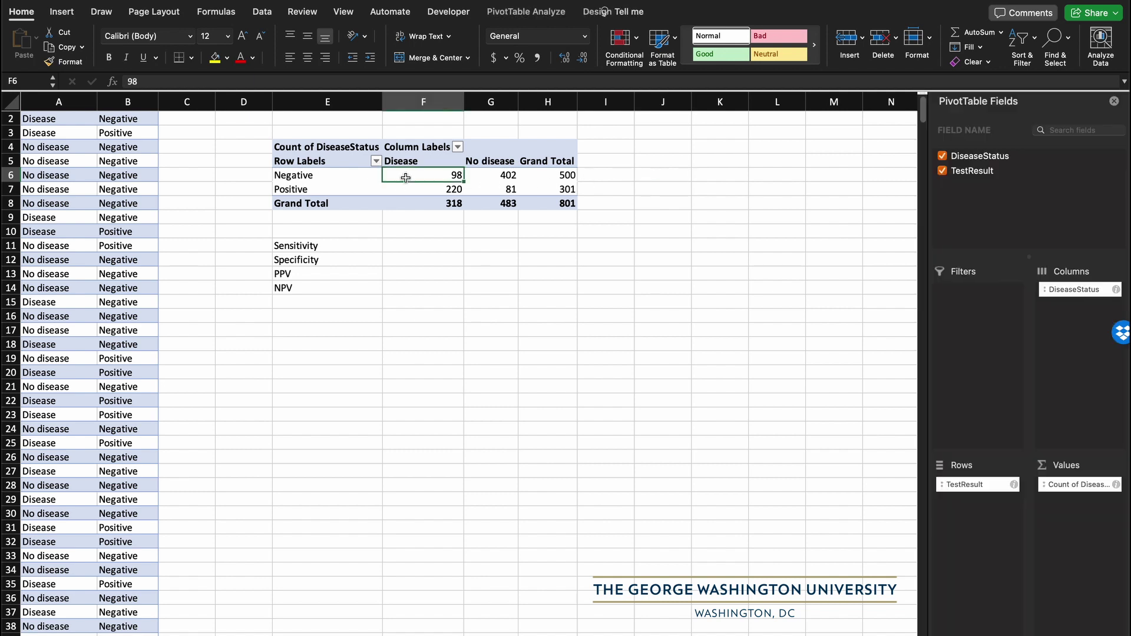
pyautogui.click(324, 179)
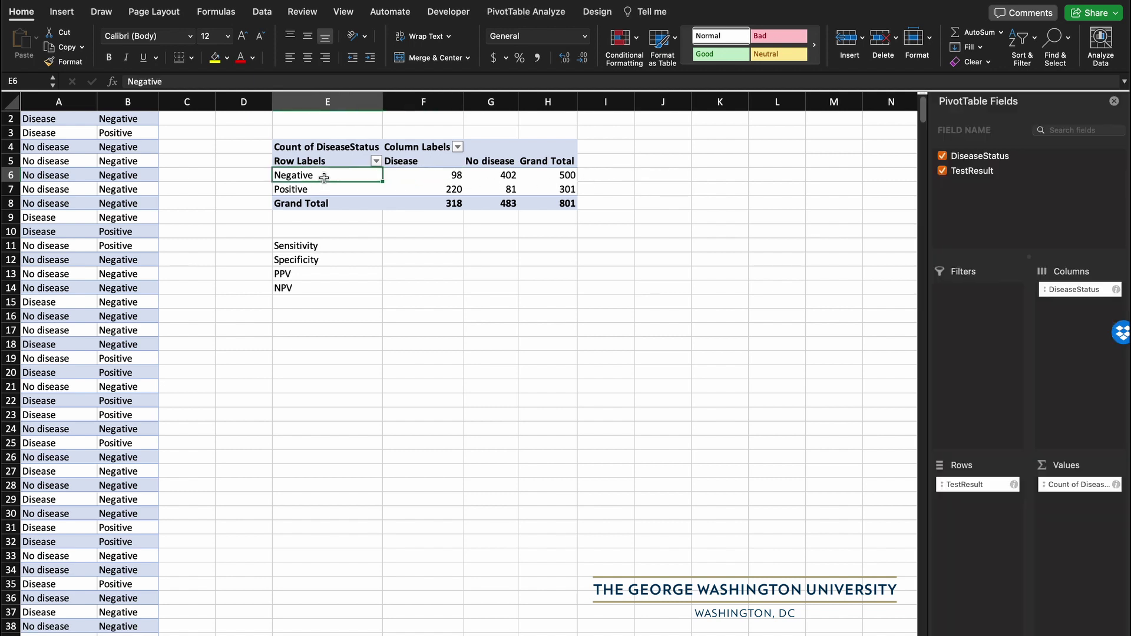
pyautogui.click(663, 175)
pyautogui.write('FN')
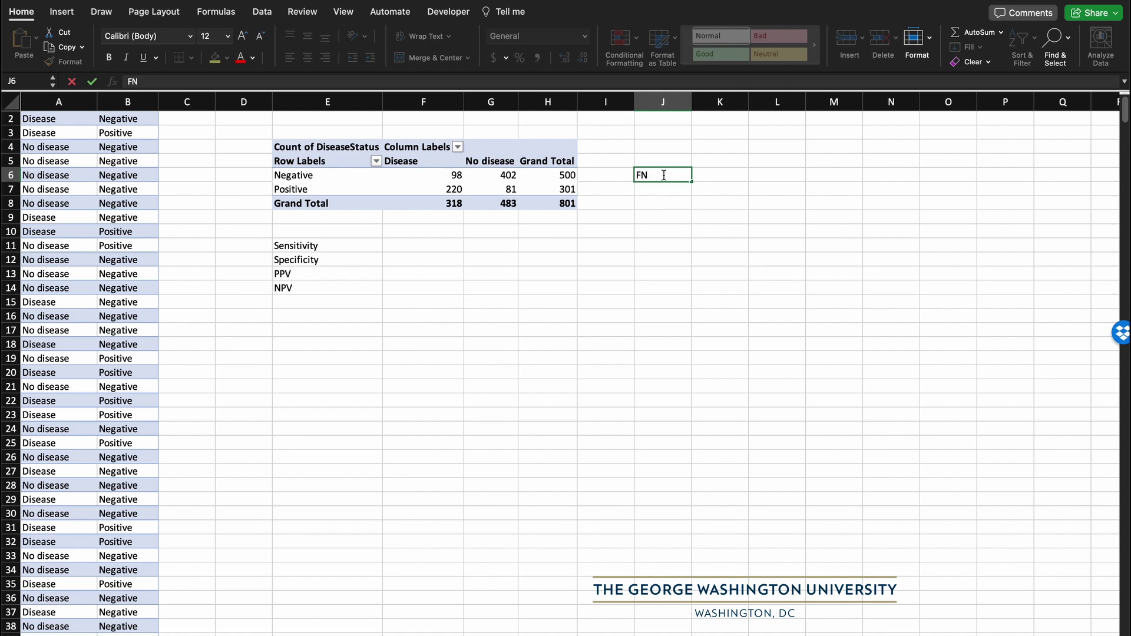
pyautogui.press('Tab')
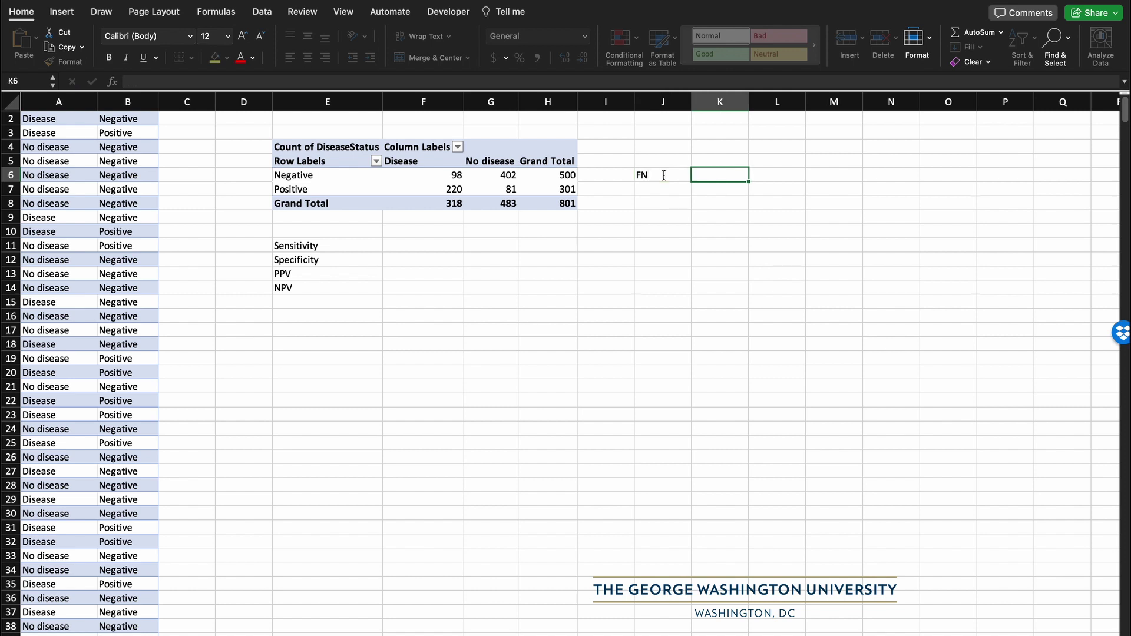
pyautogui.click(495, 175)
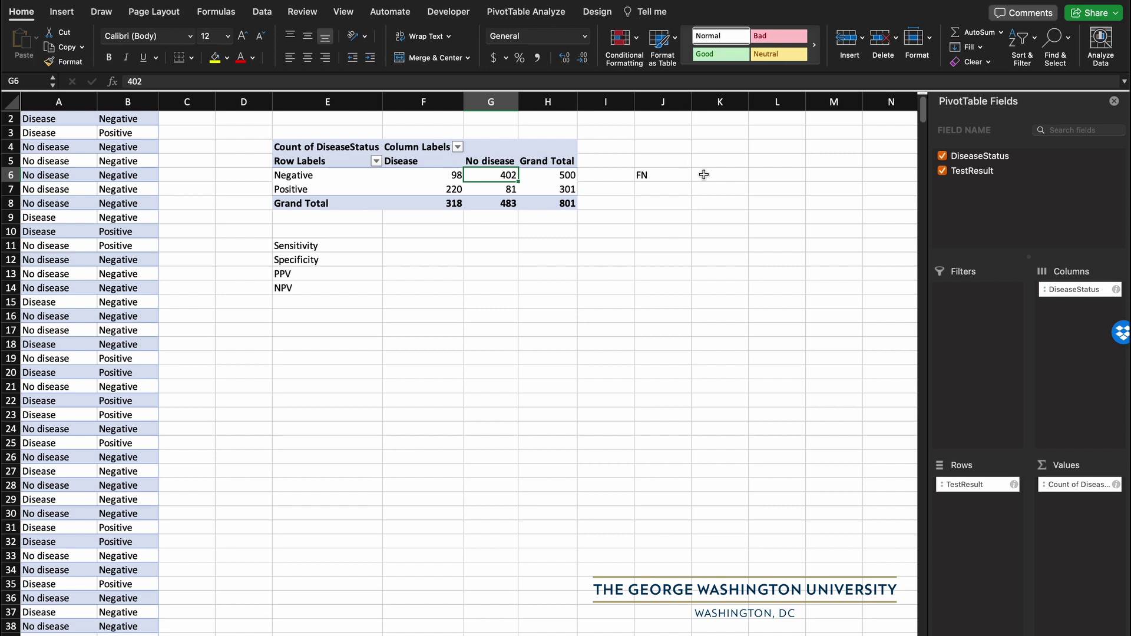
pyautogui.click(711, 177)
pyautogui.write('TN')
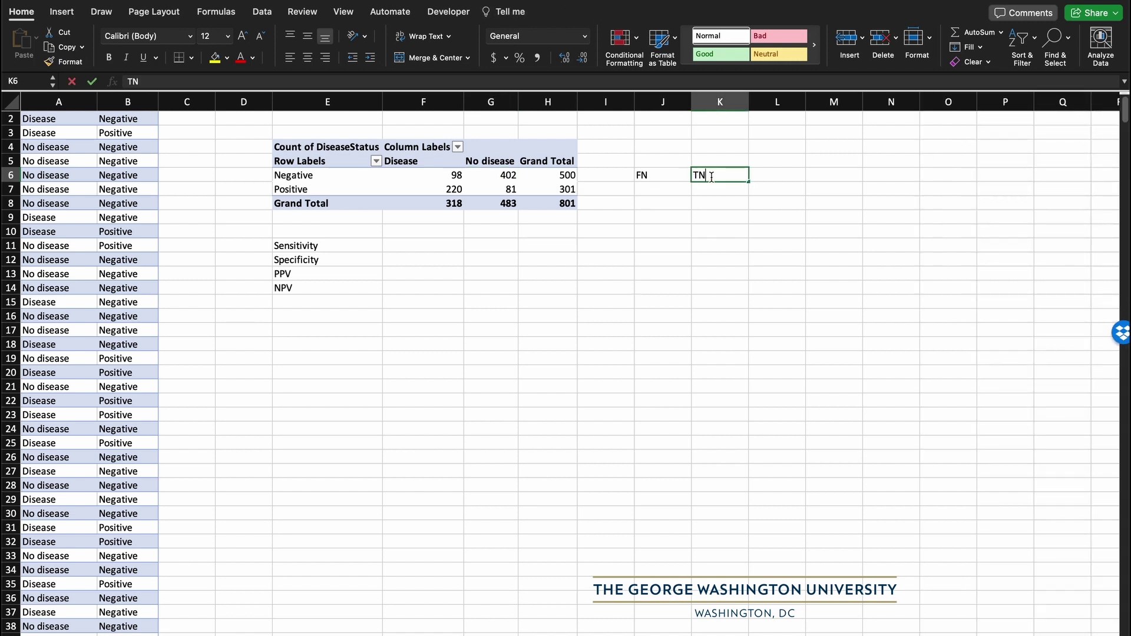
pyautogui.press('Return')
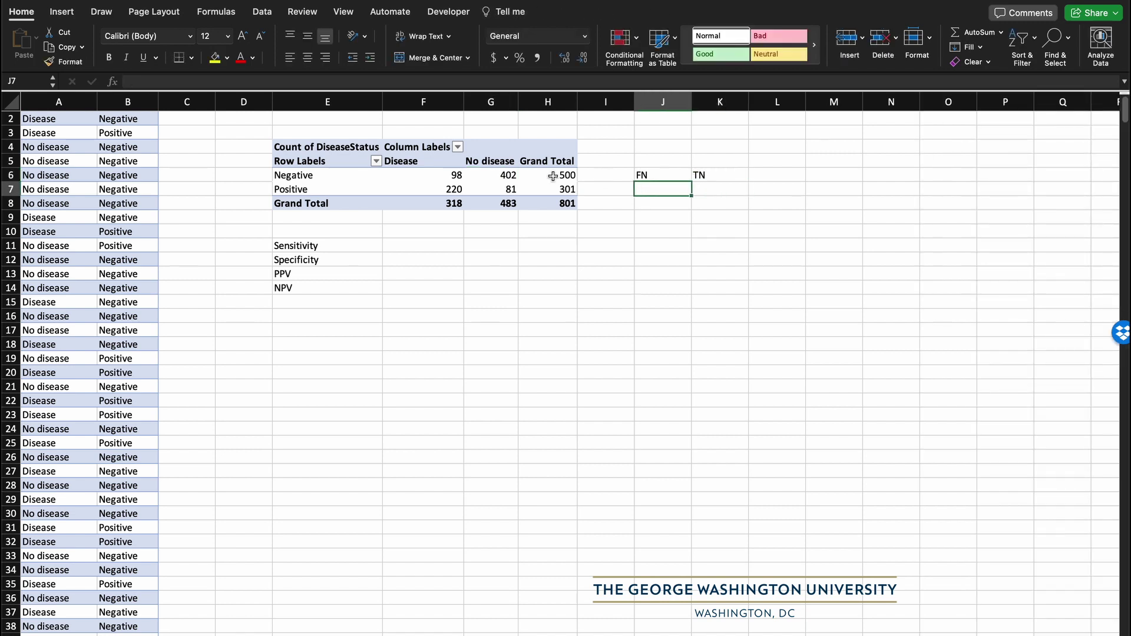
# - Enter TP in J7 to label the Positive row's Disease count
pyautogui.click(445, 189)
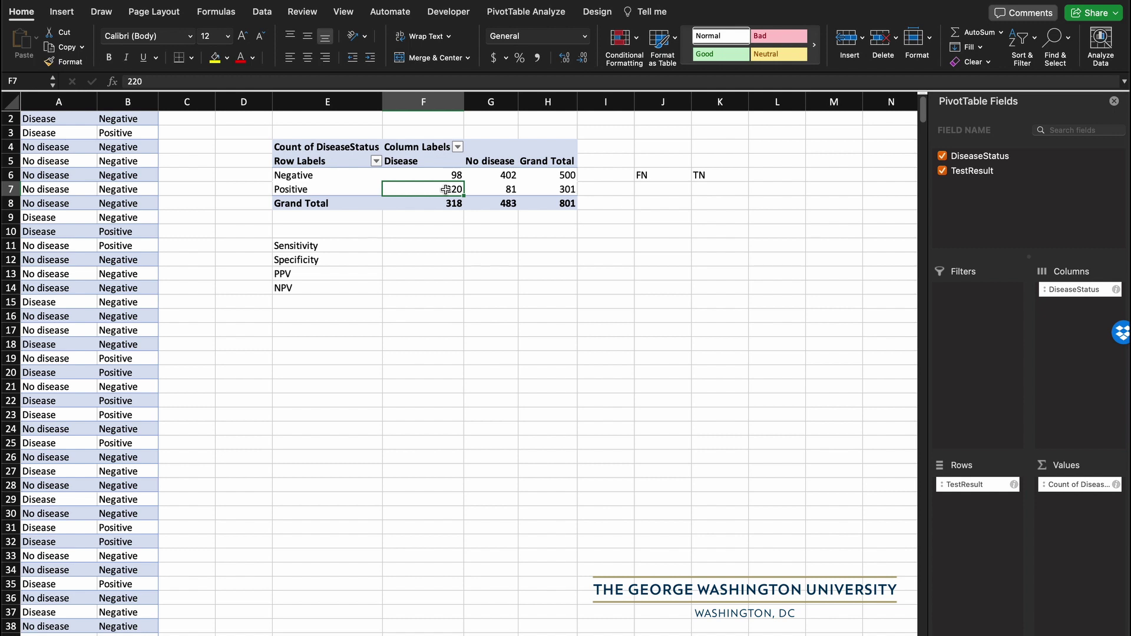
pyautogui.click(659, 189)
pyautogui.write('TP')
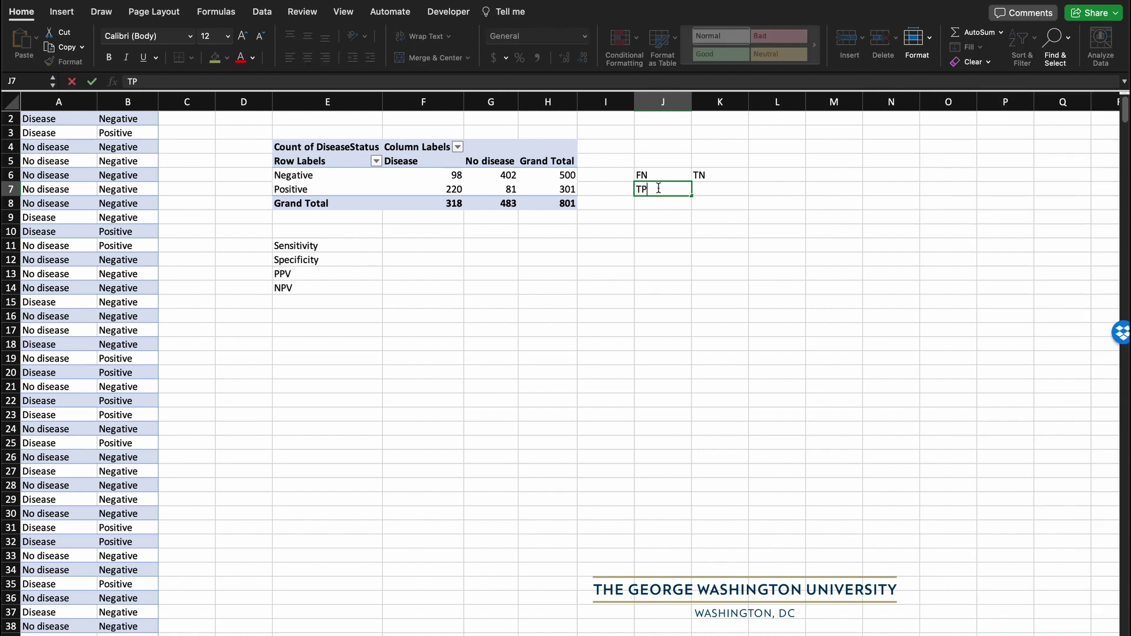
pyautogui.click(506, 189)
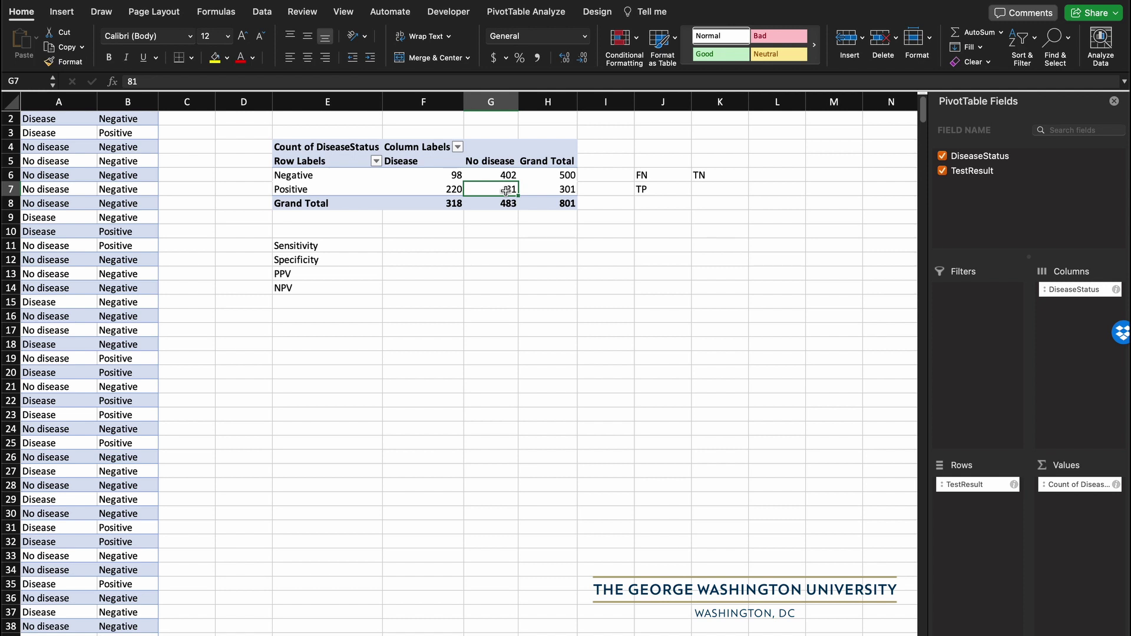
# - Enter FP in K7 to label the Positive row's No disease count
pyautogui.click(698, 190)
pyautogui.write('FP')
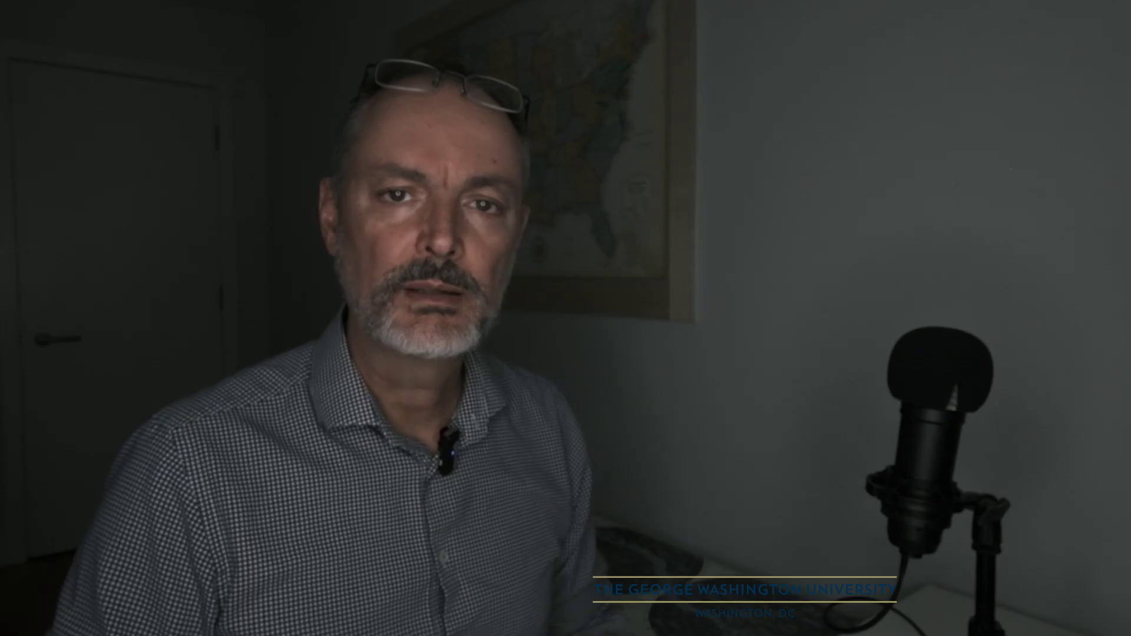
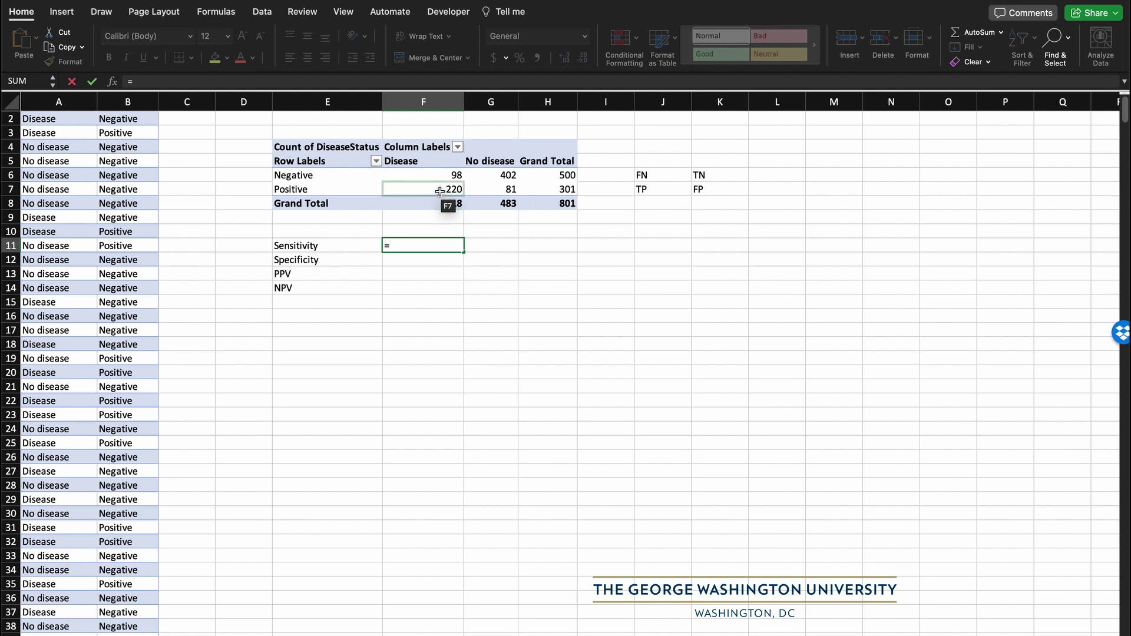
# - Calculate sensitivity in F11 by dividing the PivotTable's Positive Disease count by the Disease column's grand total
pyautogui.click(438, 191)
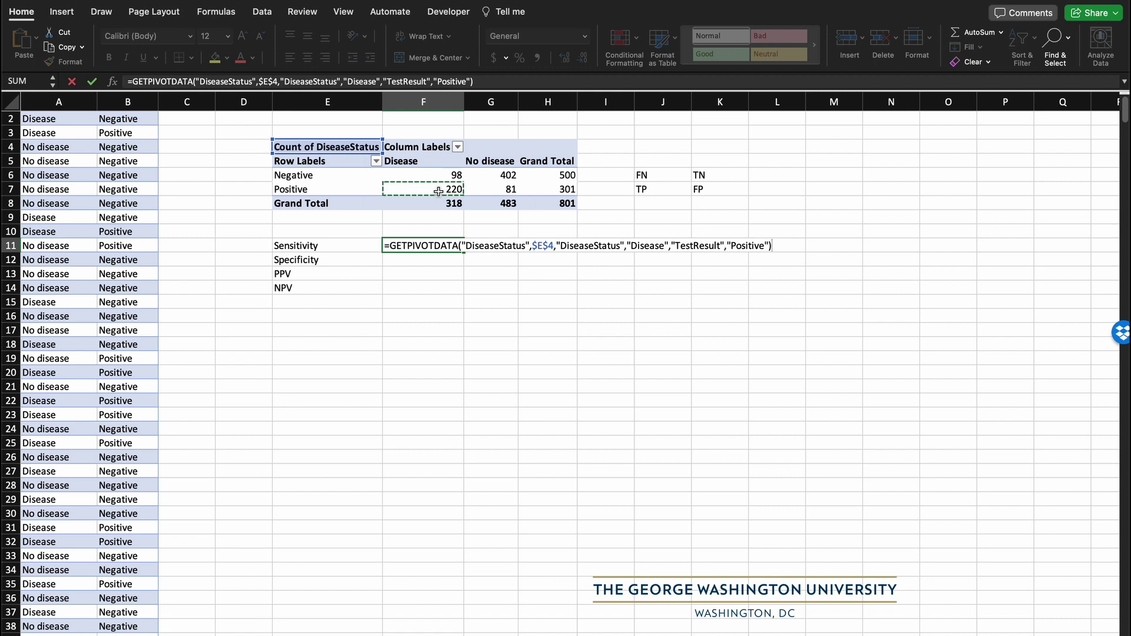
pyautogui.write('/')
pyautogui.click(439, 203)
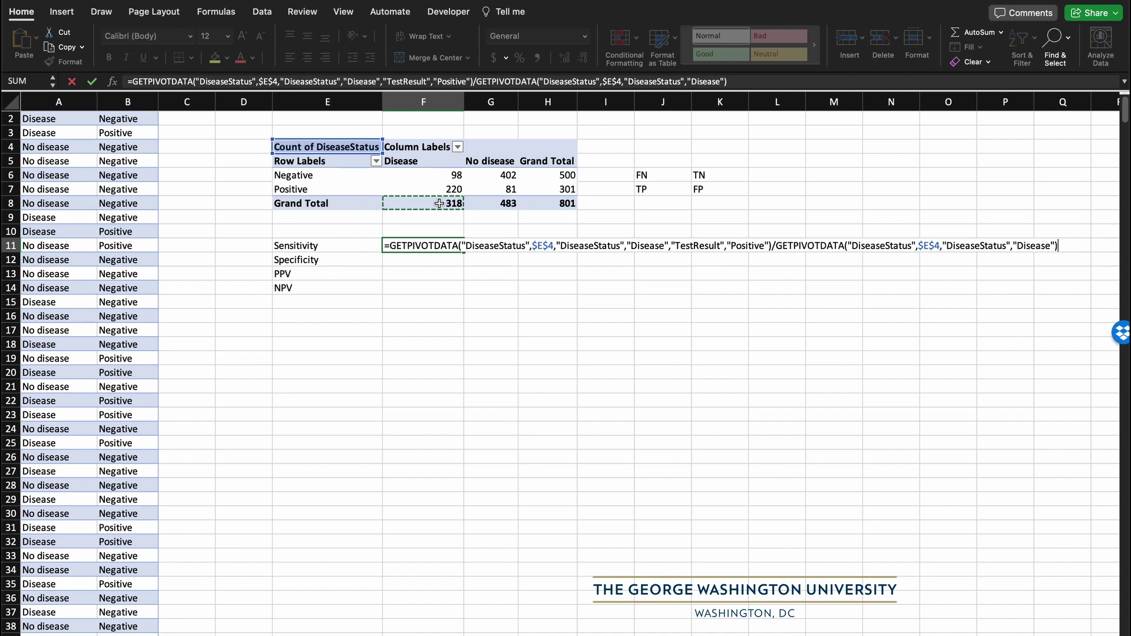
pyautogui.press('Return')
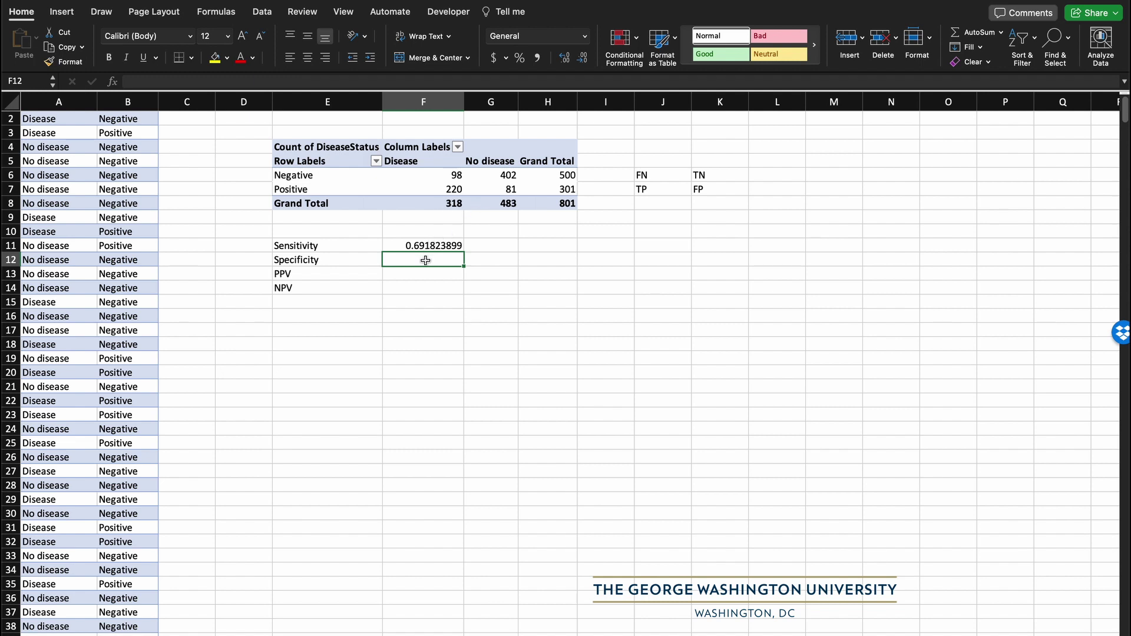
# - Calculate specificity in F12 by dividing the PivotTable's Negative No disease count by the No disease column's grand total
pyautogui.write('=')
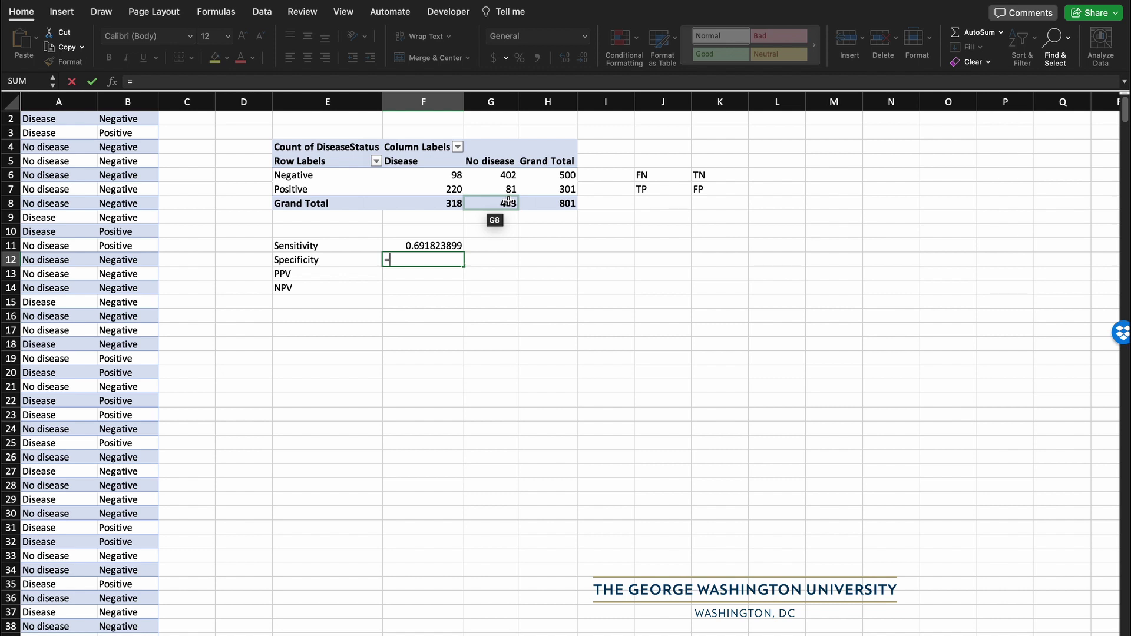
pyautogui.click(488, 175)
pyautogui.write('/')
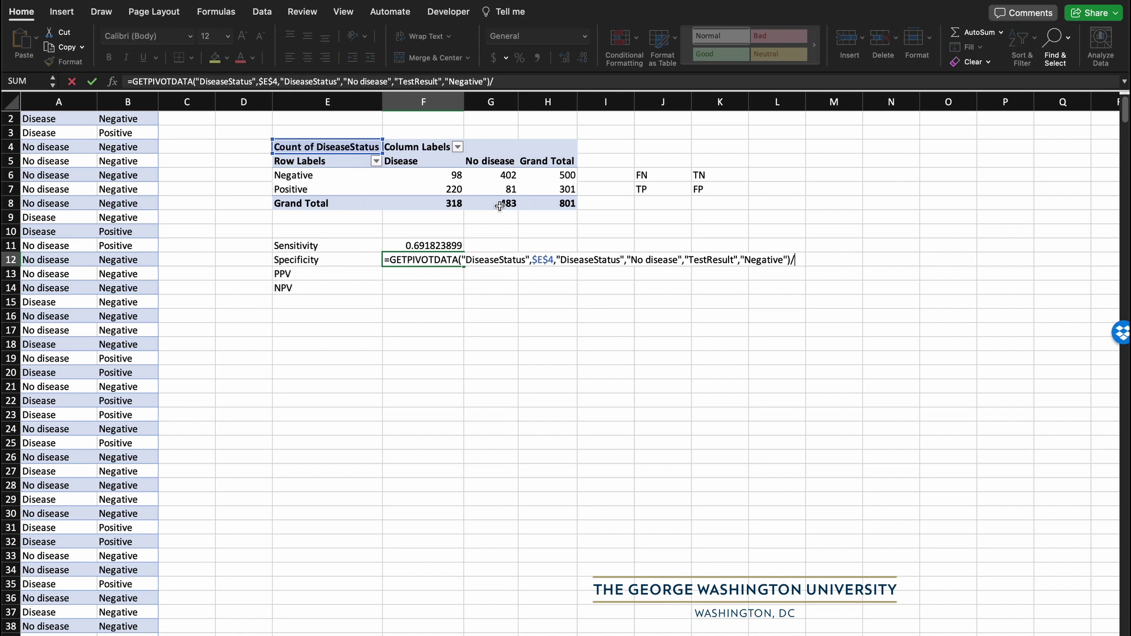
pyautogui.click(498, 204)
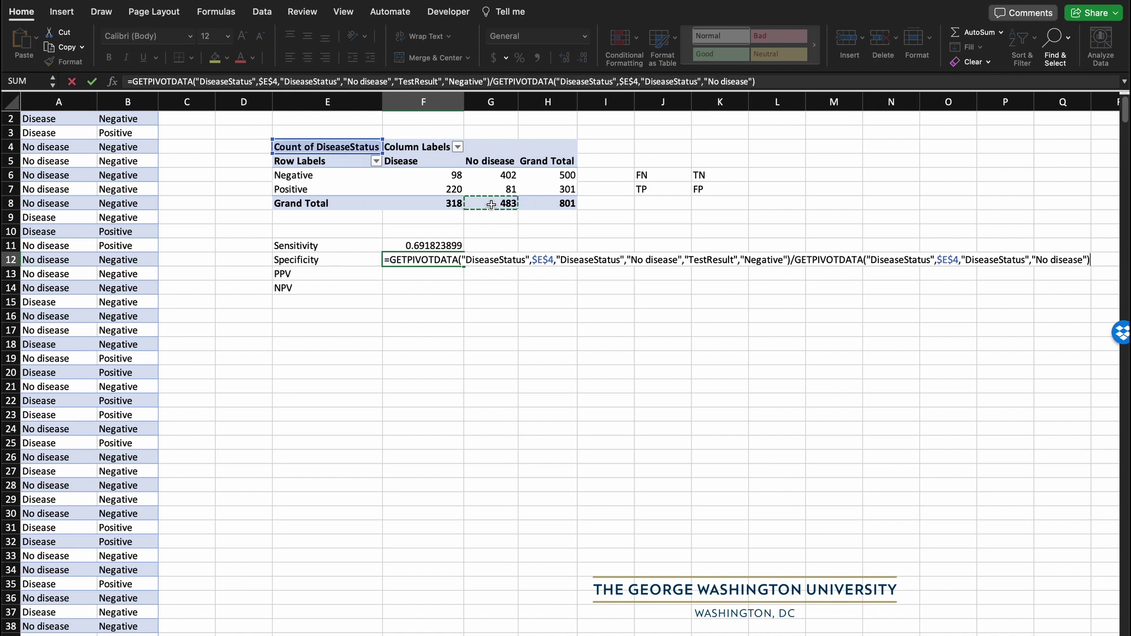
pyautogui.press('Return')
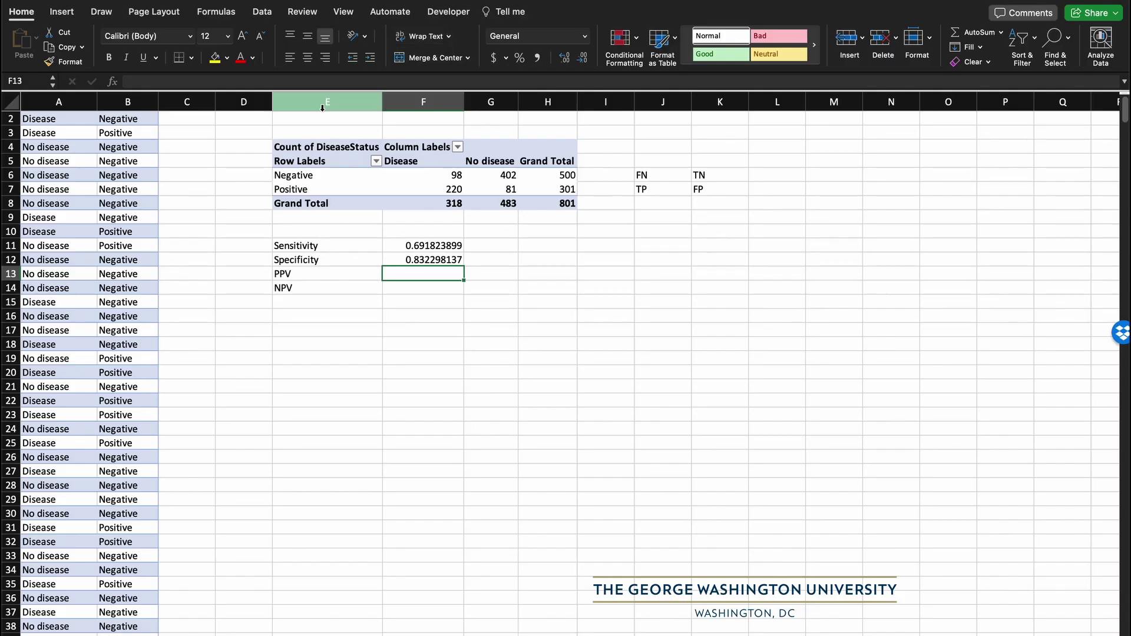
# - Add the label Prevalence in E2 above the PivotTable and enter 0.05 beside it in F2
pyautogui.click(316, 121)
pyautogui.write('P')
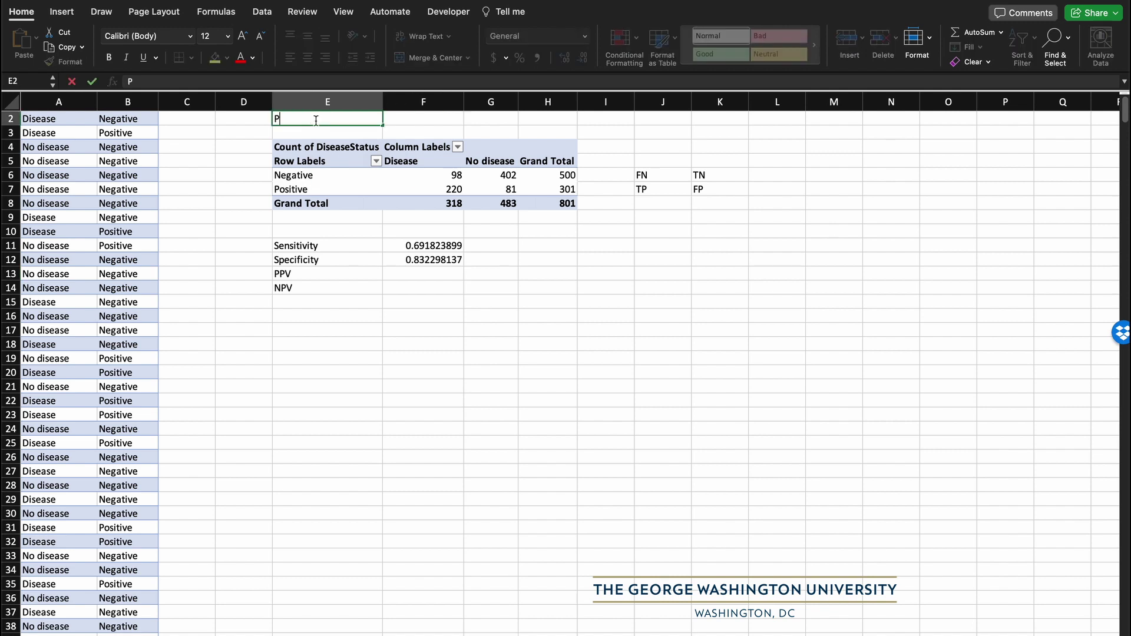
pyautogui.write('revalence')
pyautogui.click(401, 123)
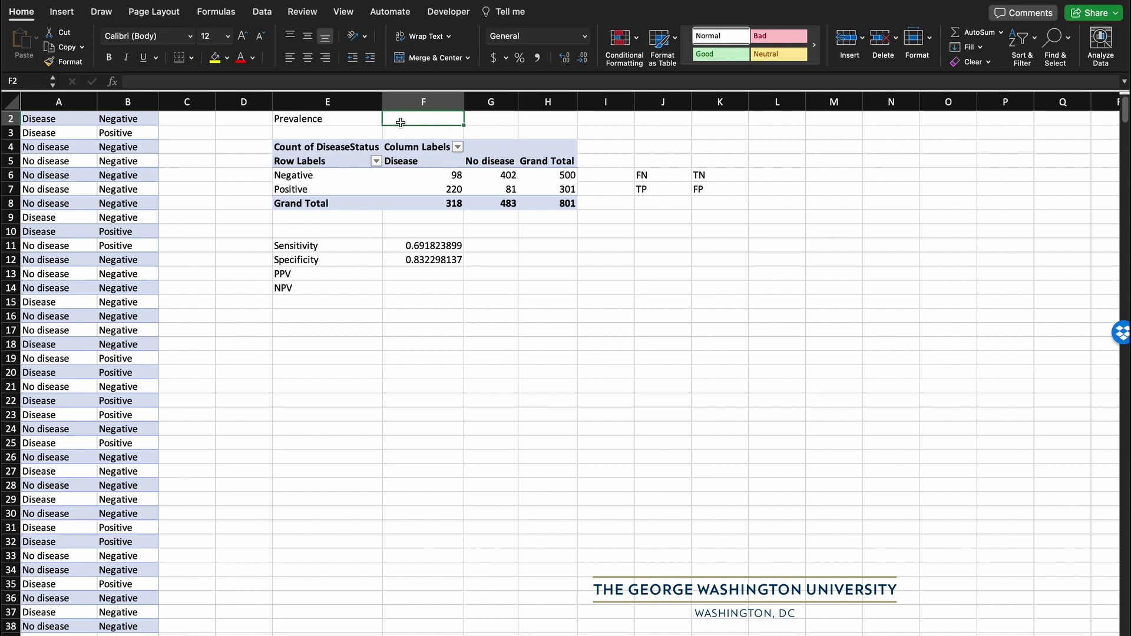
pyautogui.write('0.05')
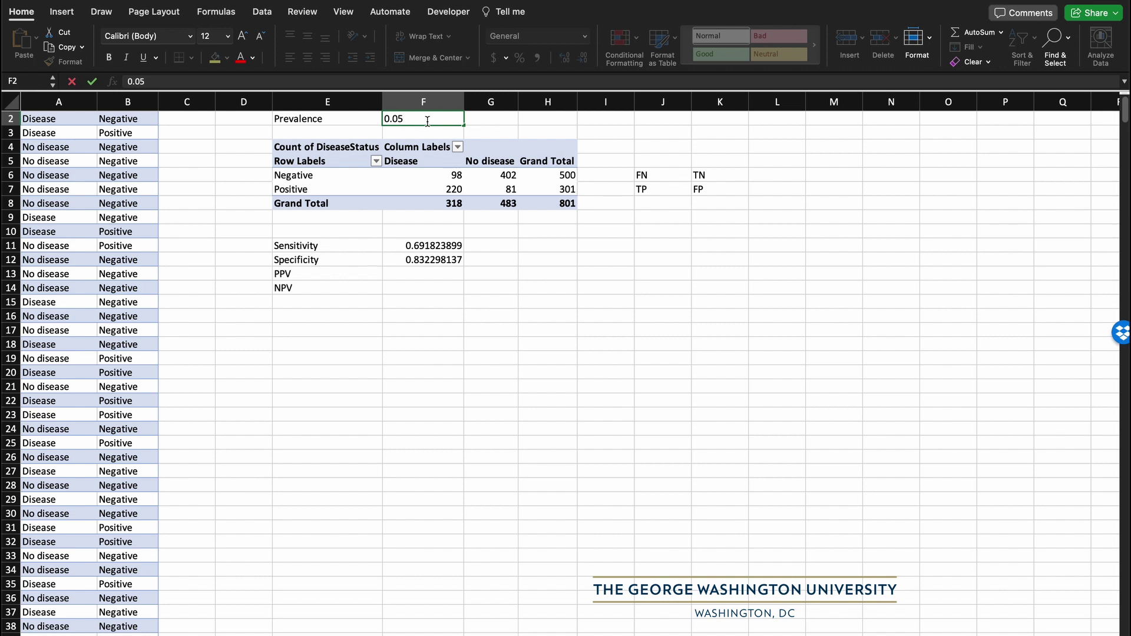
pyautogui.click(415, 273)
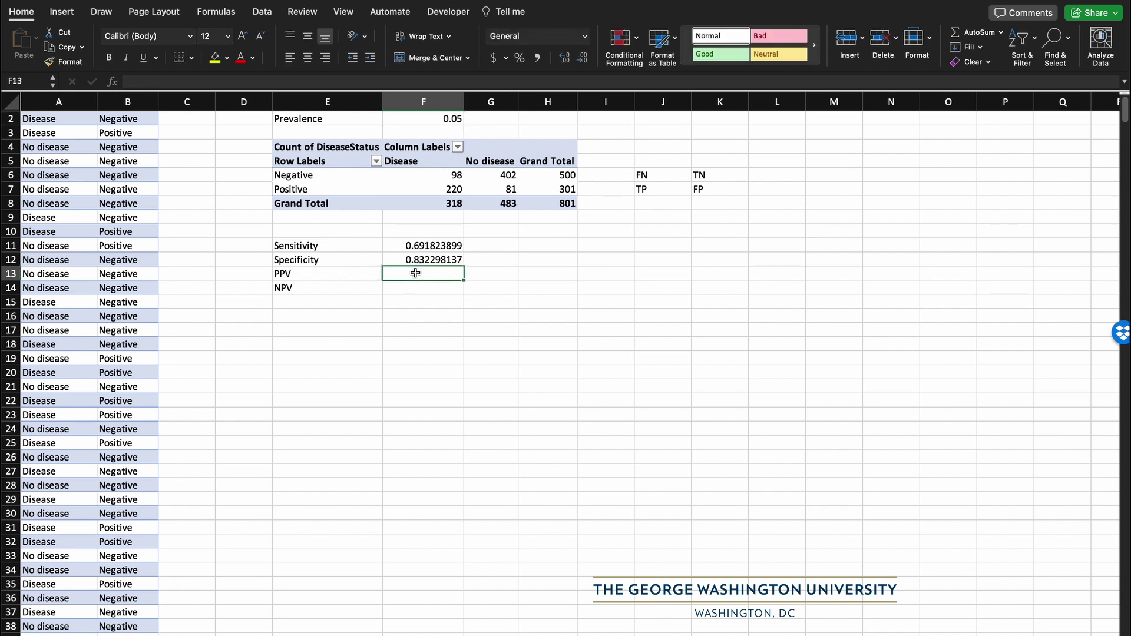
# - Enter the calculation headings PPV in I11 and NPV in I24
pyautogui.click(590, 245)
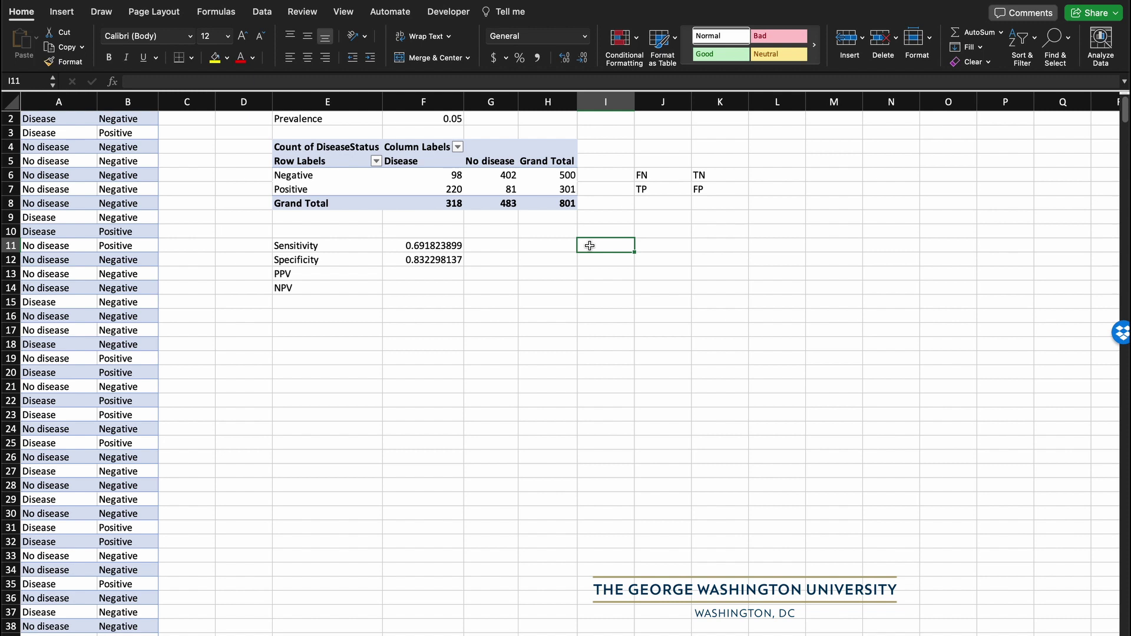
pyautogui.write('PPV')
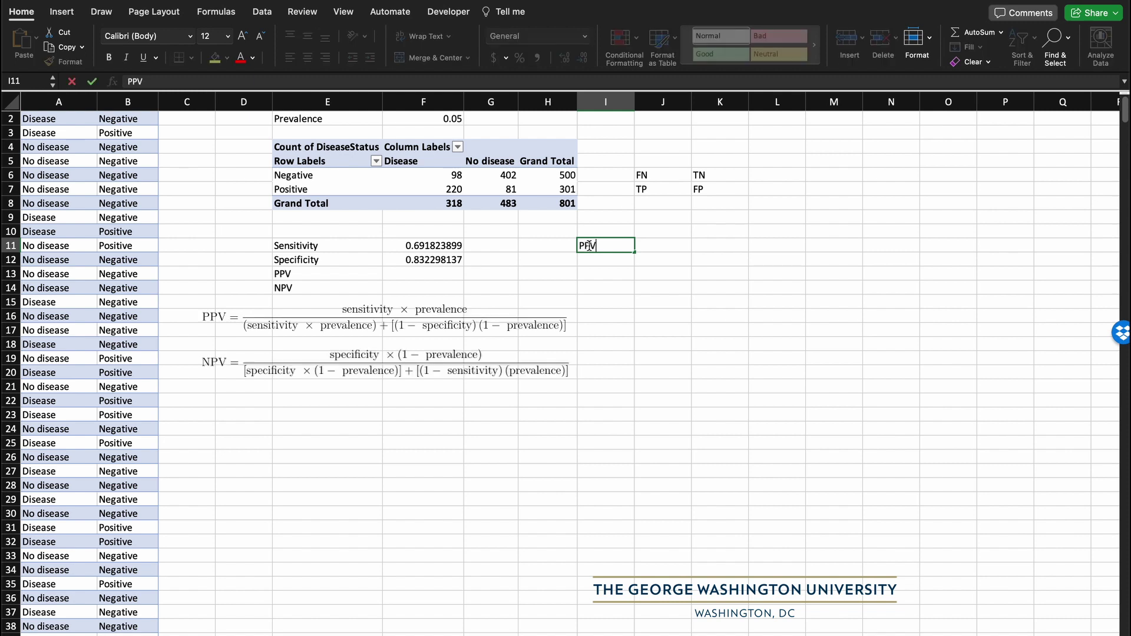
pyautogui.press('Return')
pyautogui.press('Down')
pyautogui.press('Down')
pyautogui.press('Down')
pyautogui.press('Down')
pyautogui.press('Down')
pyautogui.press('Down')
pyautogui.press('Down')
pyautogui.press('Down')
pyautogui.press('Down')
pyautogui.press('Down')
pyautogui.press('Down')
pyautogui.press('Down')
pyautogui.write('N')
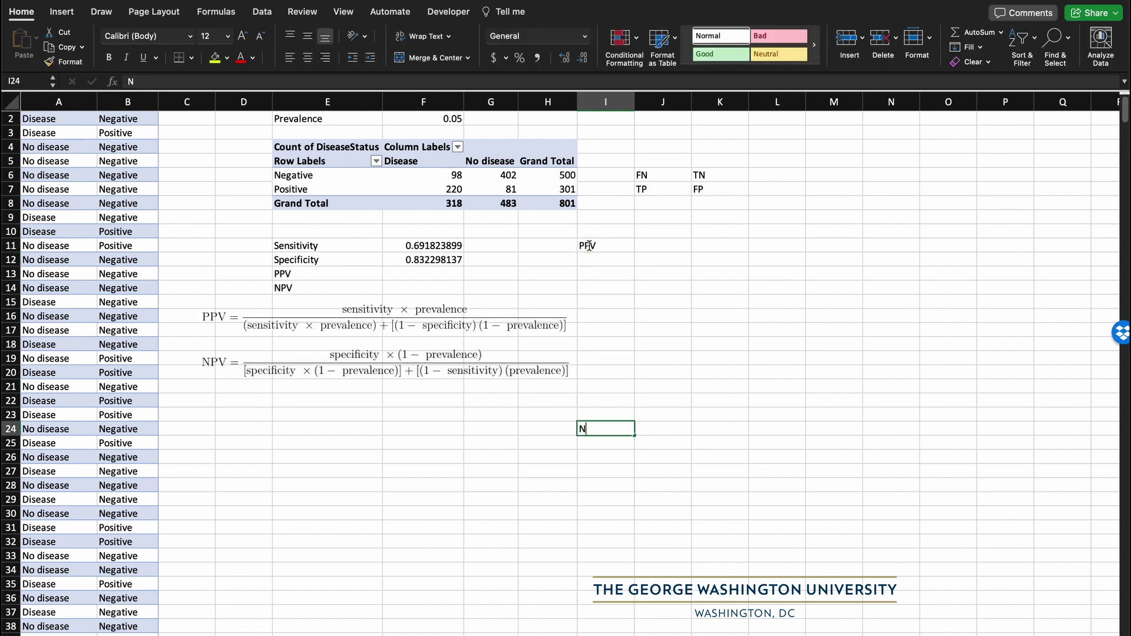
pyautogui.write('PV')
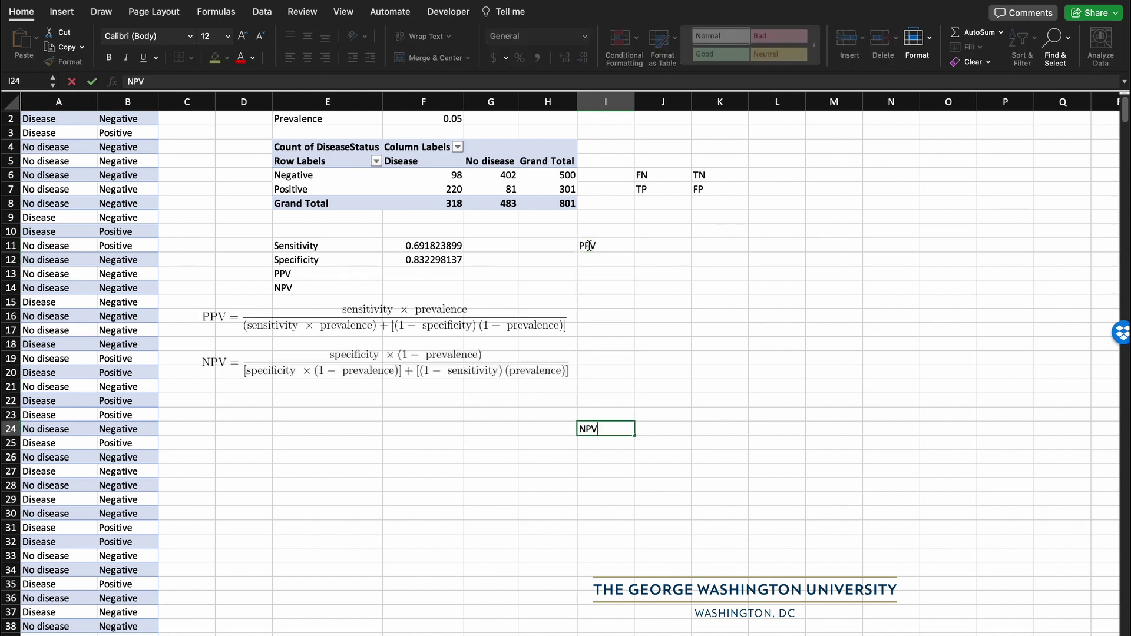
pyautogui.click(658, 241)
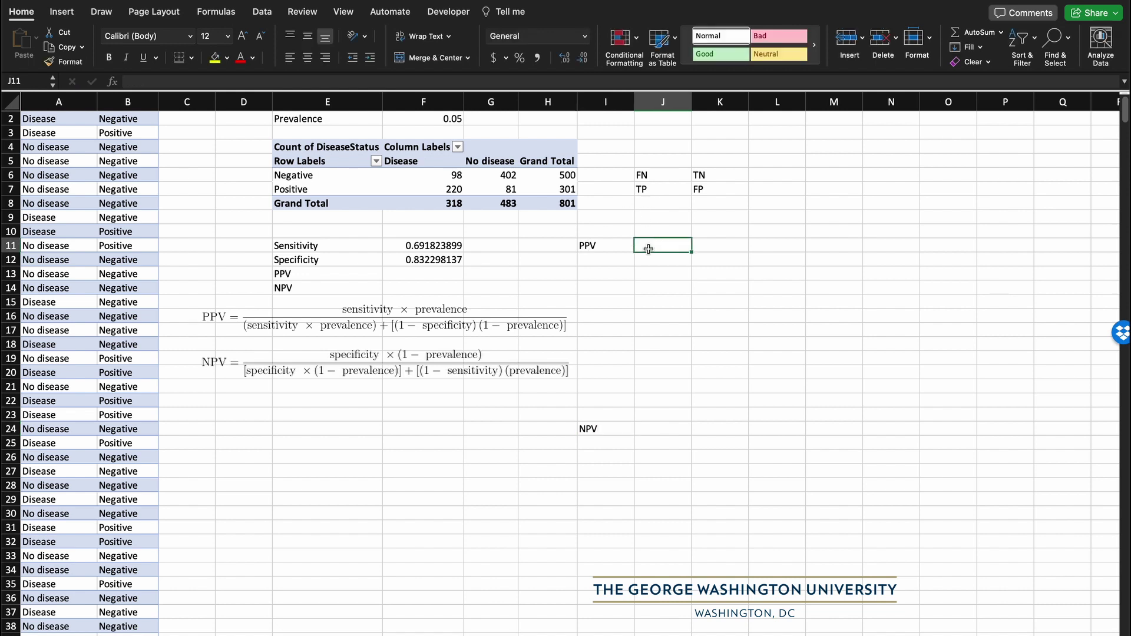
# - Enter the label Sensitivity x Prevalence in I13 under the PPV heading and autofit column I to its contents
pyautogui.click(613, 272)
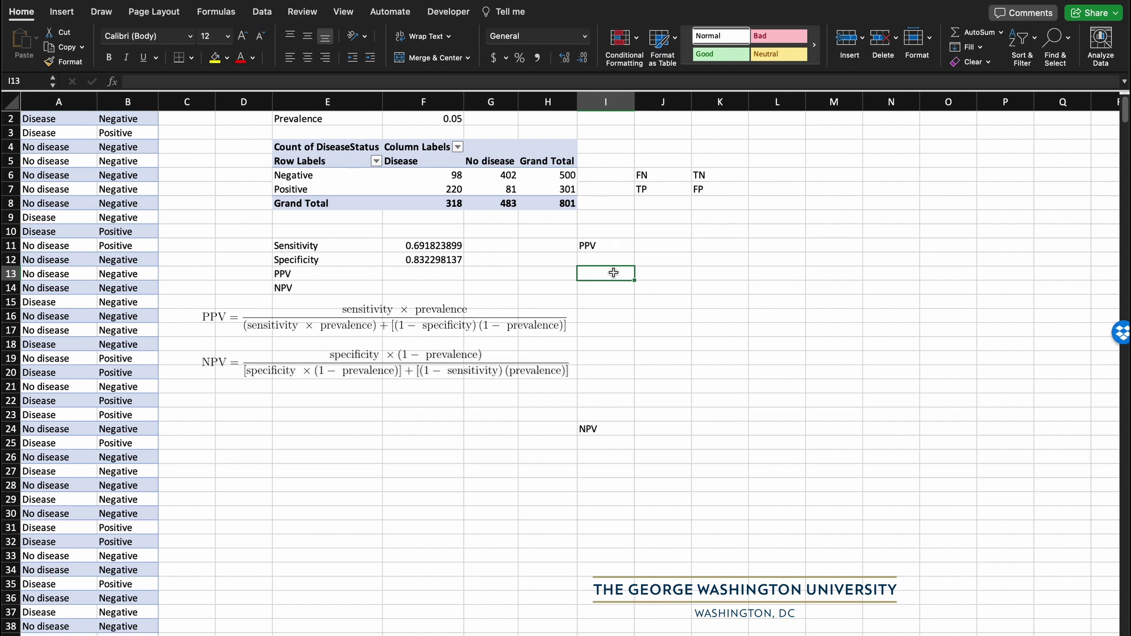
pyautogui.click(414, 274)
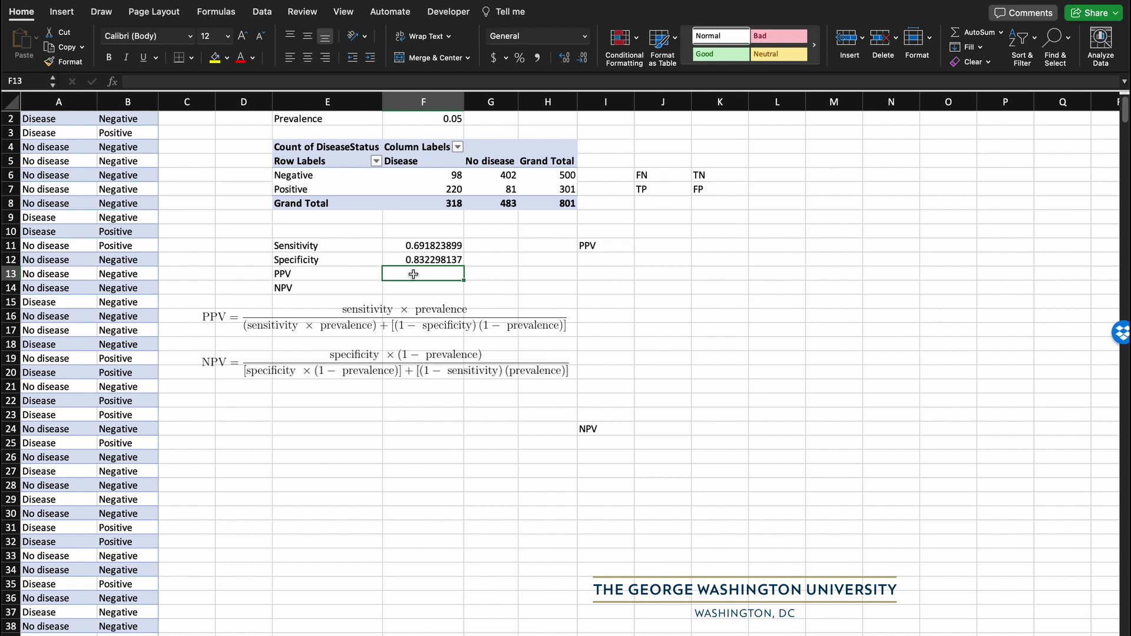
pyautogui.click(589, 274)
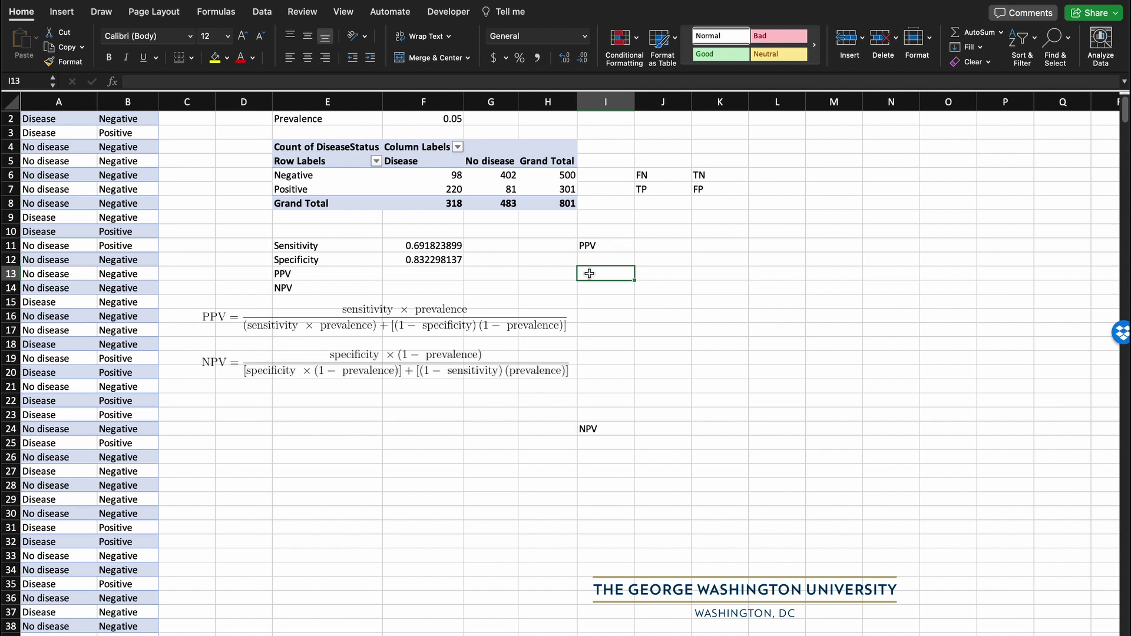
pyautogui.write('Sensitivity x Pr')
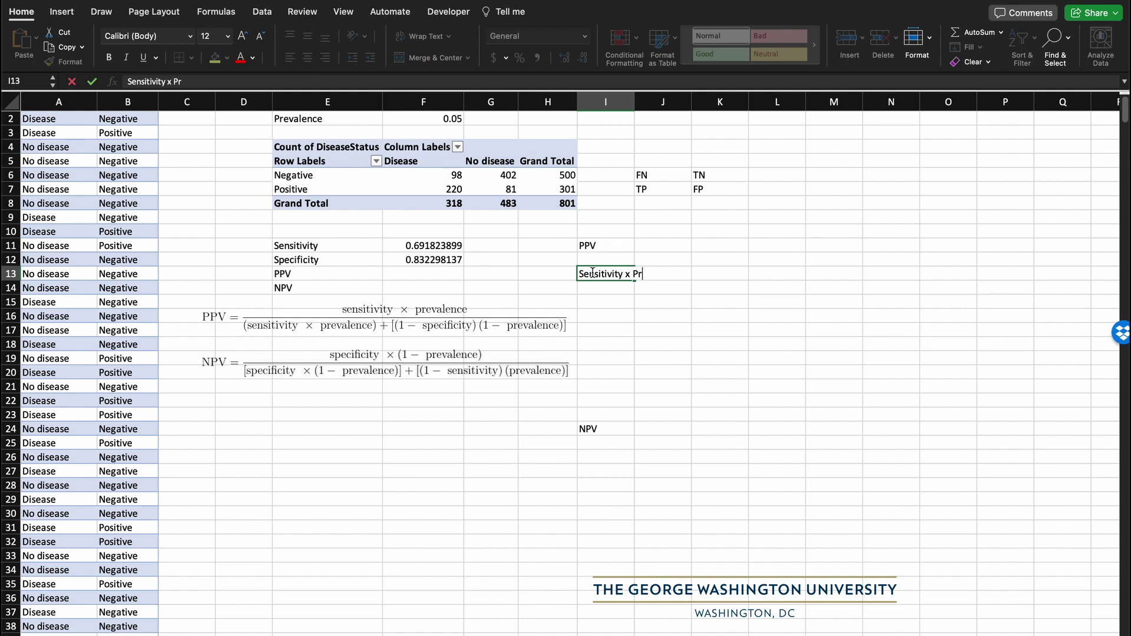
pyautogui.write('evalence')
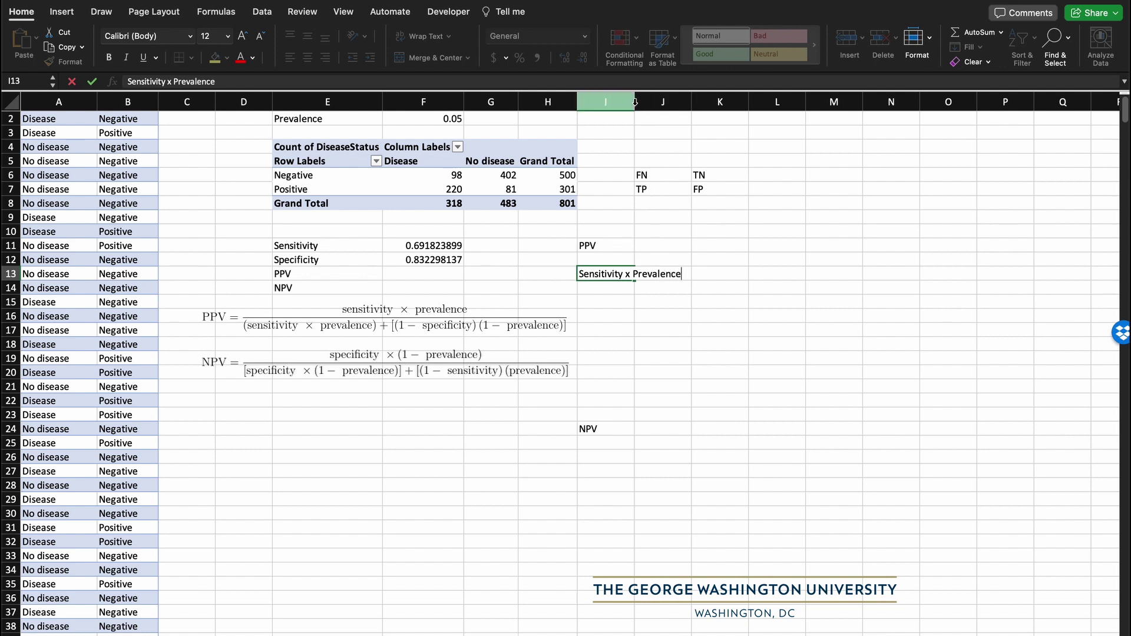
pyautogui.click(638, 130)
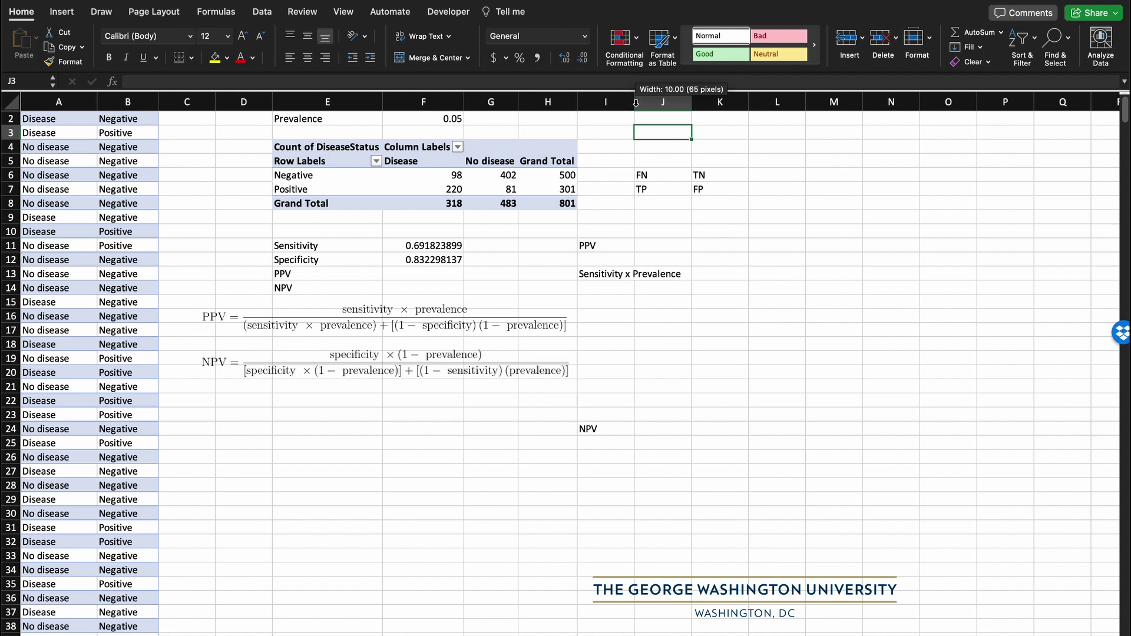
pyautogui.doubleClick(635, 104)
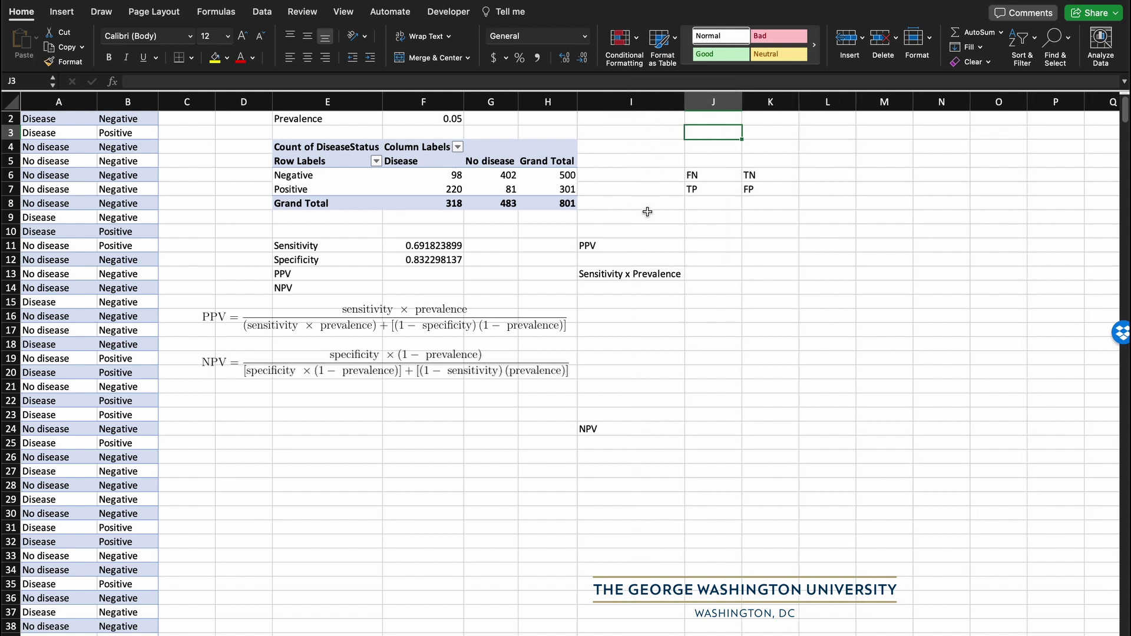
# - Add the remaining PPV component labels, 1 - Specificity in I14 and 1 - Prevalence in I15
pyautogui.click(614, 288)
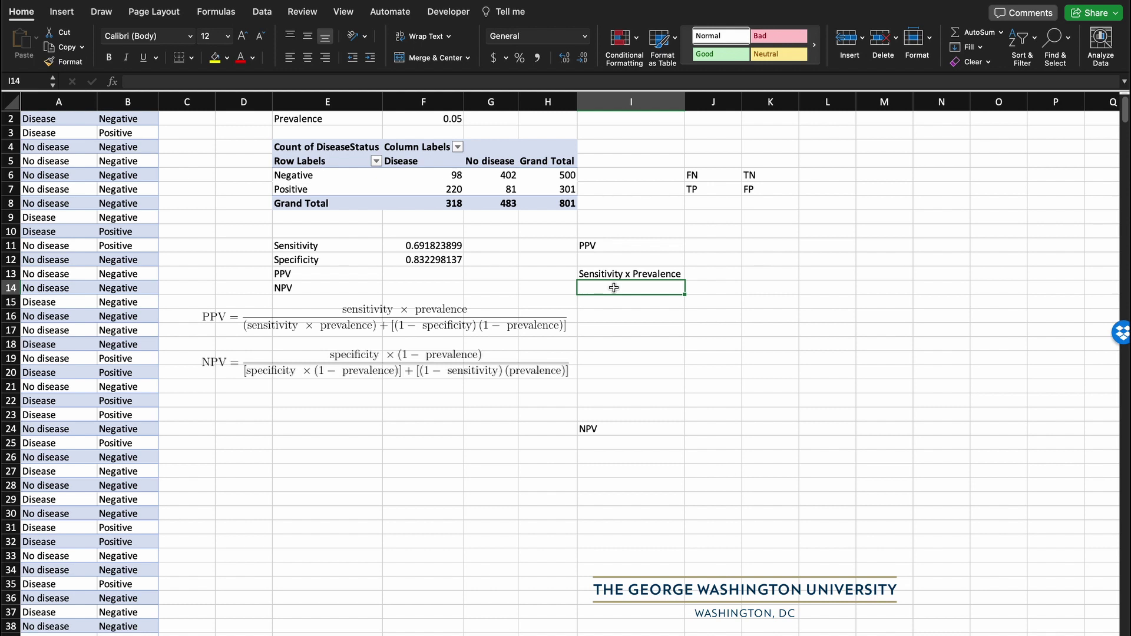
pyautogui.doubleClick(614, 288)
pyautogui.write('1')
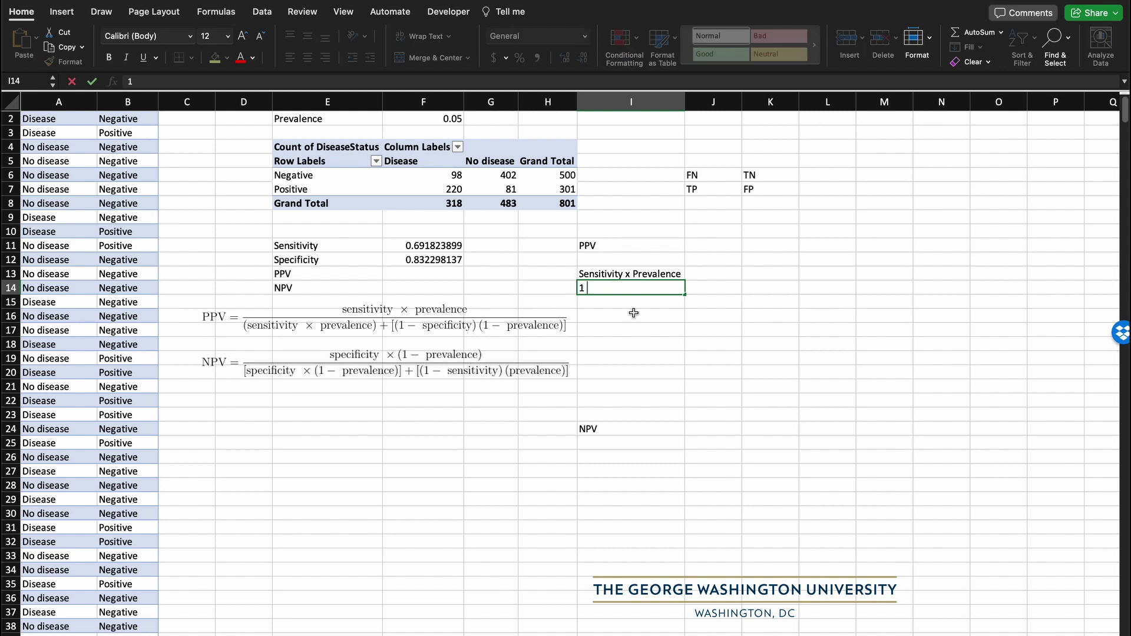
pyautogui.write(' - Specificity')
pyautogui.press('Return')
pyautogui.write('1 - Prevalence')
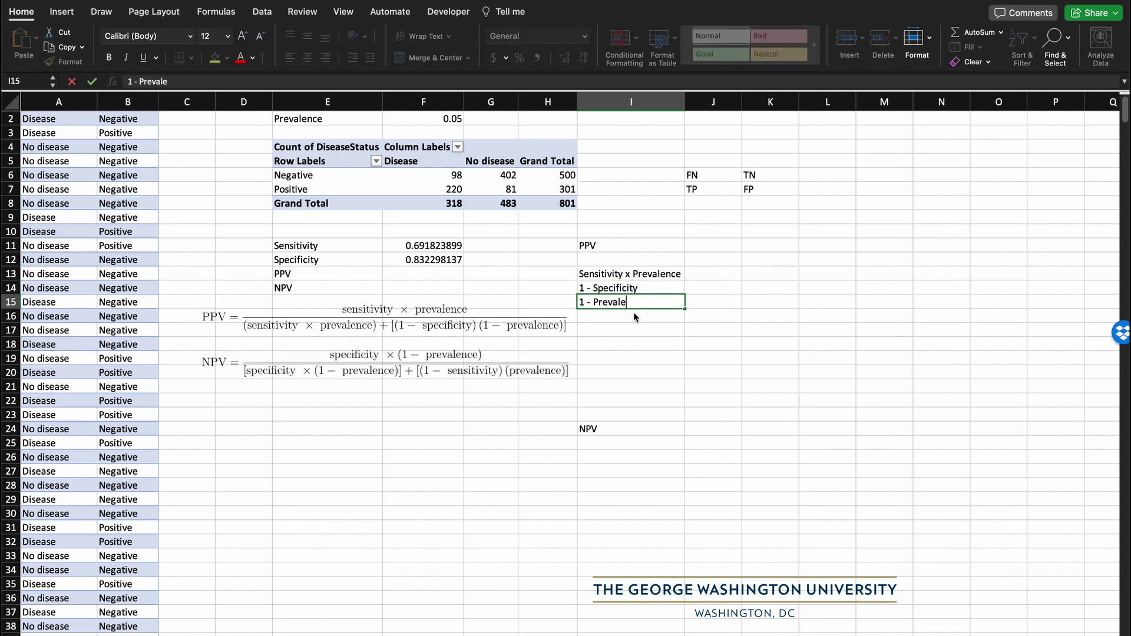
pyautogui.click(700, 285)
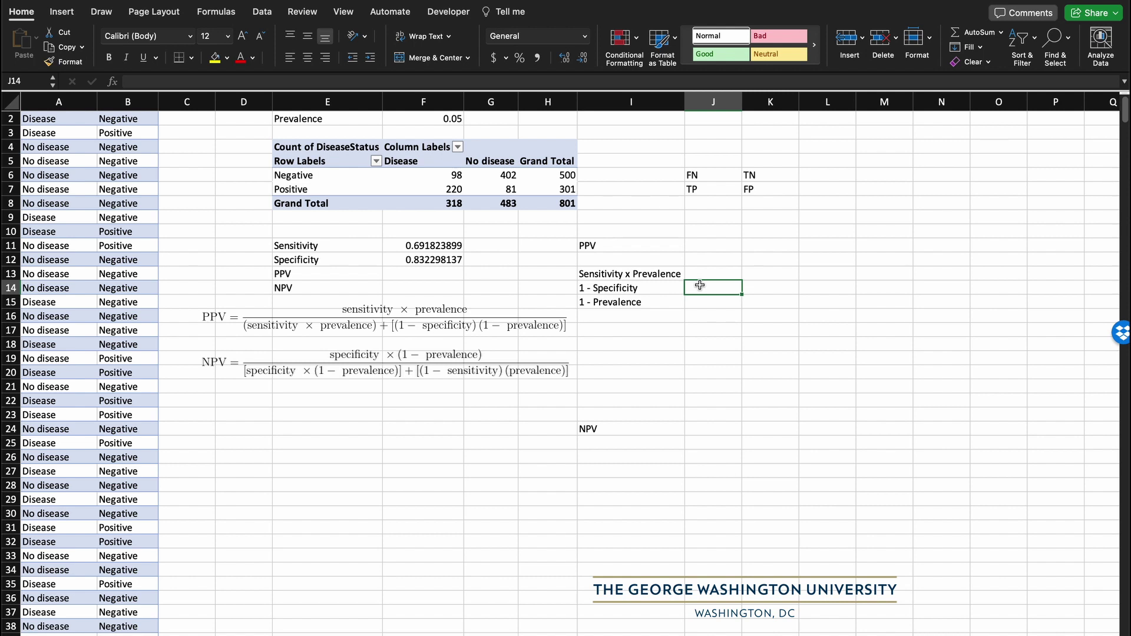
# - Enter the labels Specificity x (1 - Prevalence) in I26 and 1 - Sensitivity in I27 under the NPV heading
pyautogui.click(593, 460)
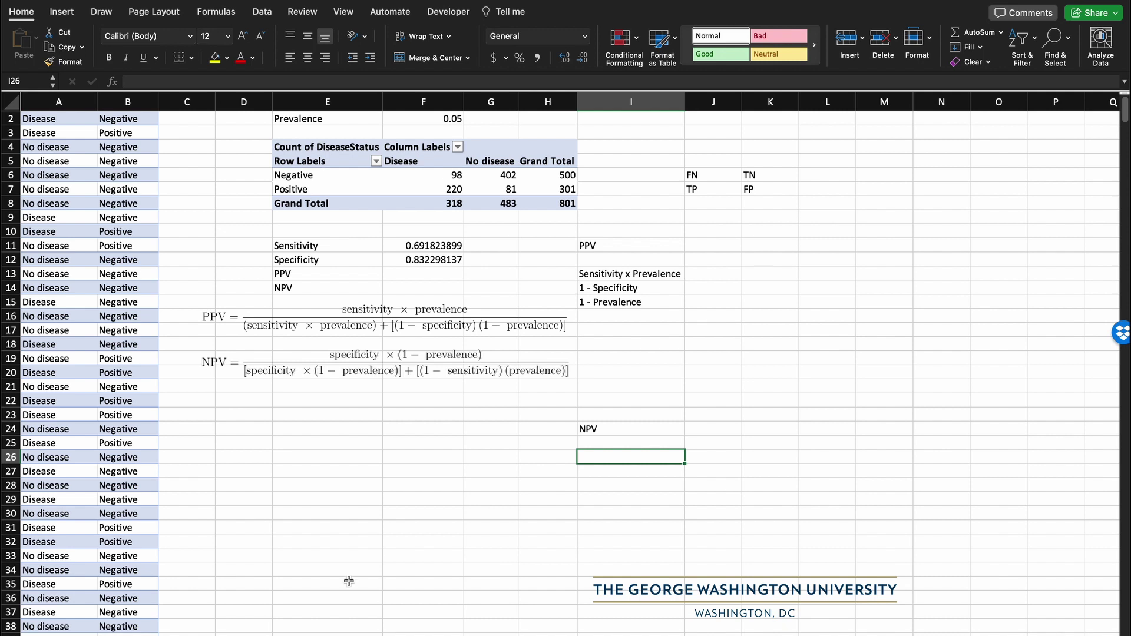
pyautogui.write('Spe')
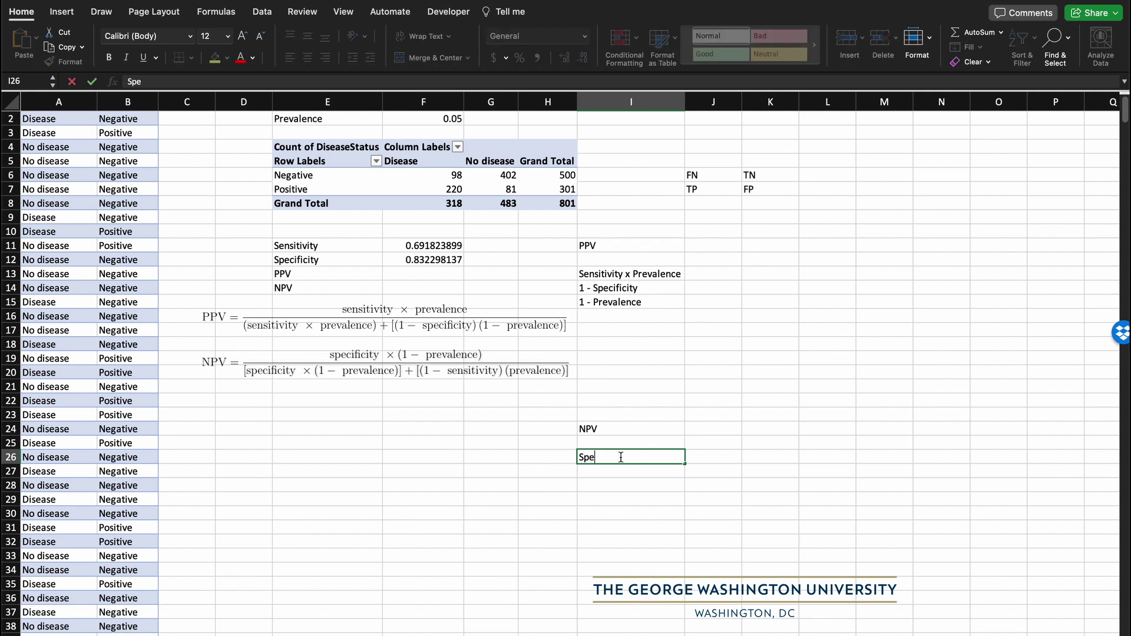
pyautogui.write('cificity x (1 - Prevalence)')
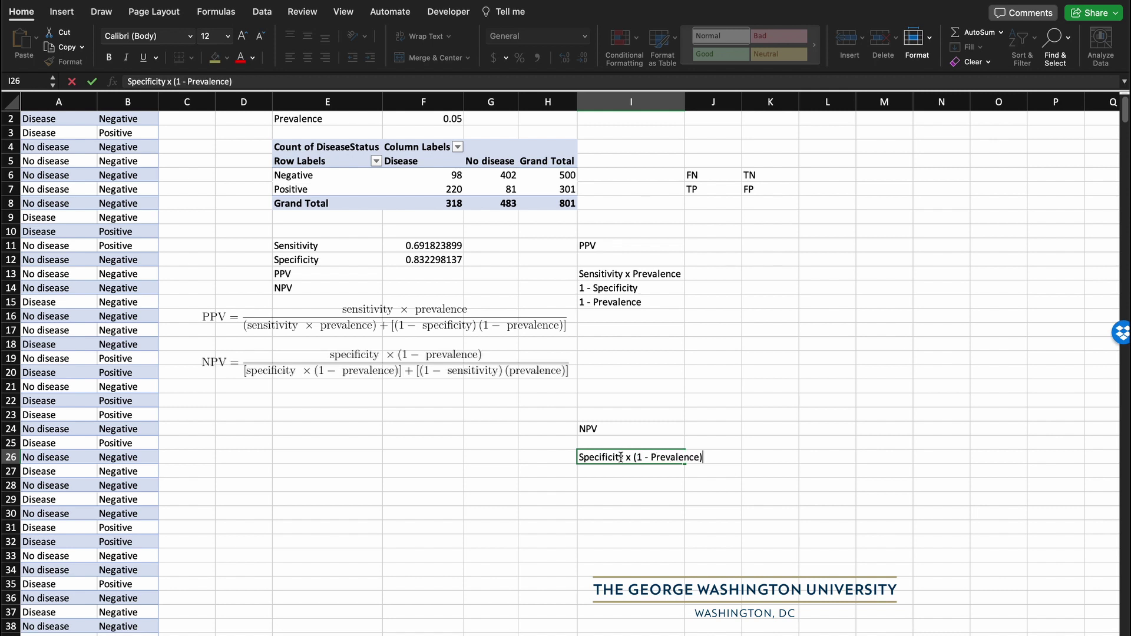
pyautogui.press('Return')
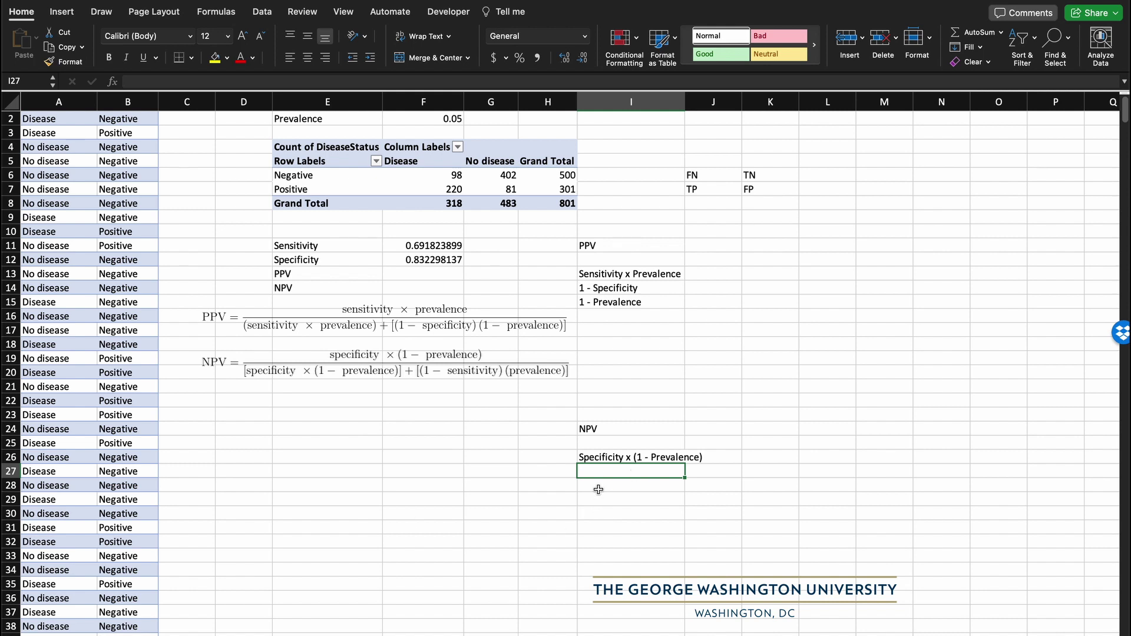
pyautogui.write('1 - Sensitivity')
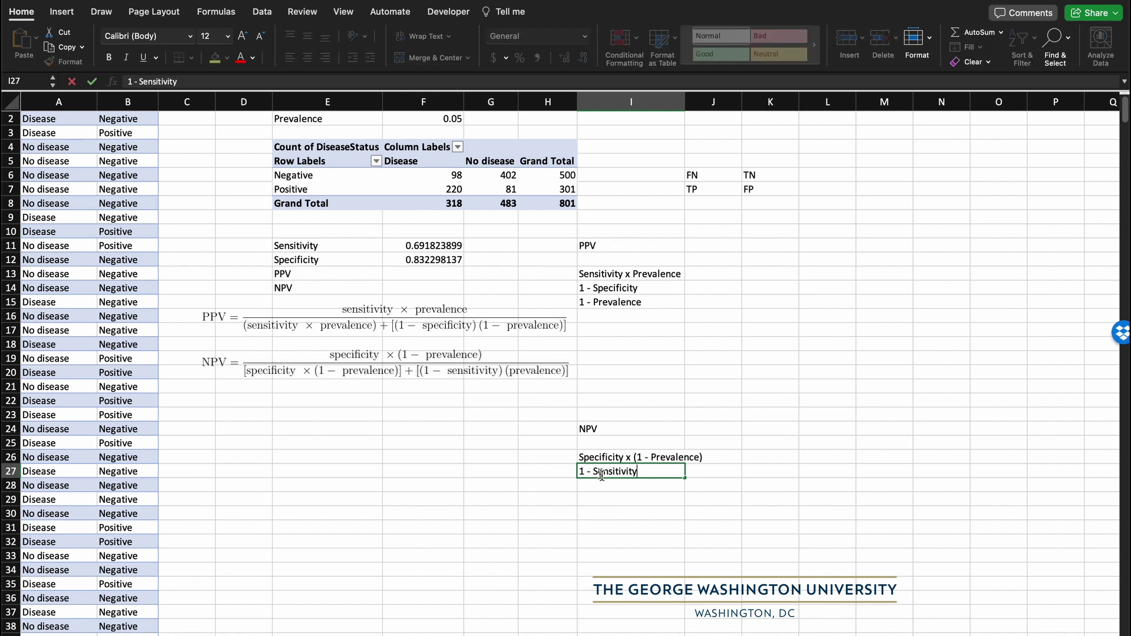
pyautogui.press('Return')
# - Enter the label Prevalence in I28 and widen column I to fit its longest label
pyautogui.write('Pre')
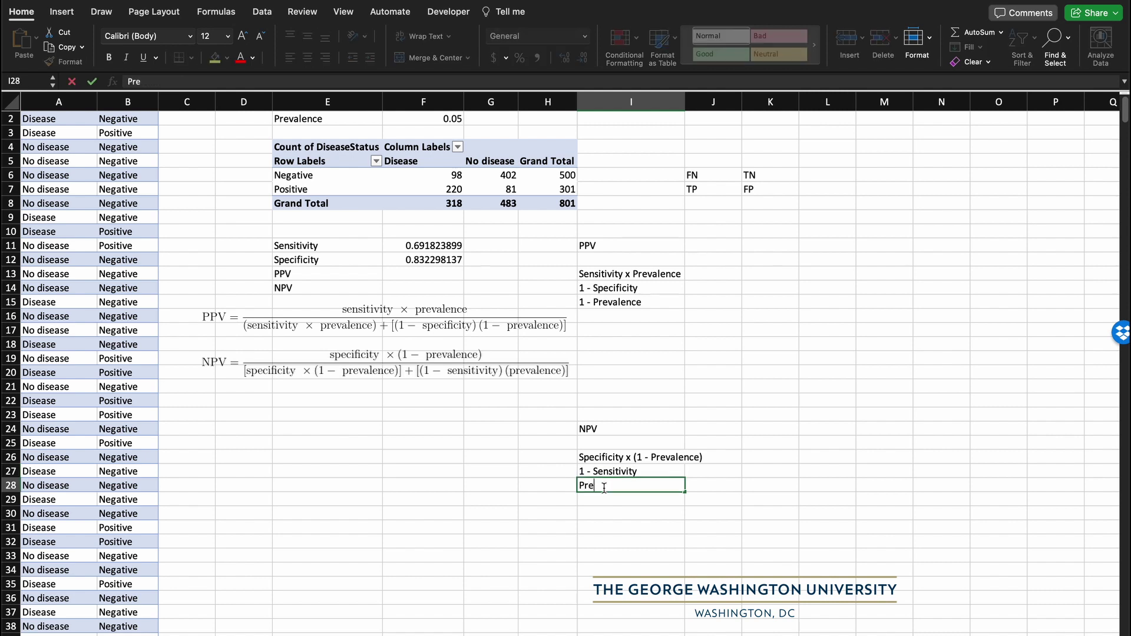
pyautogui.write('valncence')
pyautogui.press('BackSpace')
pyautogui.press('BackSpace')
pyautogui.press('BackSpace')
pyautogui.press('BackSpace')
pyautogui.press('BackSpace')
pyautogui.press('BackSpace')
pyautogui.write('ence')
pyautogui.click(717, 155)
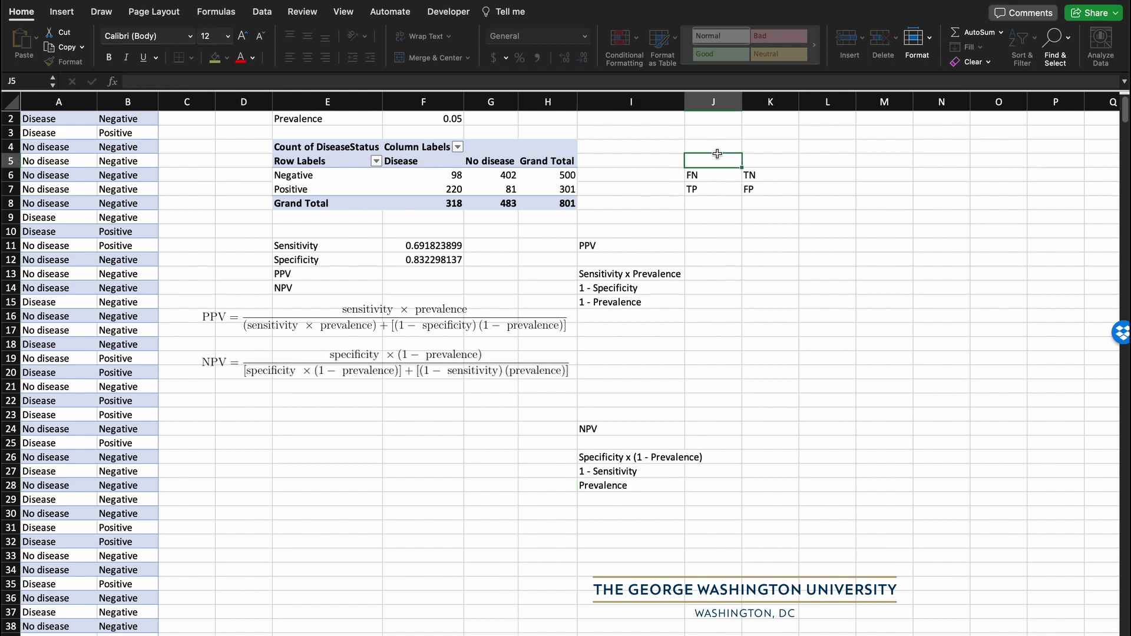
pyautogui.moveTo(685, 102); pyautogui.dragTo(707, 102)
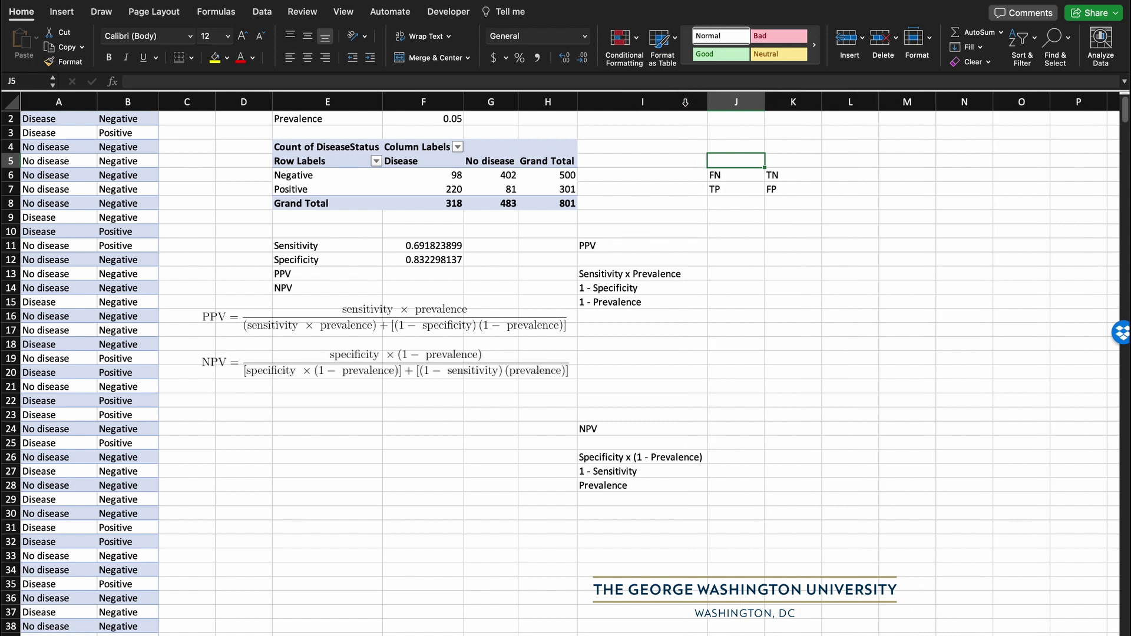
# - Calculate Sensitivity x Prevalence in J13 with the formula =F11*F2
pyautogui.click(742, 275)
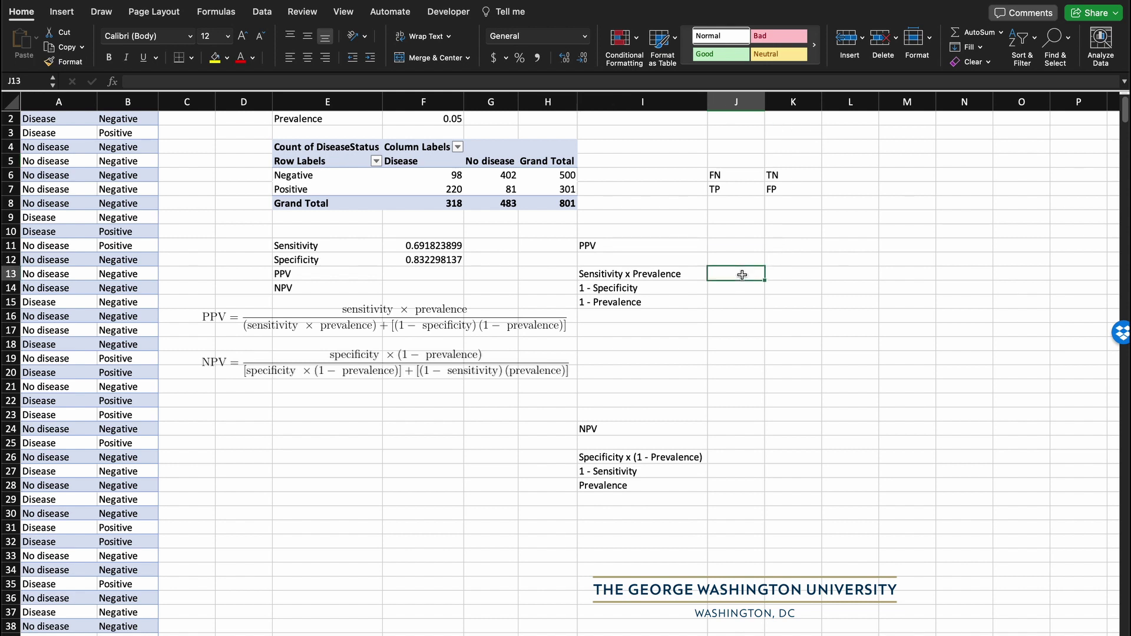
pyautogui.write('=')
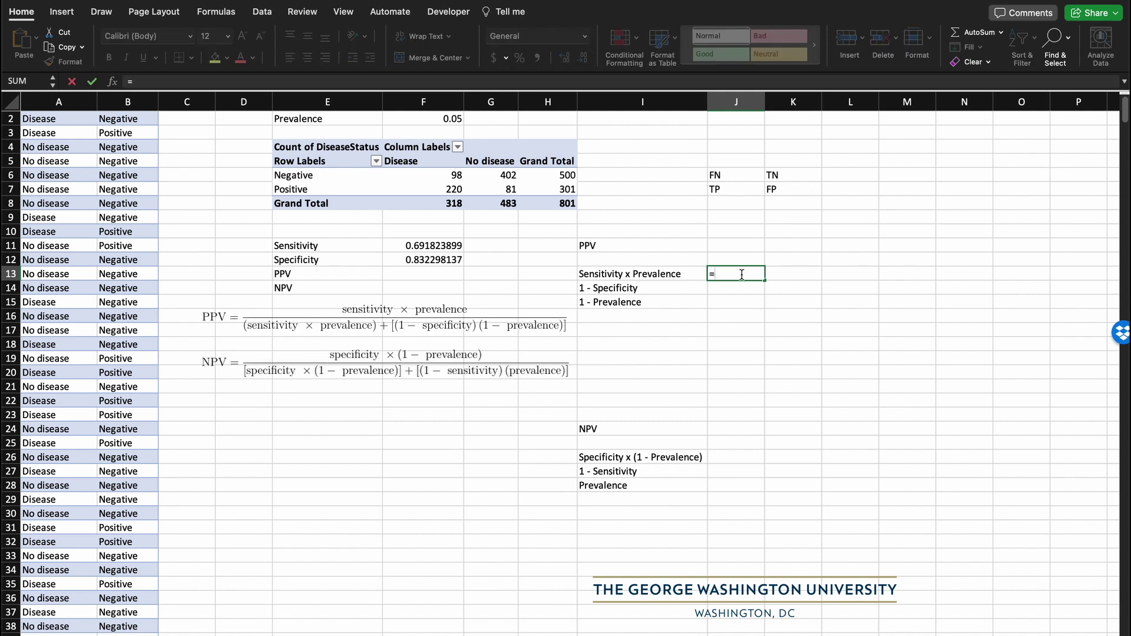
pyautogui.click(435, 246)
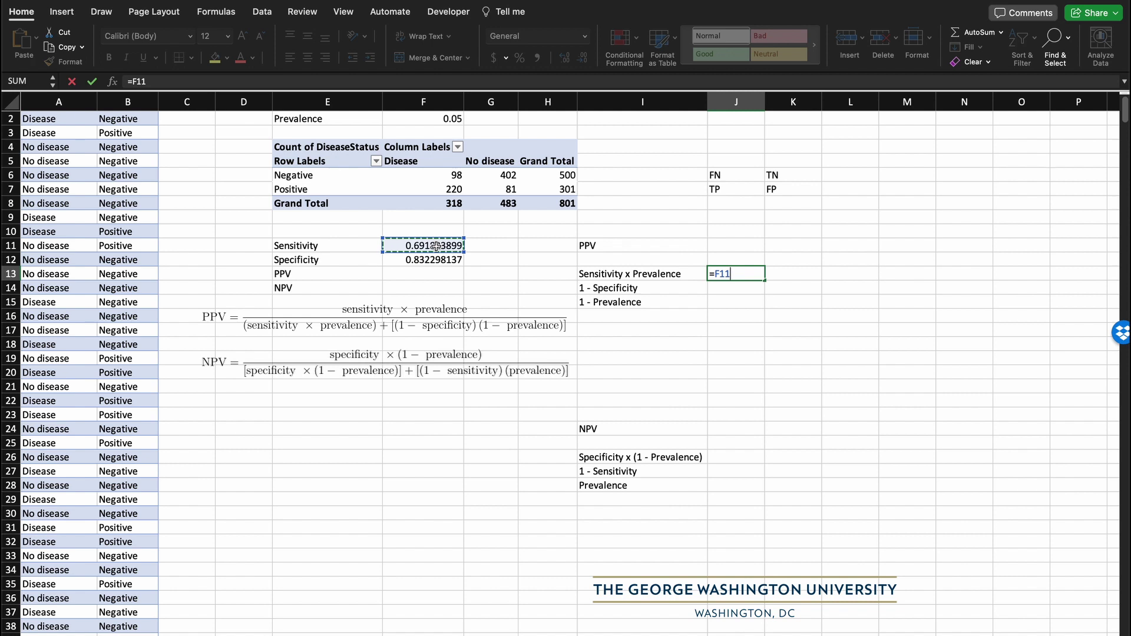
pyautogui.write('*')
pyautogui.click(430, 120)
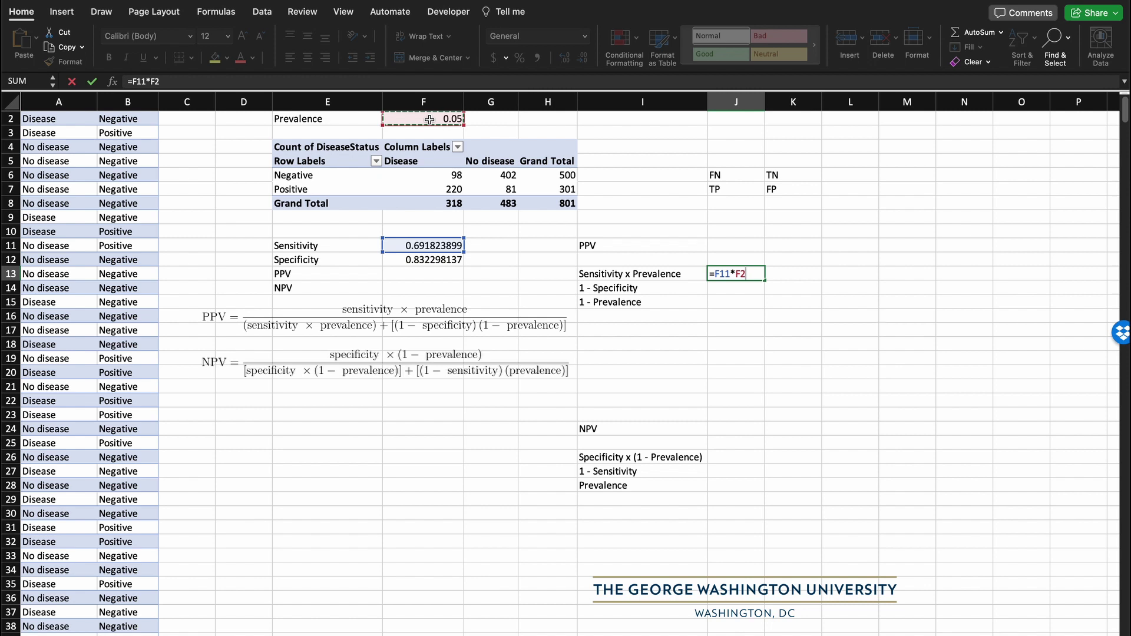
pyautogui.press('Return')
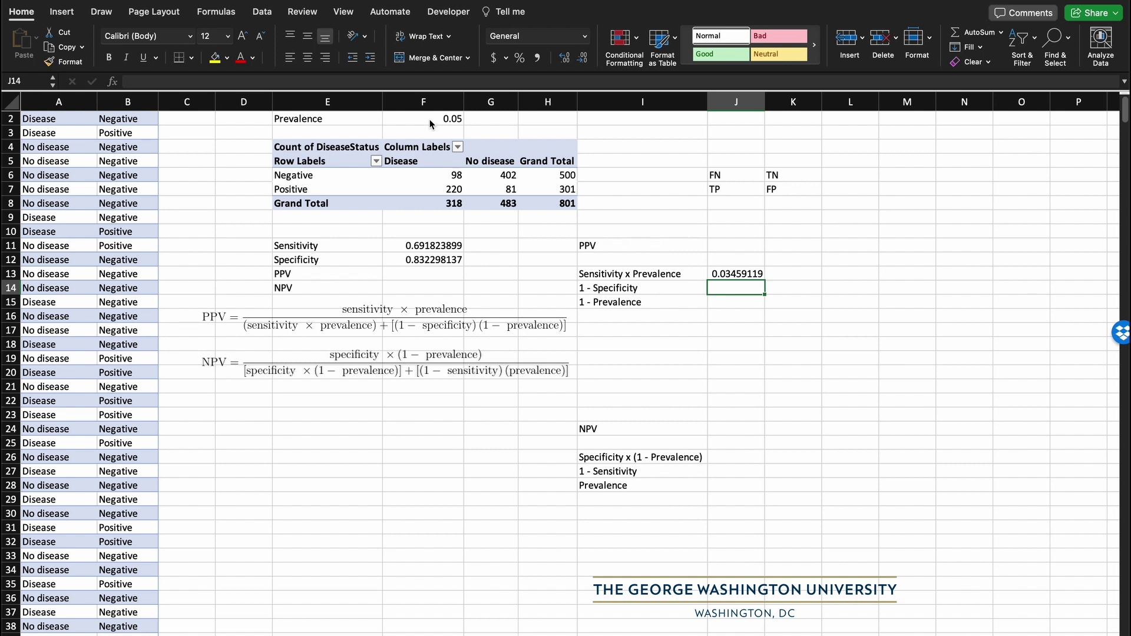
# - Calculate 1 - Specificity in J14 as =1-F12 and 1 - Prevalence in J15 as =1-F2
pyautogui.write('=')
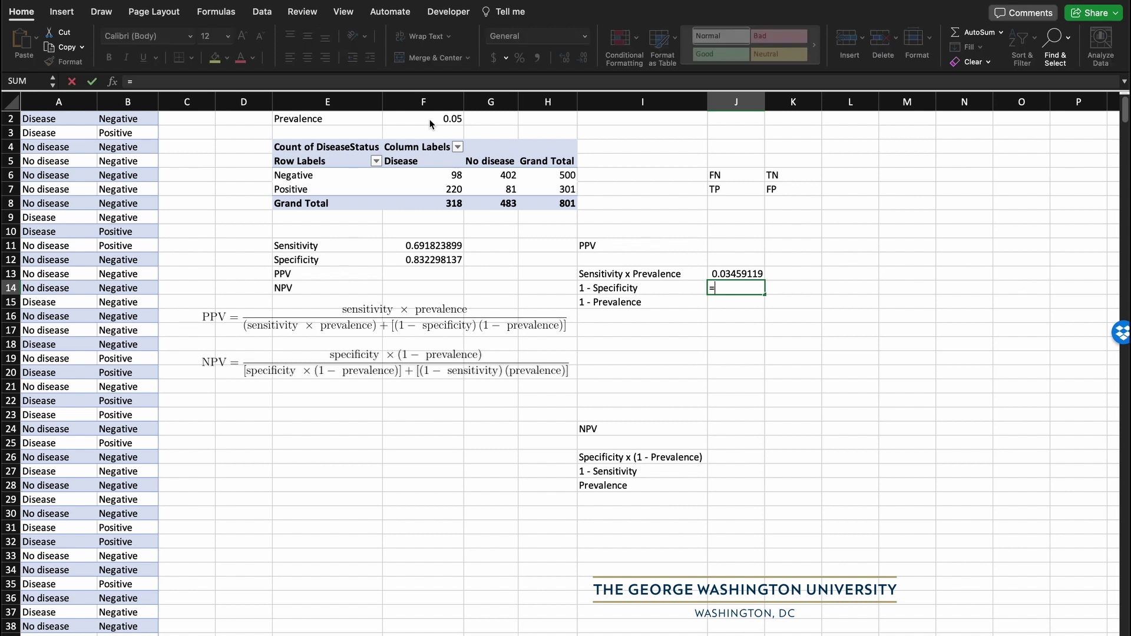
pyautogui.write('1-')
pyautogui.click(412, 262)
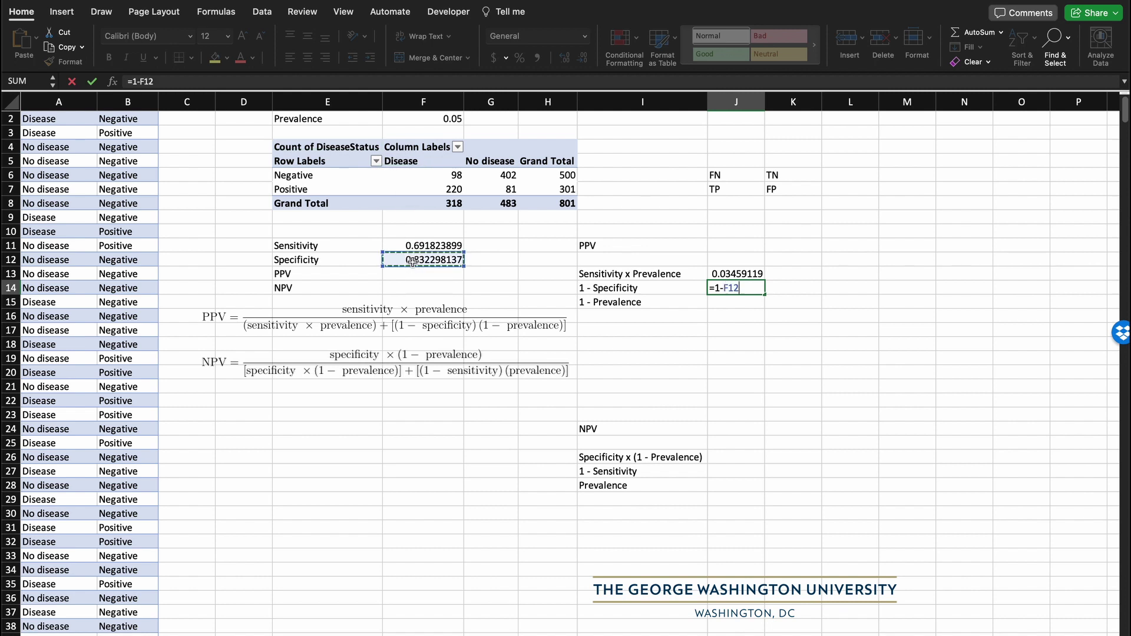
pyautogui.press('Return')
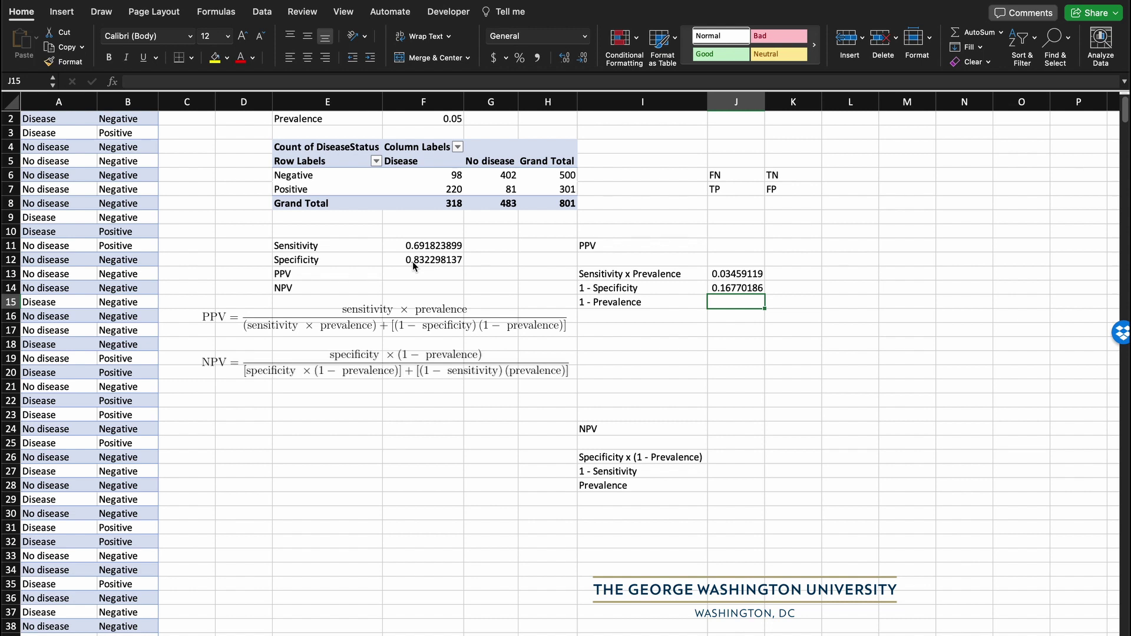
pyautogui.write('=1-')
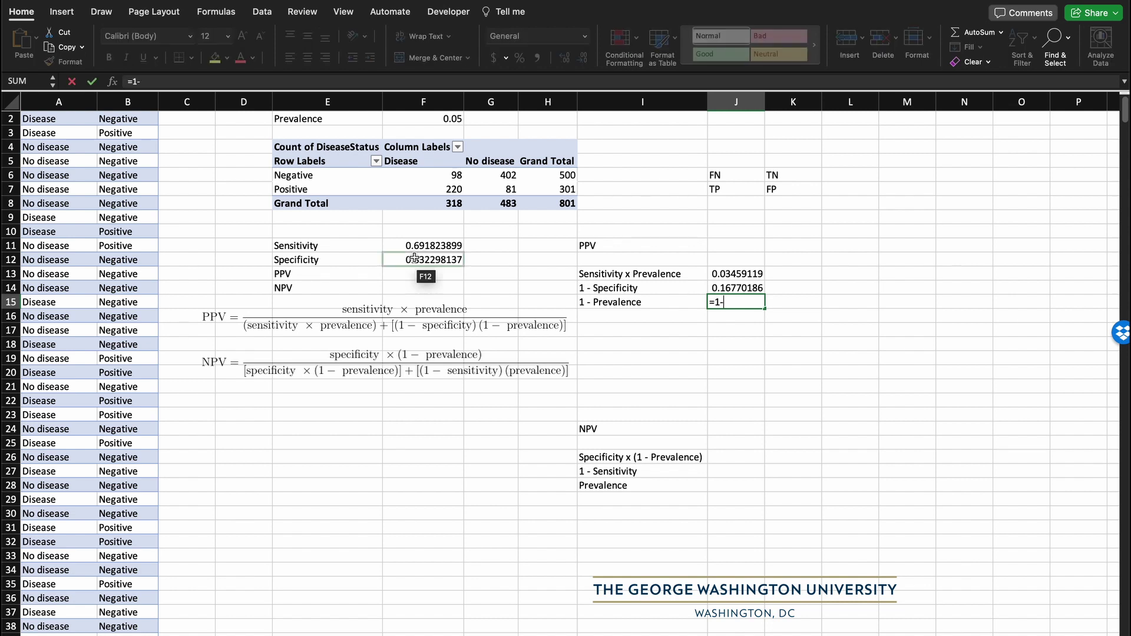
pyautogui.click(432, 120)
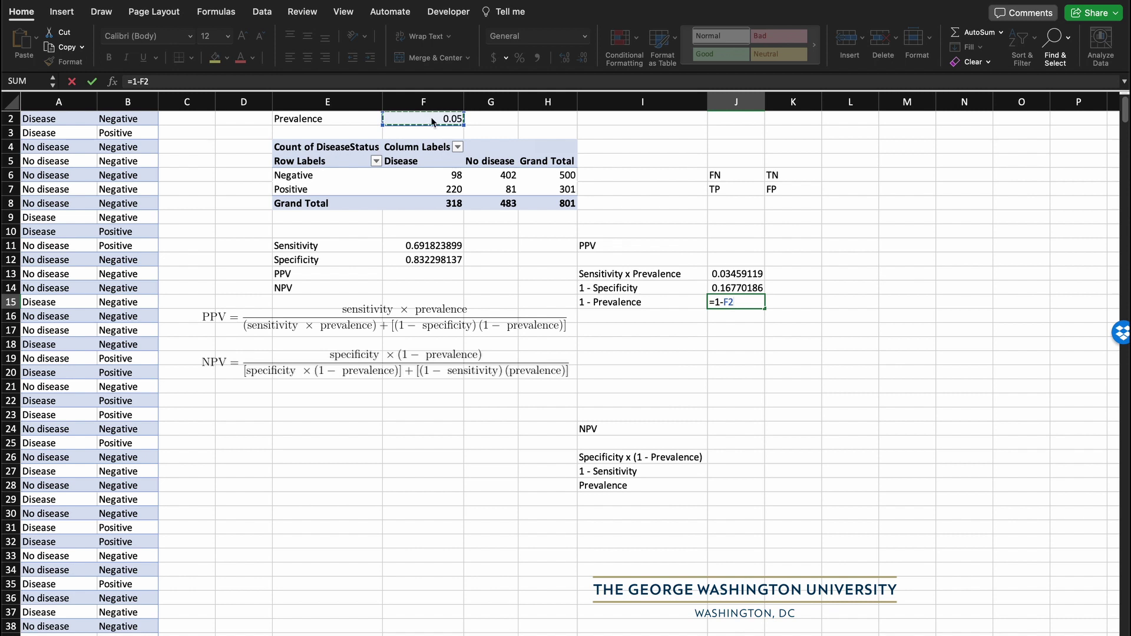
pyautogui.press('Return')
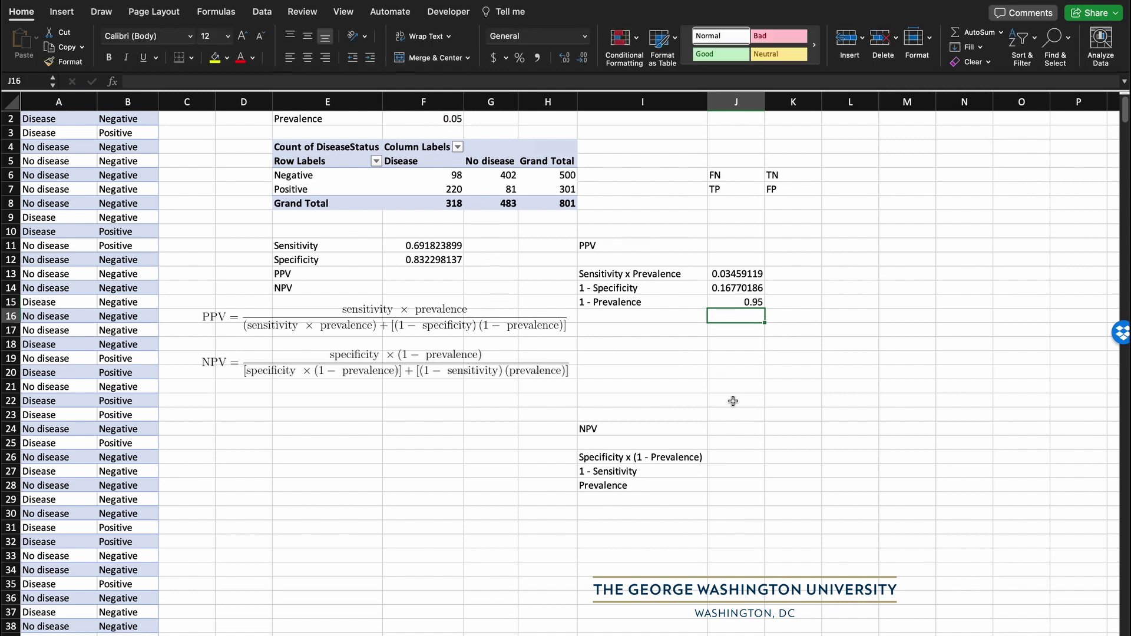
# - Calculate Specificity x (1 - Prevalence) in J26 with the formula =F12*(1-F2)
pyautogui.click(730, 457)
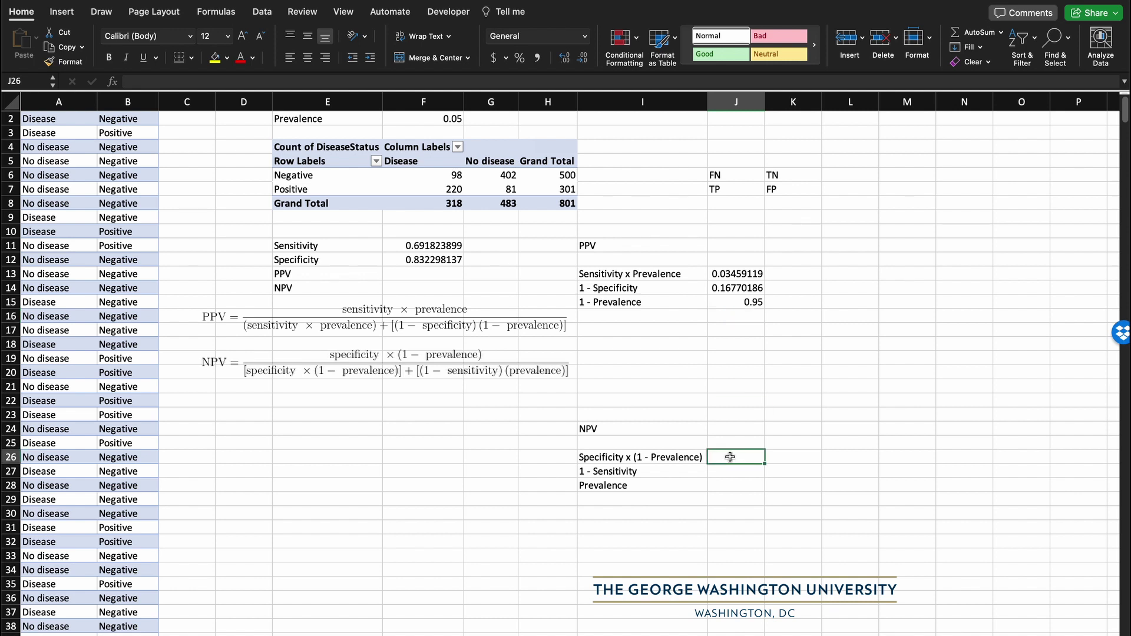
pyautogui.write('=')
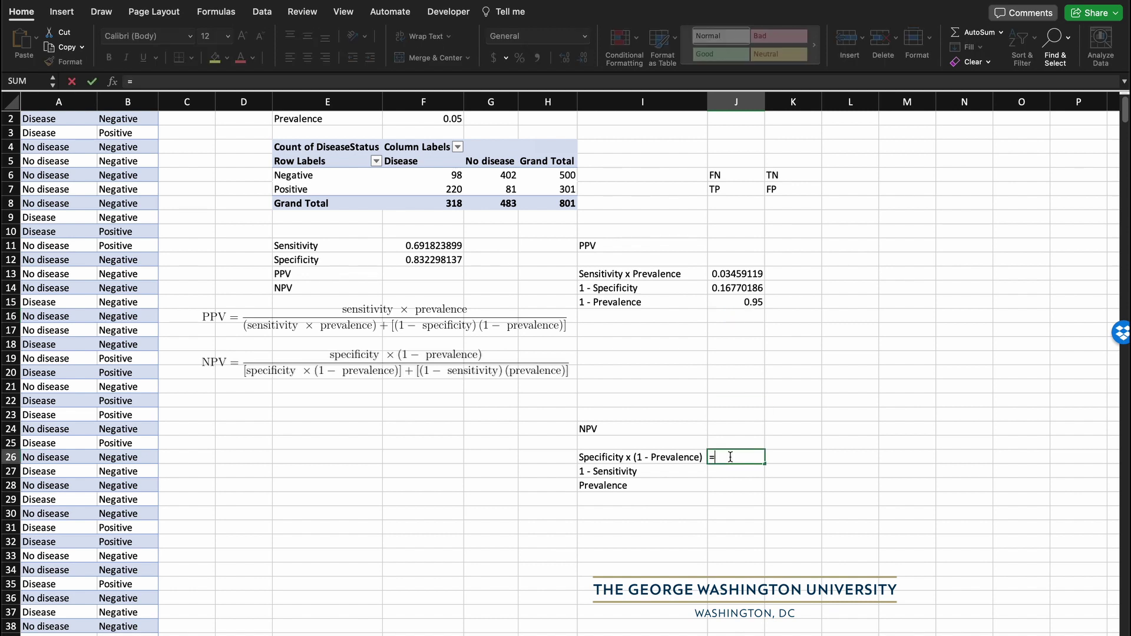
pyautogui.click(436, 261)
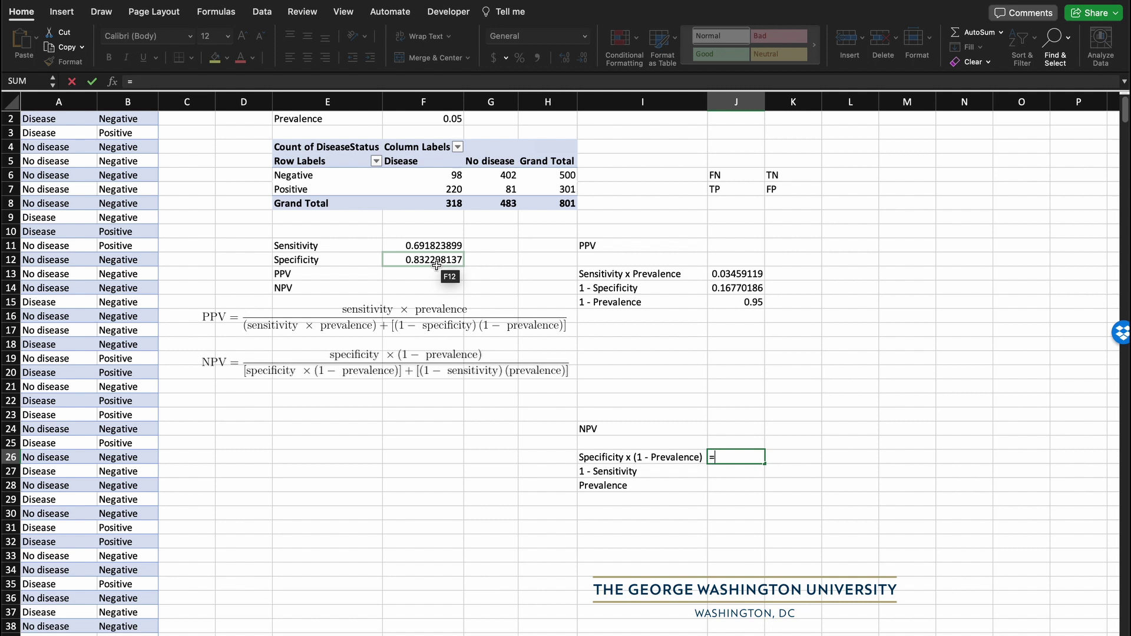
pyautogui.write('*')
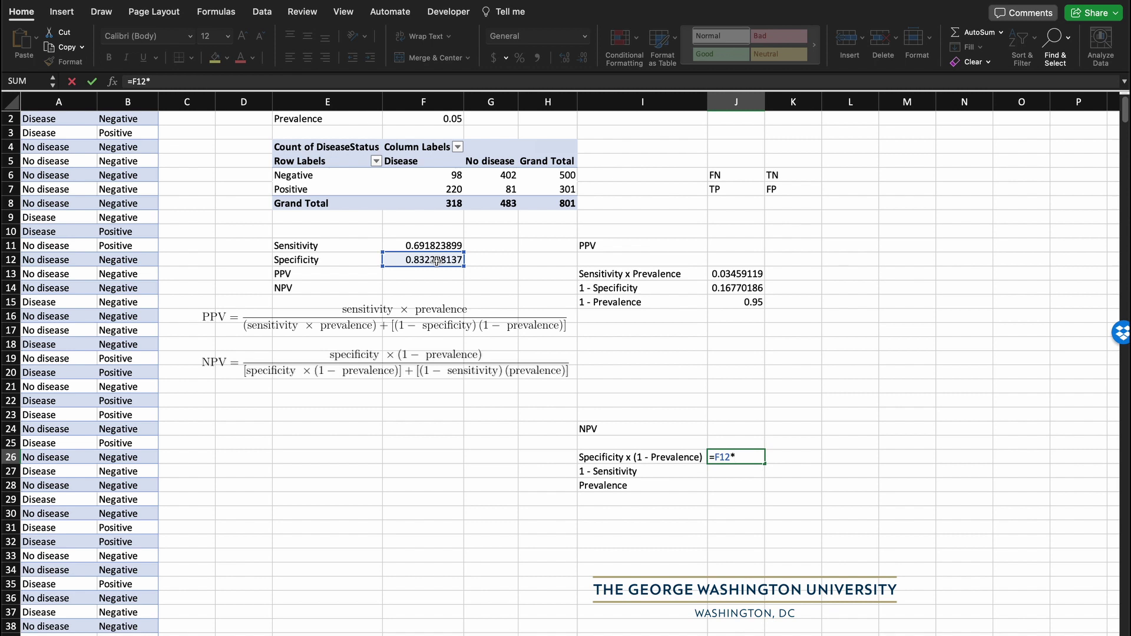
pyautogui.write('(1-')
pyautogui.click(431, 119)
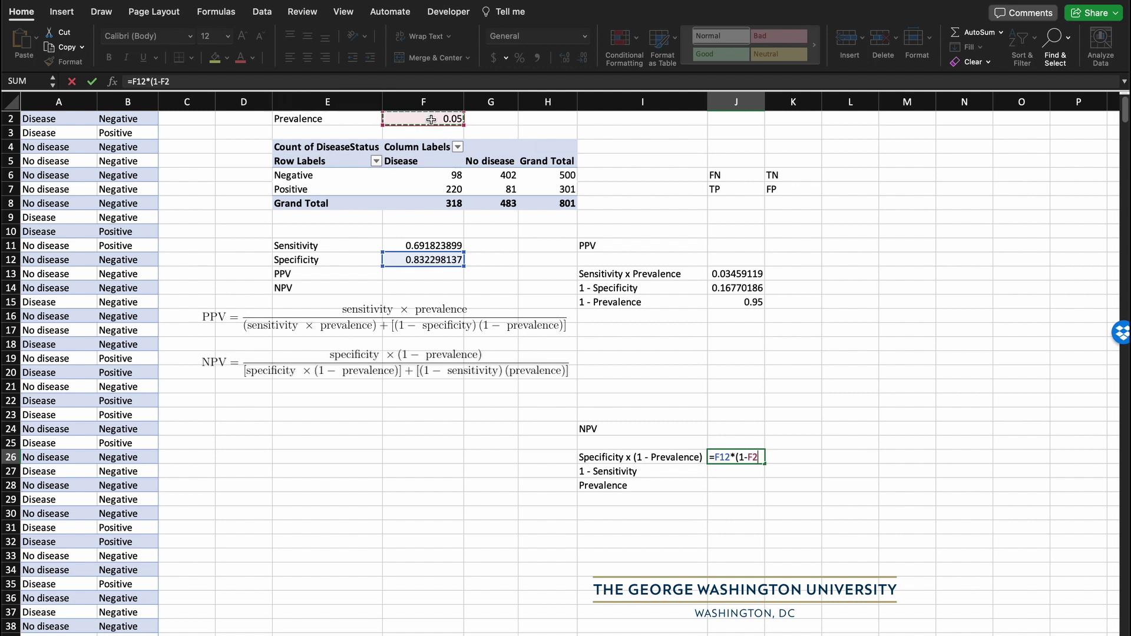
pyautogui.write(')')
pyautogui.press('Return')
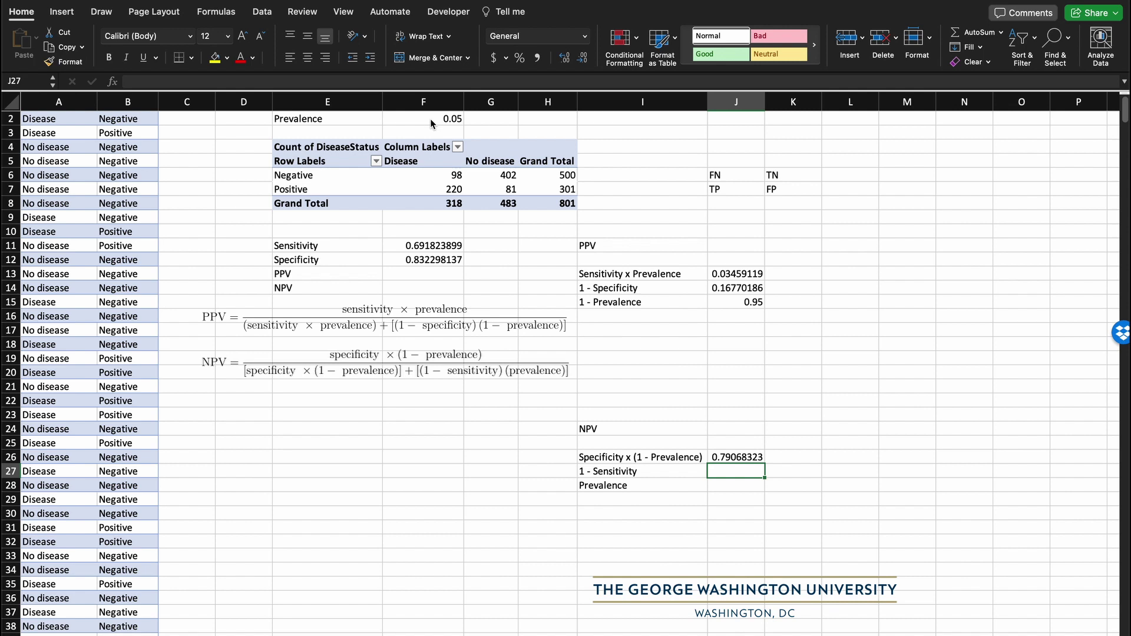
# - Calculate 1 - Sensitivity in J27 as =1-F11 and link the prevalence in J28 with =F2
pyautogui.write('=1')
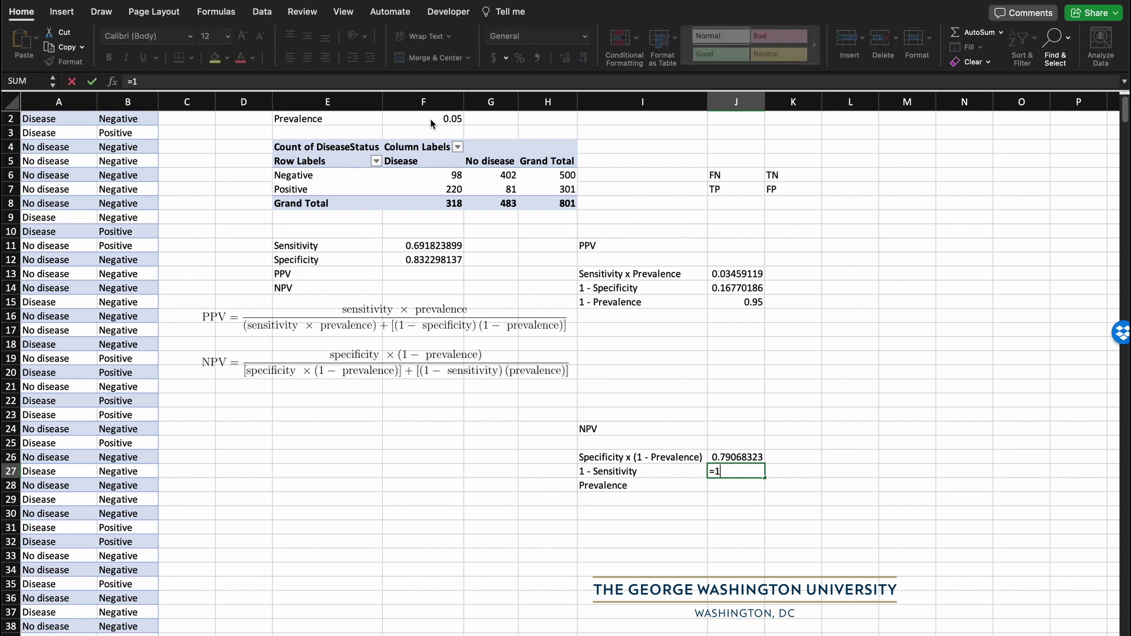
pyautogui.write('-')
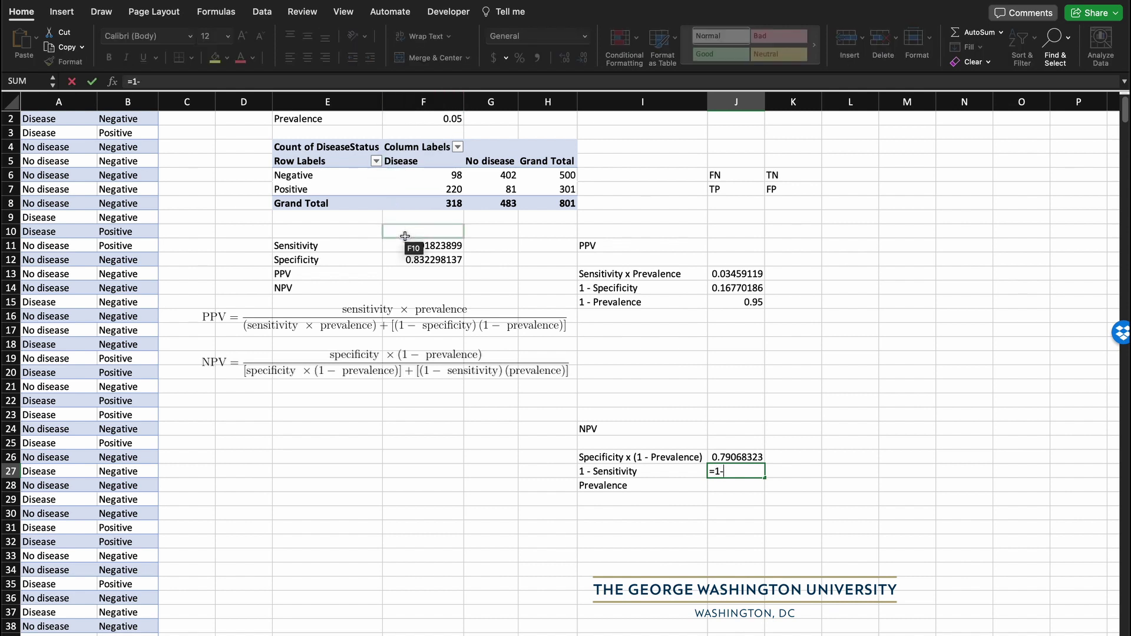
pyautogui.click(413, 246)
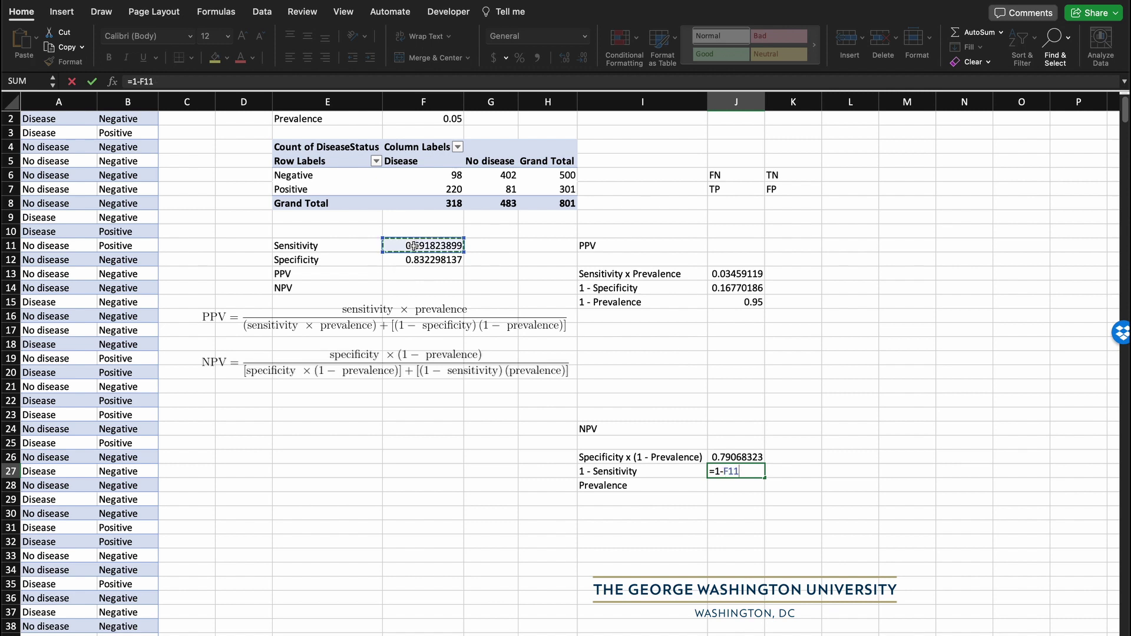
pyautogui.press('Return')
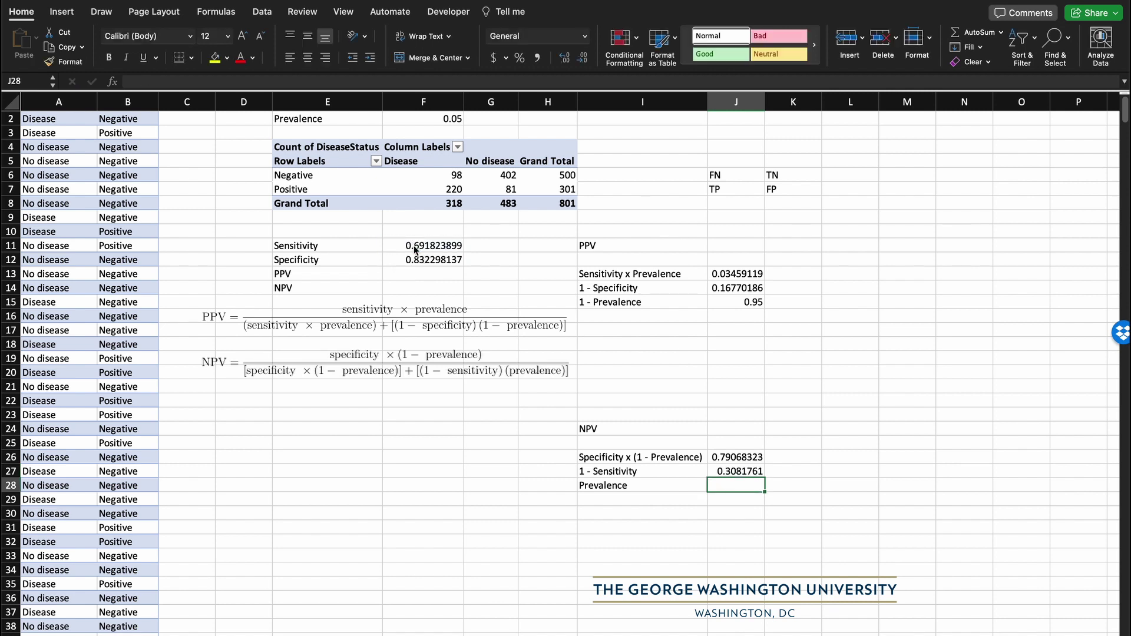
pyautogui.write('=')
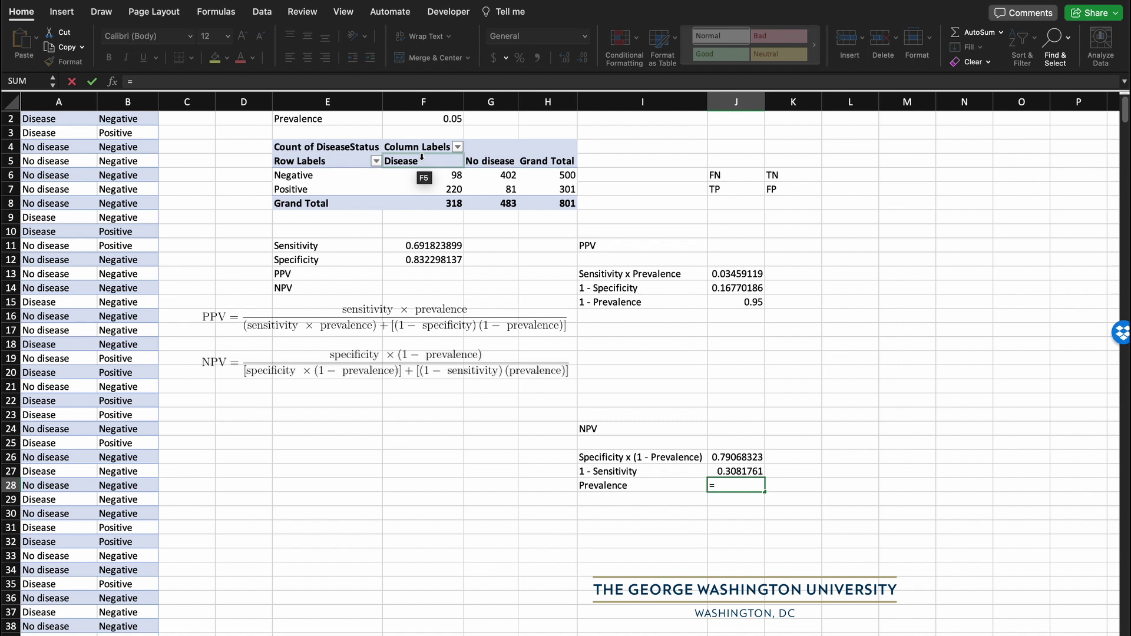
pyautogui.click(429, 121)
pyautogui.press('Return')
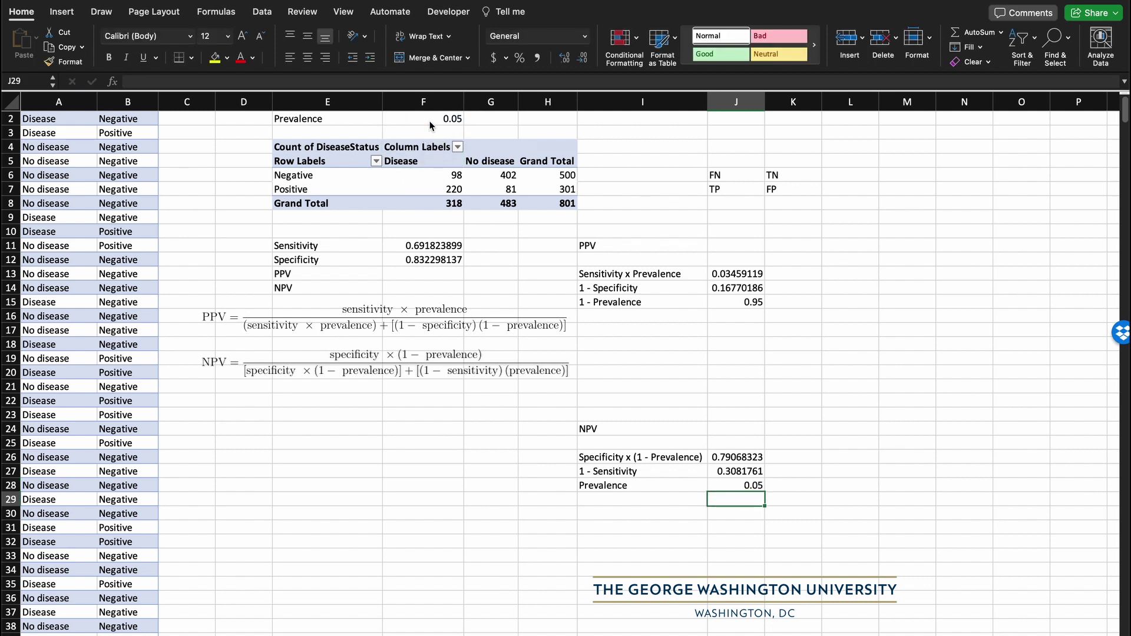
# - Calculate the PPV in F13 from the PPV helper values with the formula =J13/(J13+J14*J15)
pyautogui.click(402, 275)
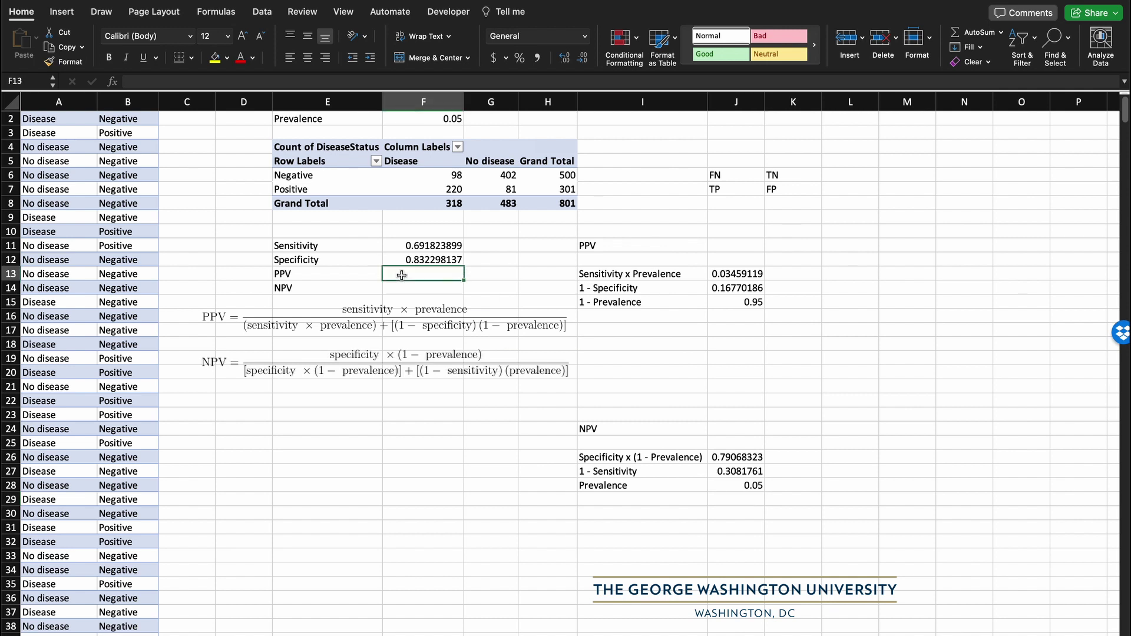
pyautogui.write('=')
pyautogui.click(732, 274)
pyautogui.write('/')
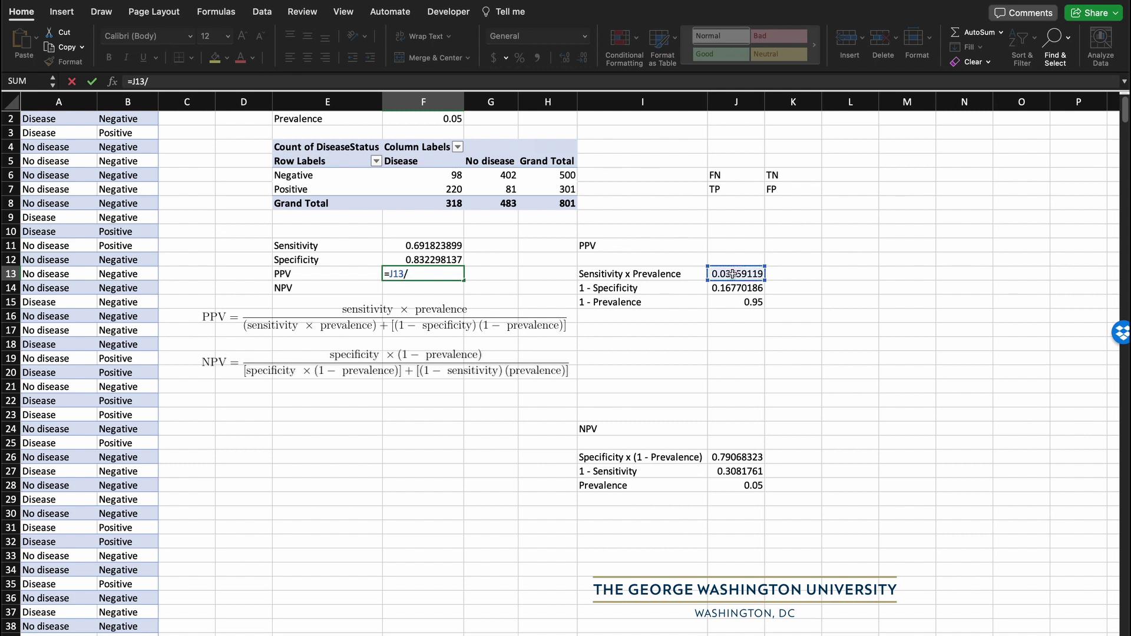
pyautogui.write('(')
pyautogui.click(731, 272)
pyautogui.write('+')
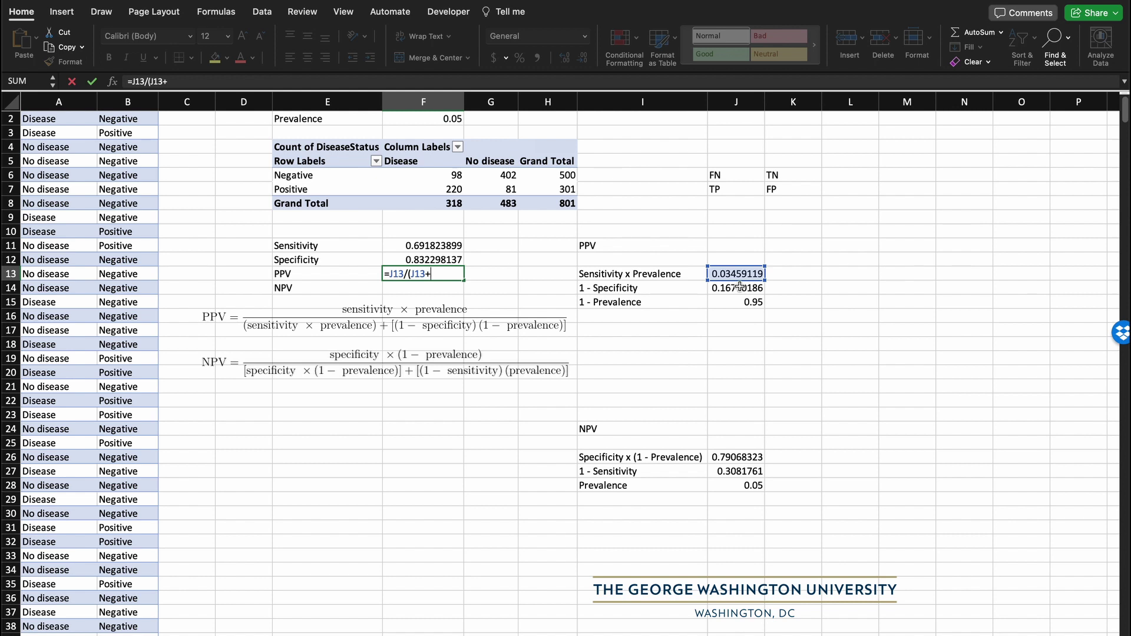
pyautogui.click(740, 287)
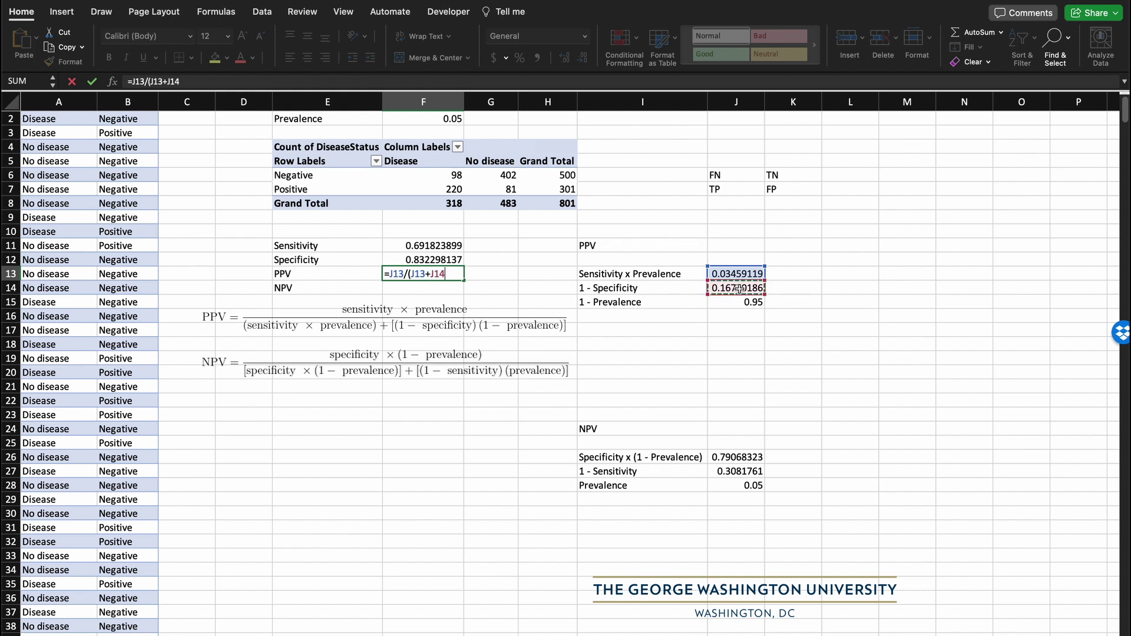
pyautogui.write('*')
pyautogui.click(739, 302)
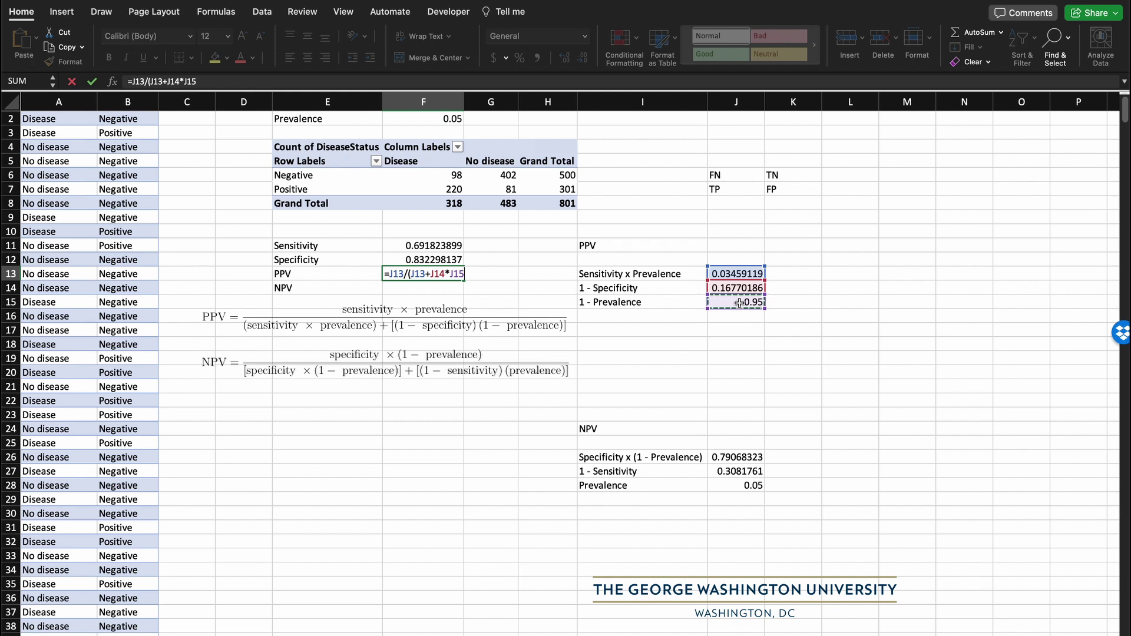
pyautogui.write(')')
pyautogui.press('Return')
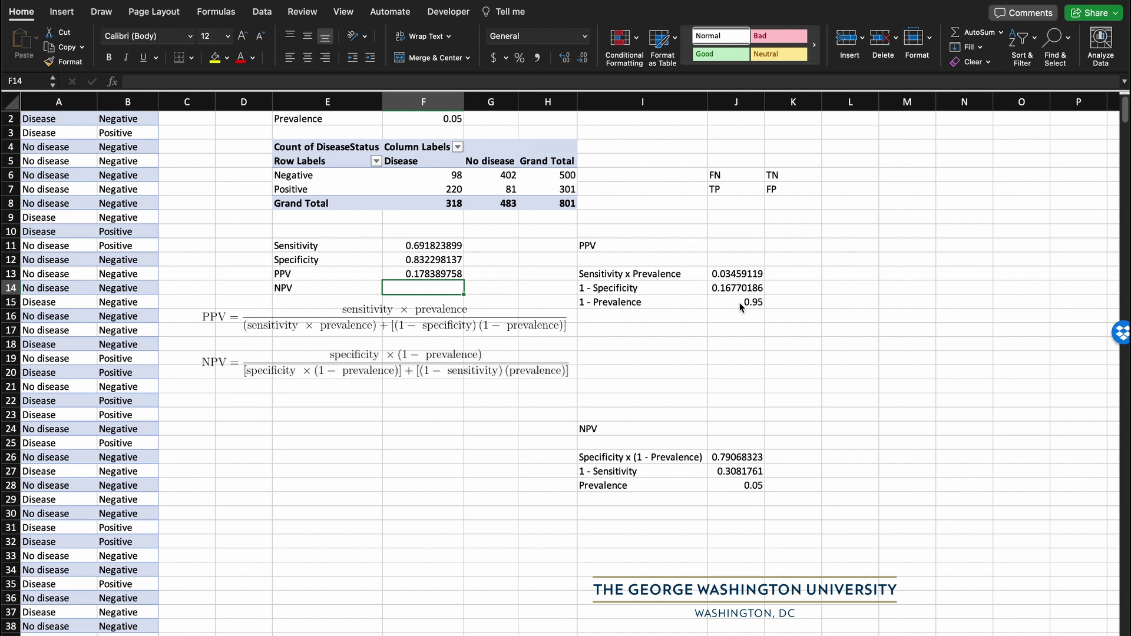
# - Calculate the NPV in F14 from the NPV helper values with the formula =J26/(J26+J27*J28)
pyautogui.write('=')
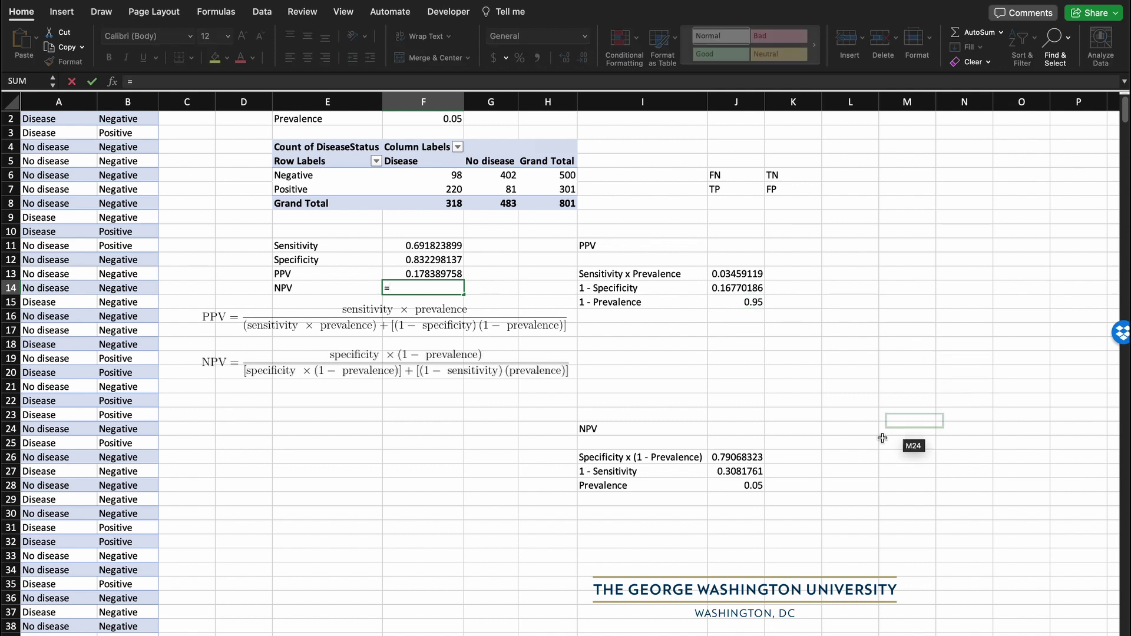
pyautogui.click(737, 453)
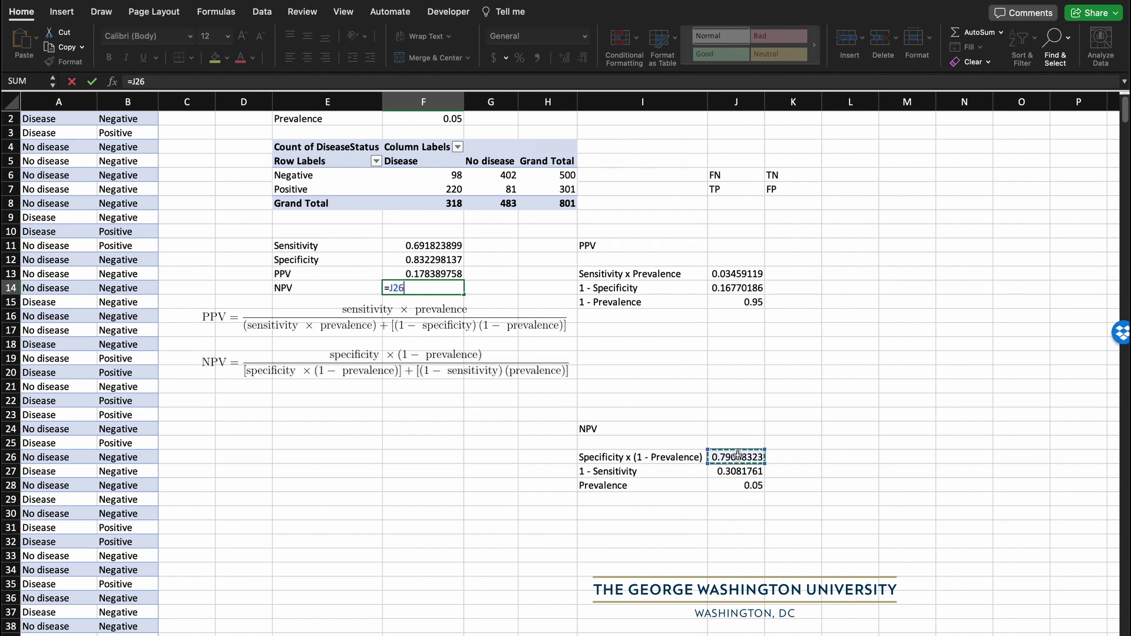
pyautogui.write('/(')
pyautogui.click(729, 457)
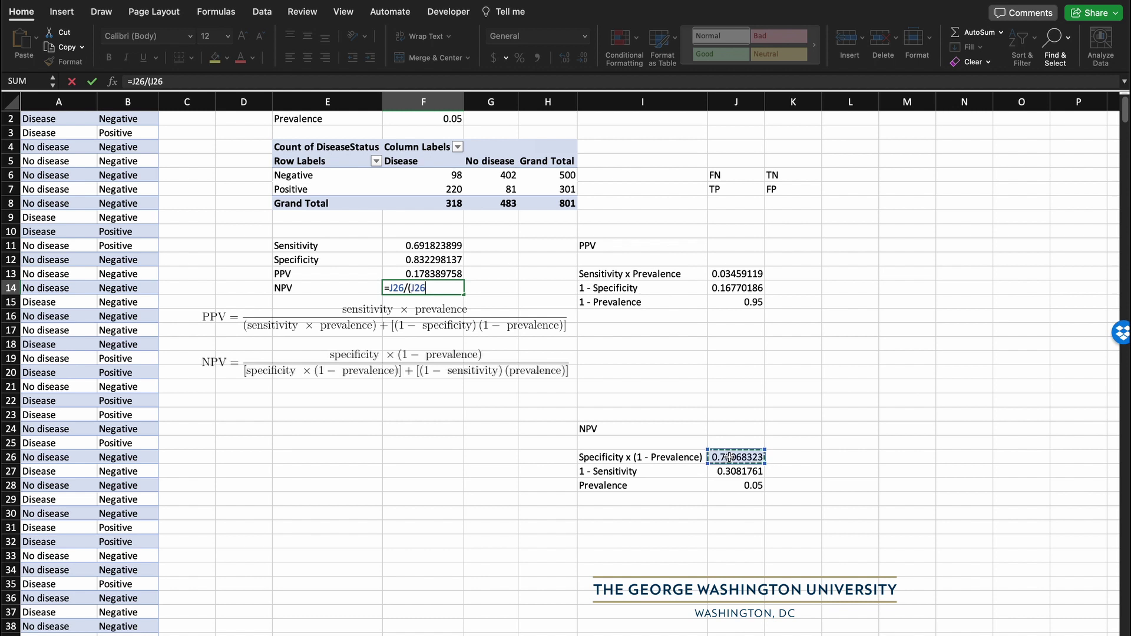
pyautogui.write('+')
pyautogui.click(748, 471)
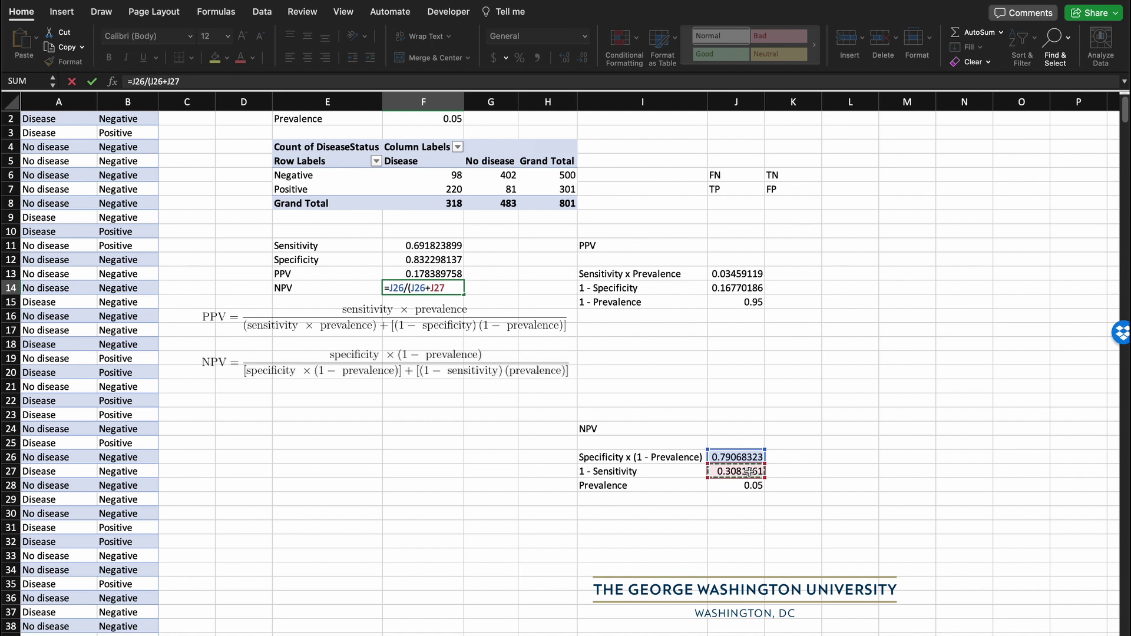
pyautogui.write('*')
pyautogui.click(747, 486)
pyautogui.write(')')
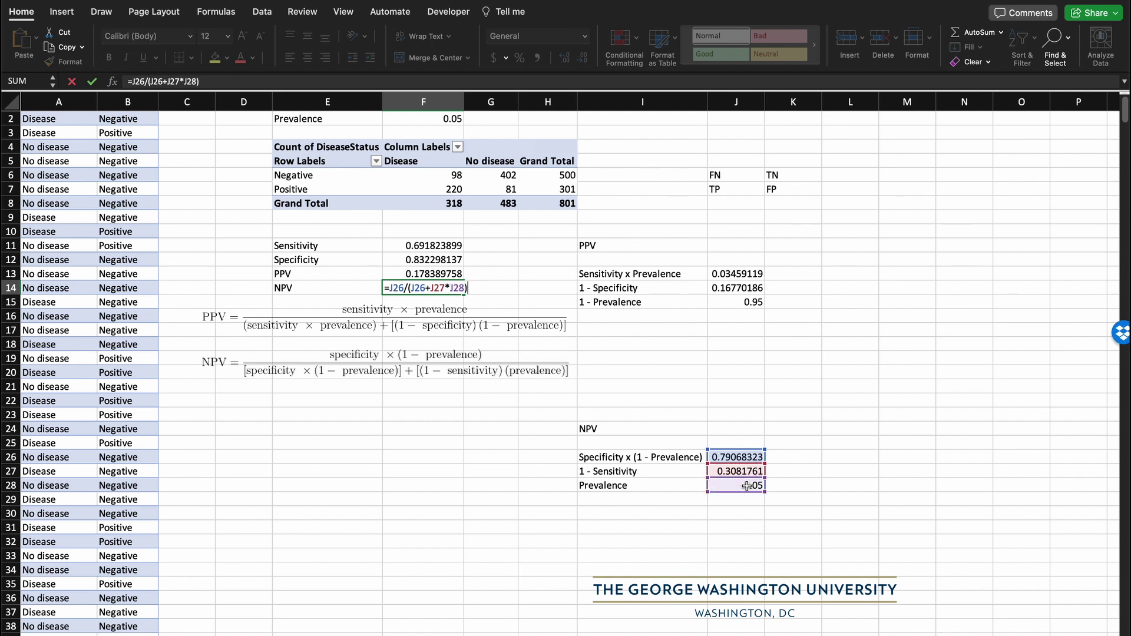
pyautogui.press('Return')
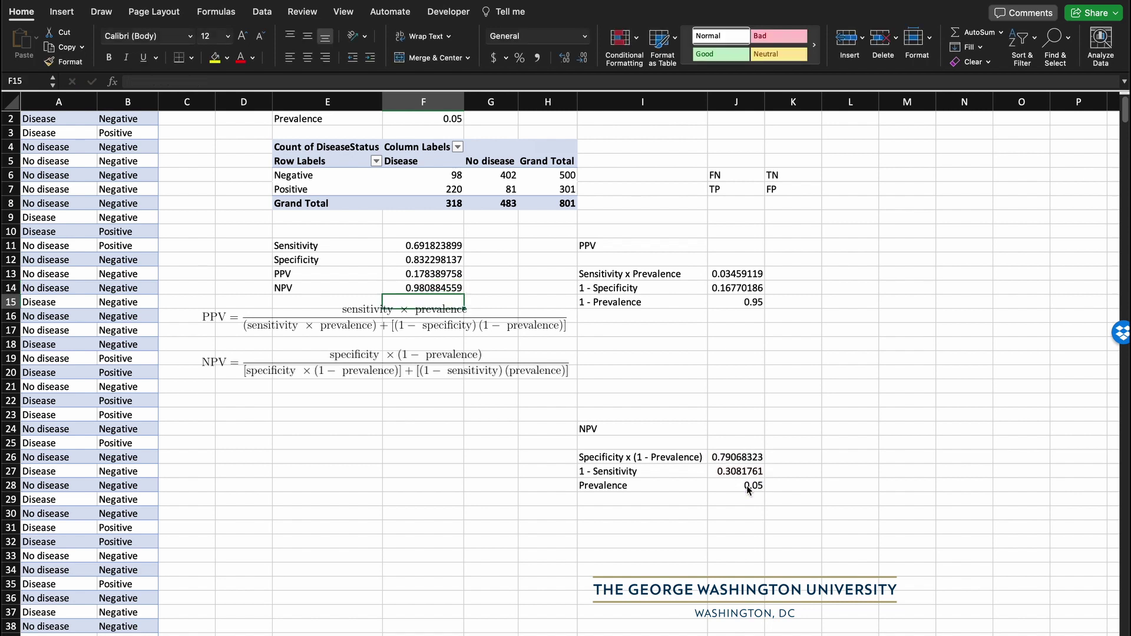